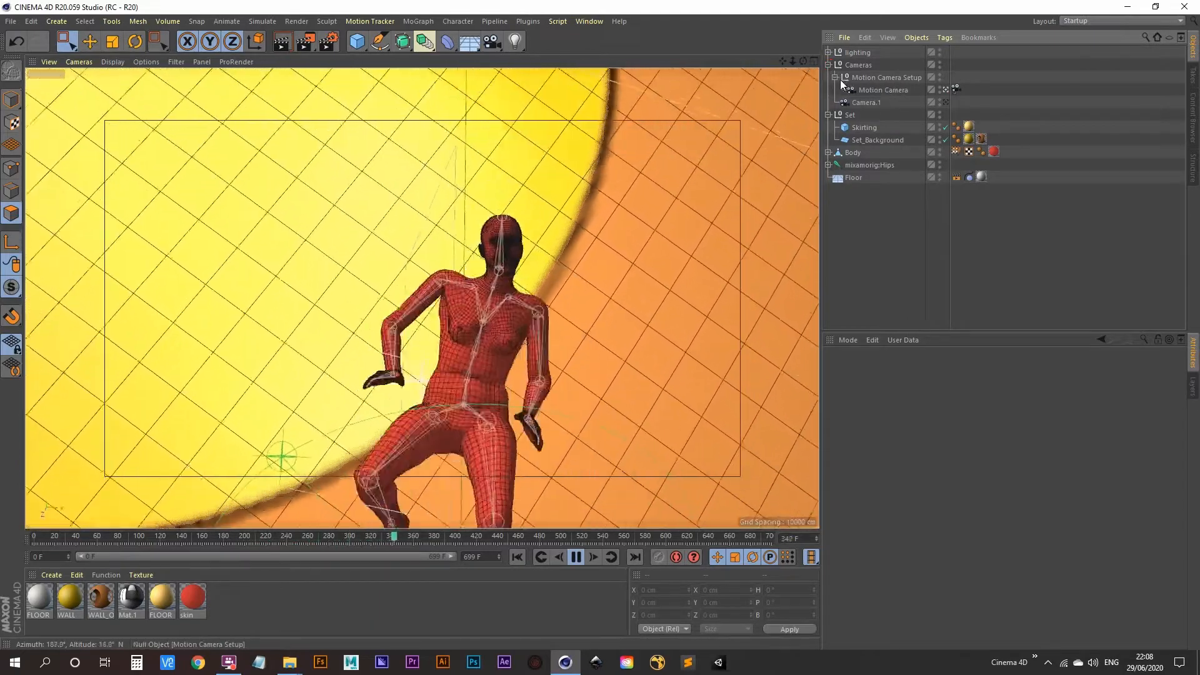
Collapse the Cameras group, then expand and collapse the lighting group in the Object Manager
left_click(828, 65)
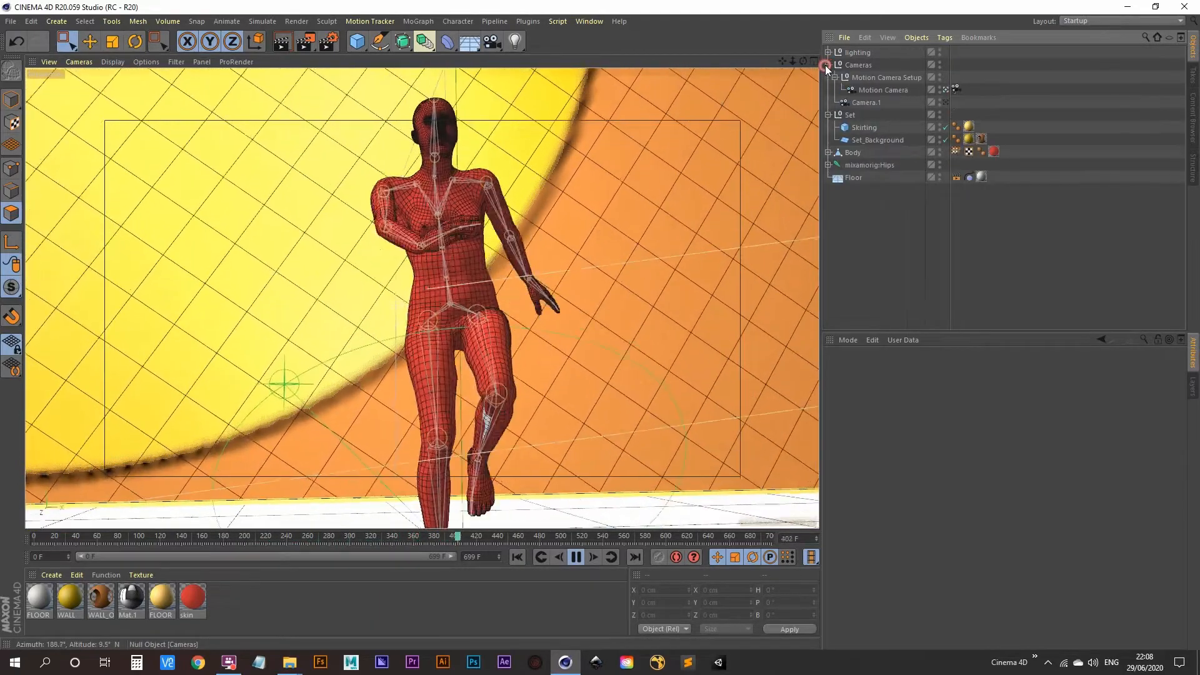
left_click(828, 52)
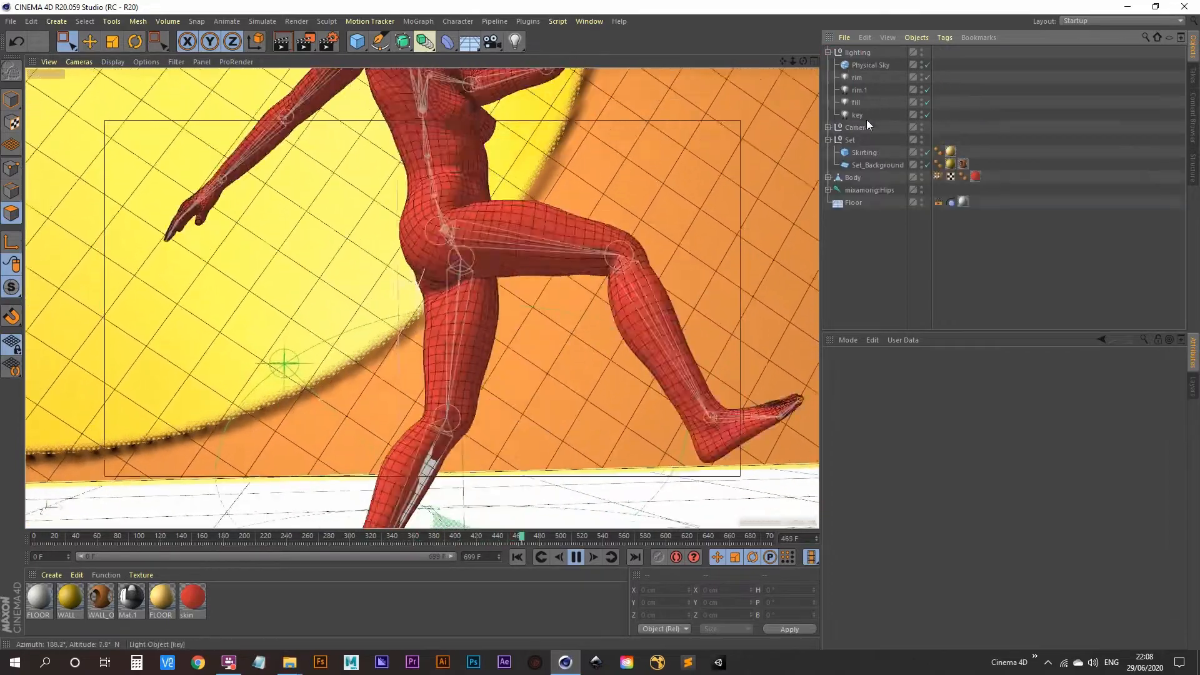
left_click(828, 53)
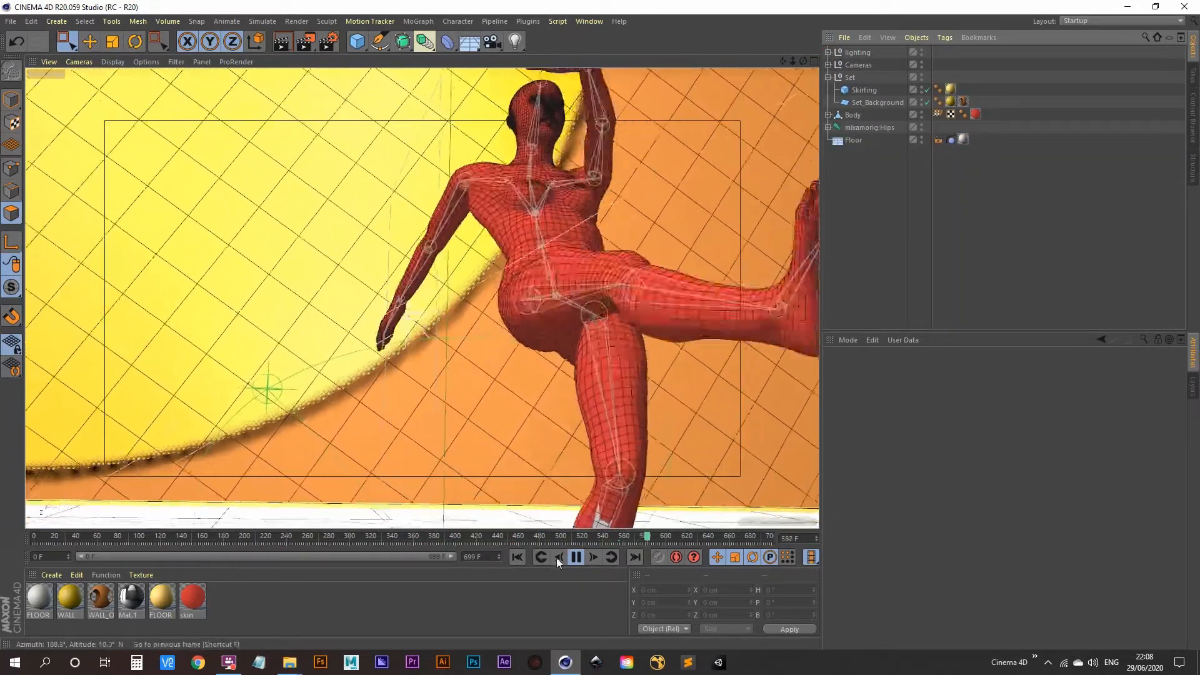
Stop playback at frame 0 and select the Body mesh in Model mode
left_click(576, 557)
left_click(516, 556)
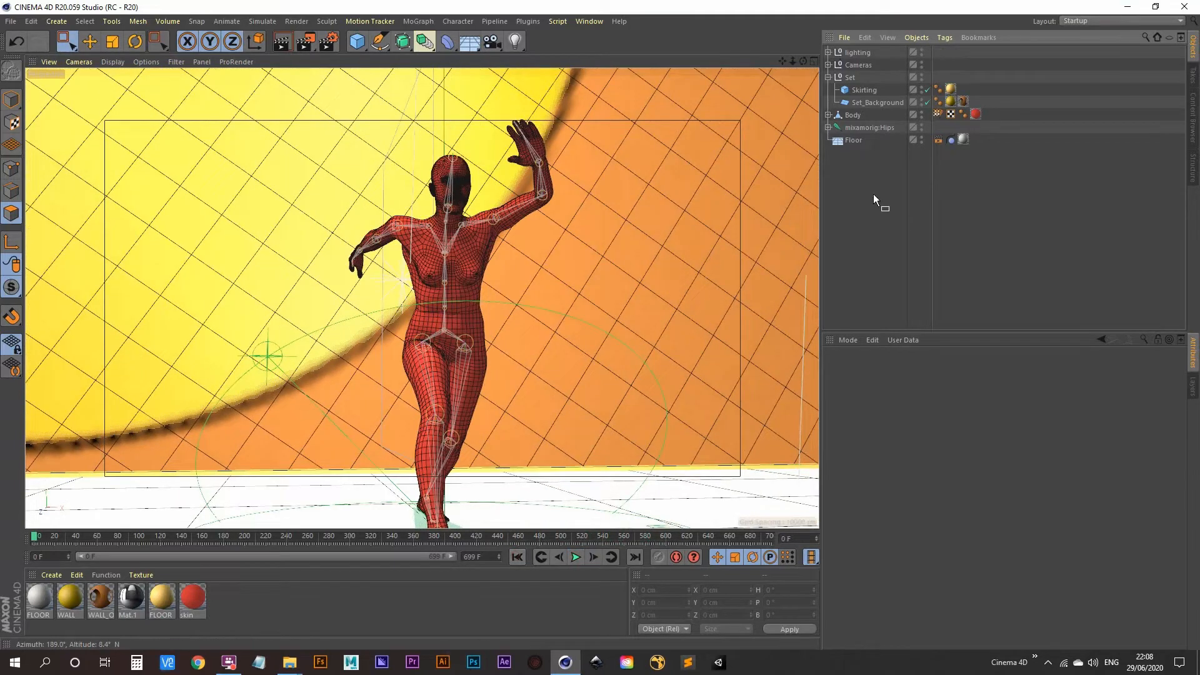
left_click(853, 115)
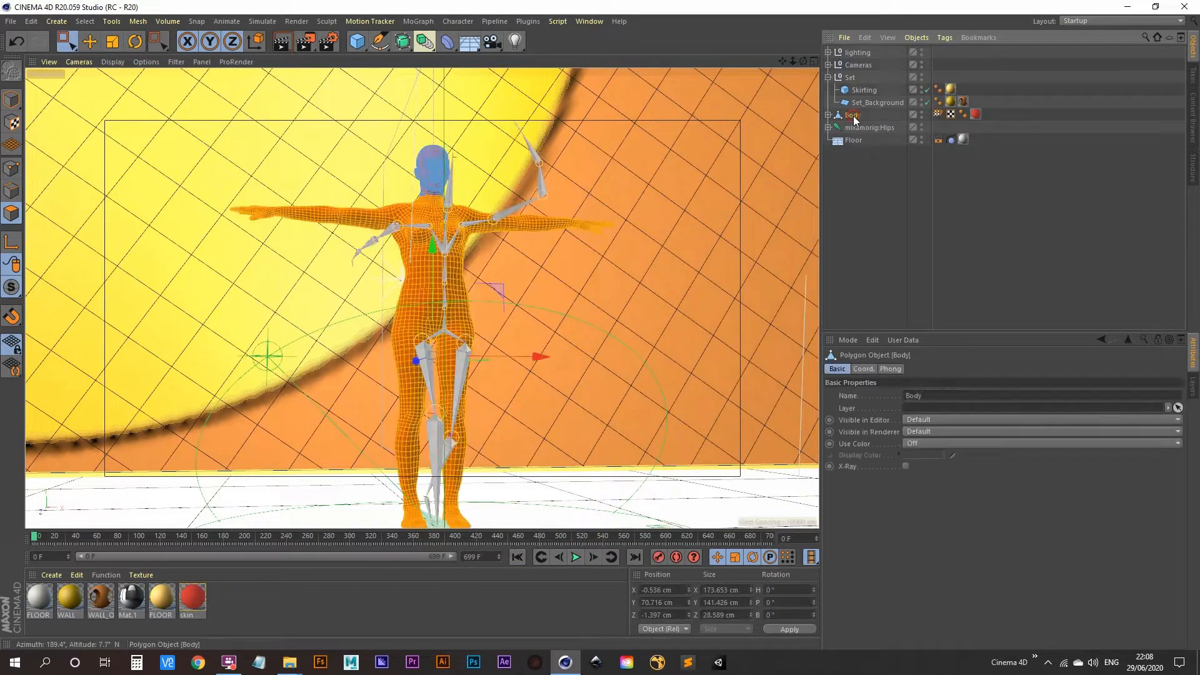
left_click(12, 101)
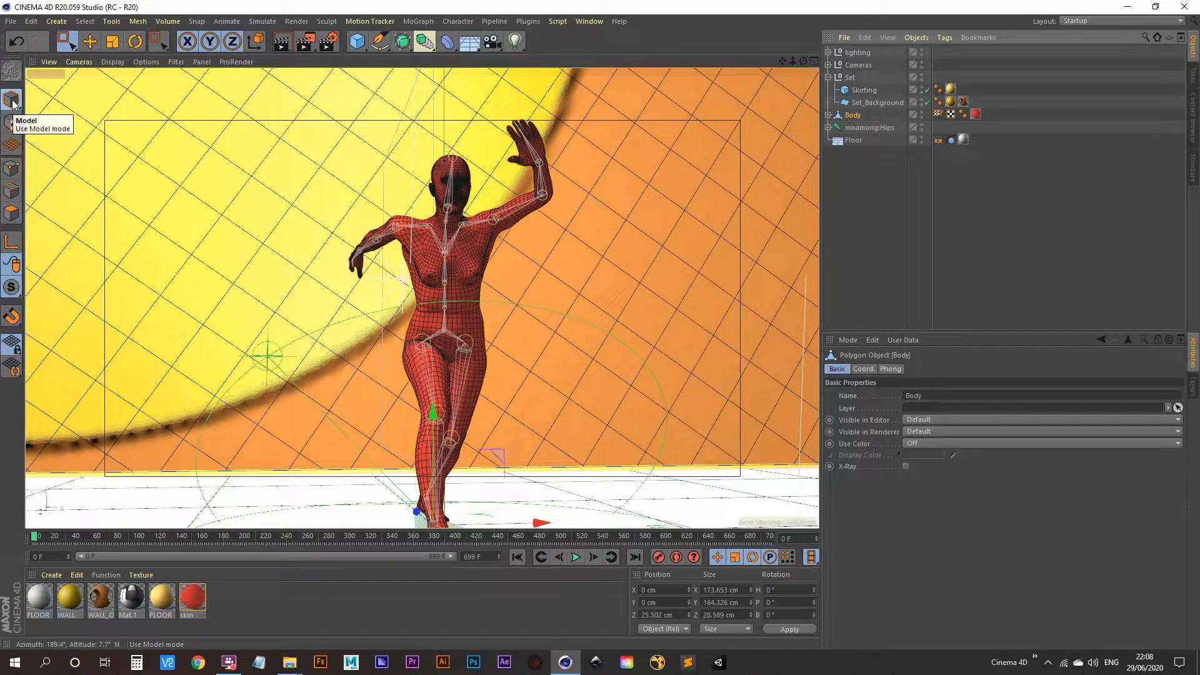
Add a Hair object to the Body mesh from Simulate > Hair Objects
left_click(264, 21)
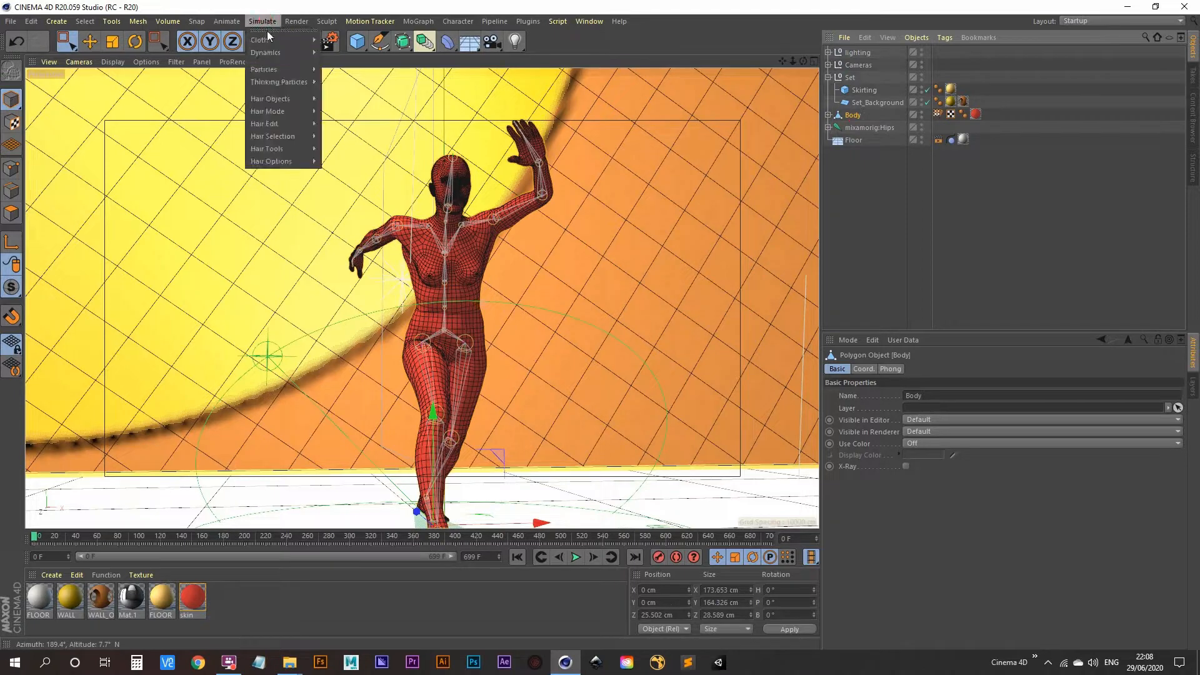
mouse_move(284, 111)
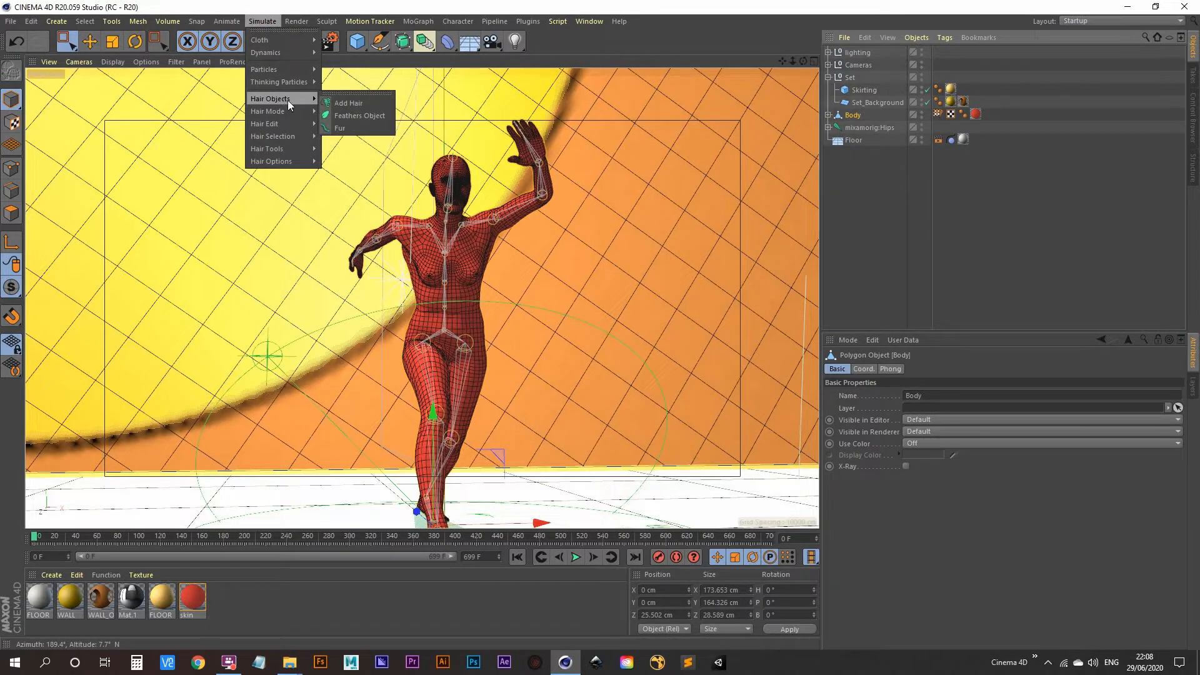
left_click(354, 102)
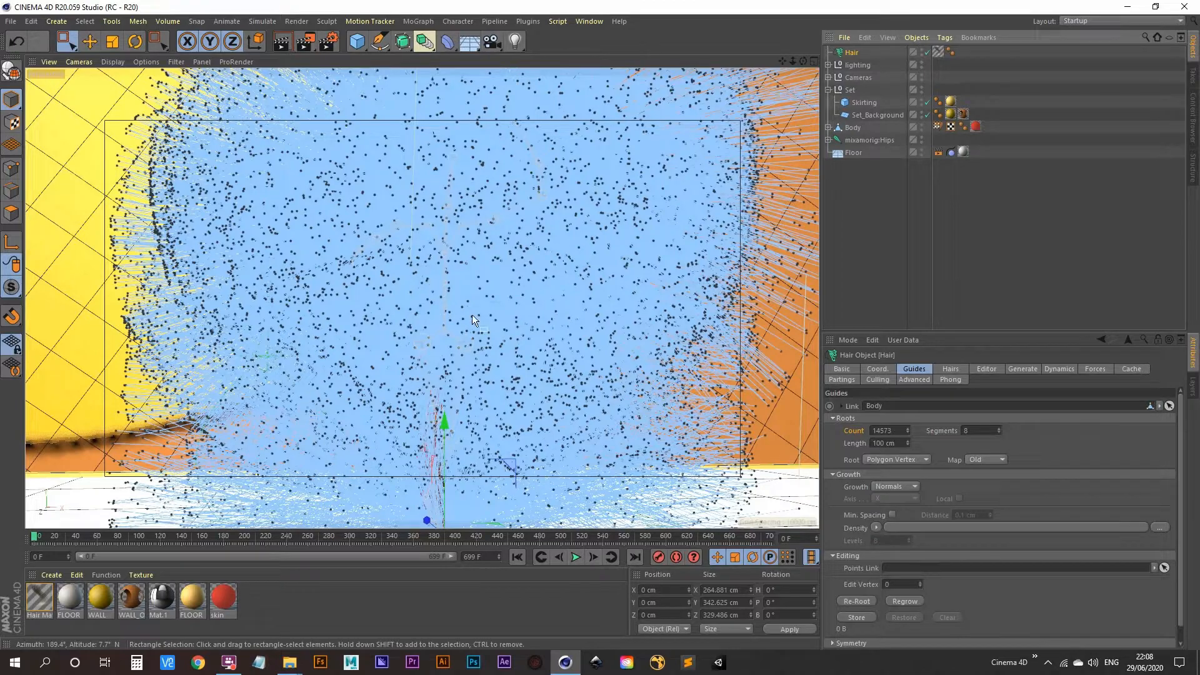
Play the animation to frame 79 and render the view to preview the long hair
left_click(575, 557)
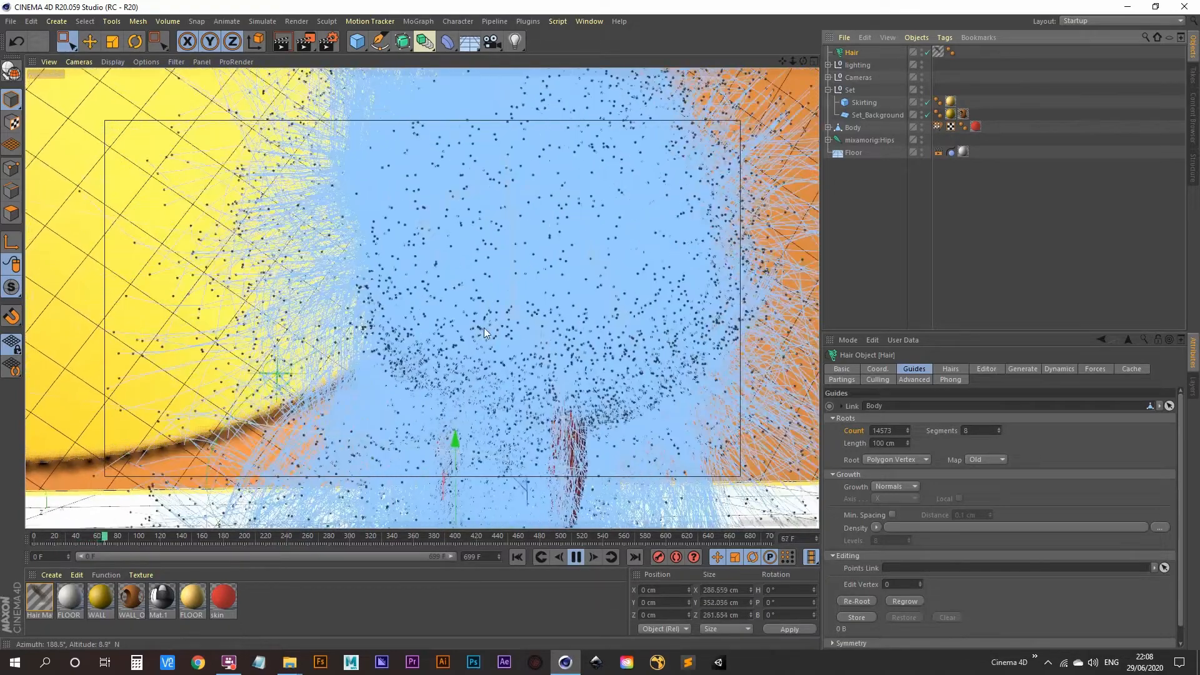
left_click(576, 557)
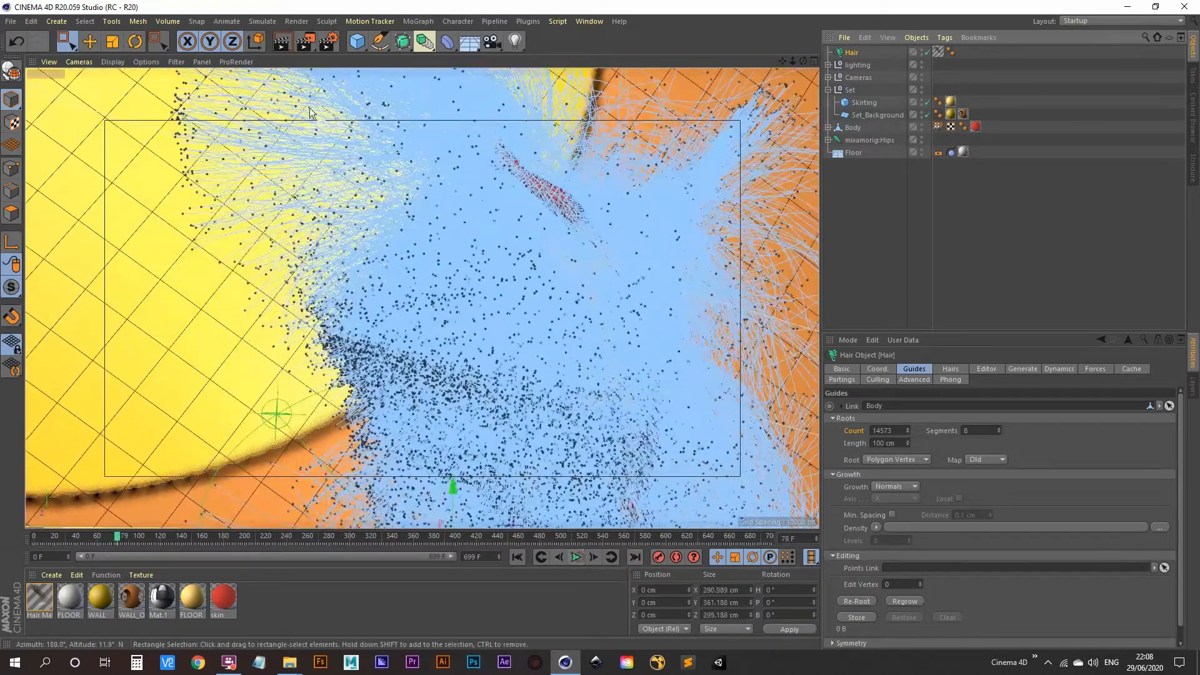
left_click(284, 43)
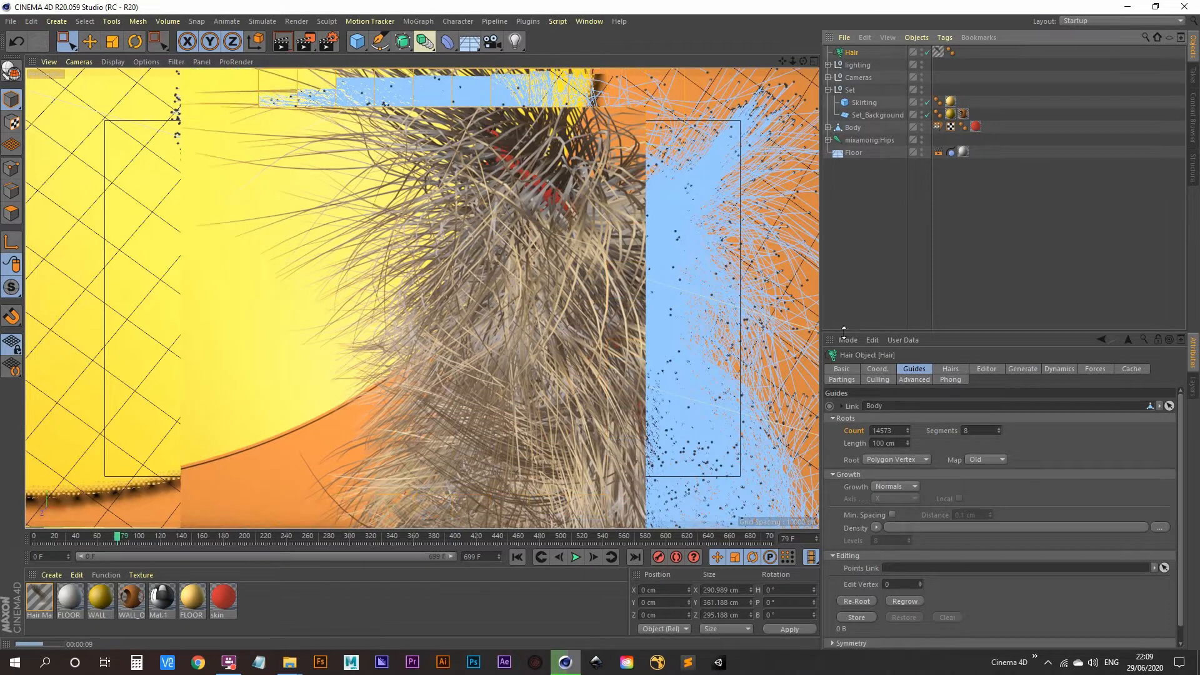
Set the Hair object's guide length to 20 cm and play the animation to frame 100
left_click(861, 263)
left_click(852, 53)
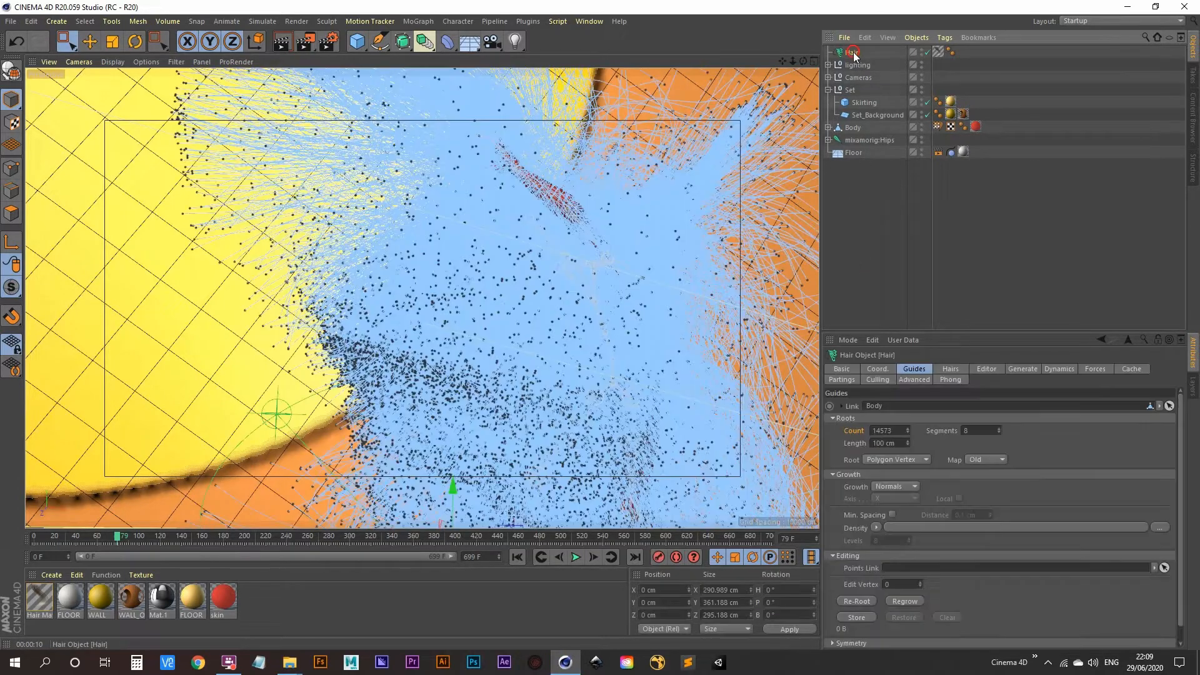
mouse_move(909, 441)
left_mouse_down()
mouse_move(909, 497)
mouse_move(907, 418)
left_mouse_up()
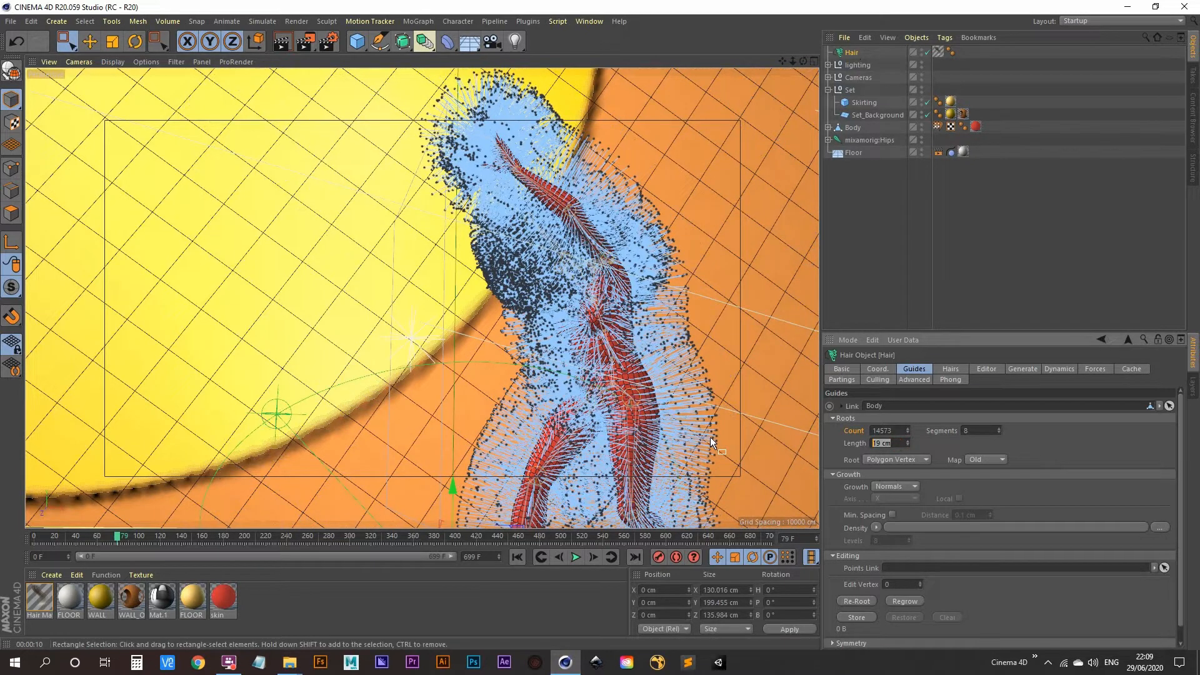
type("20")
key("Return")
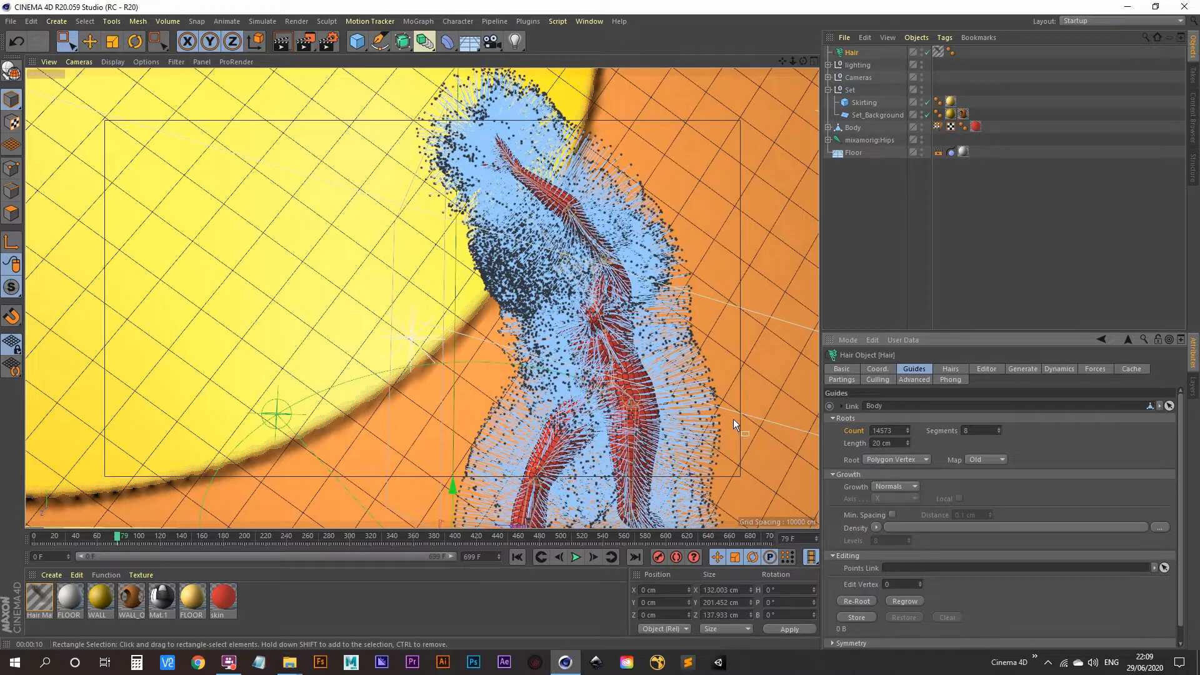
left_click(577, 561)
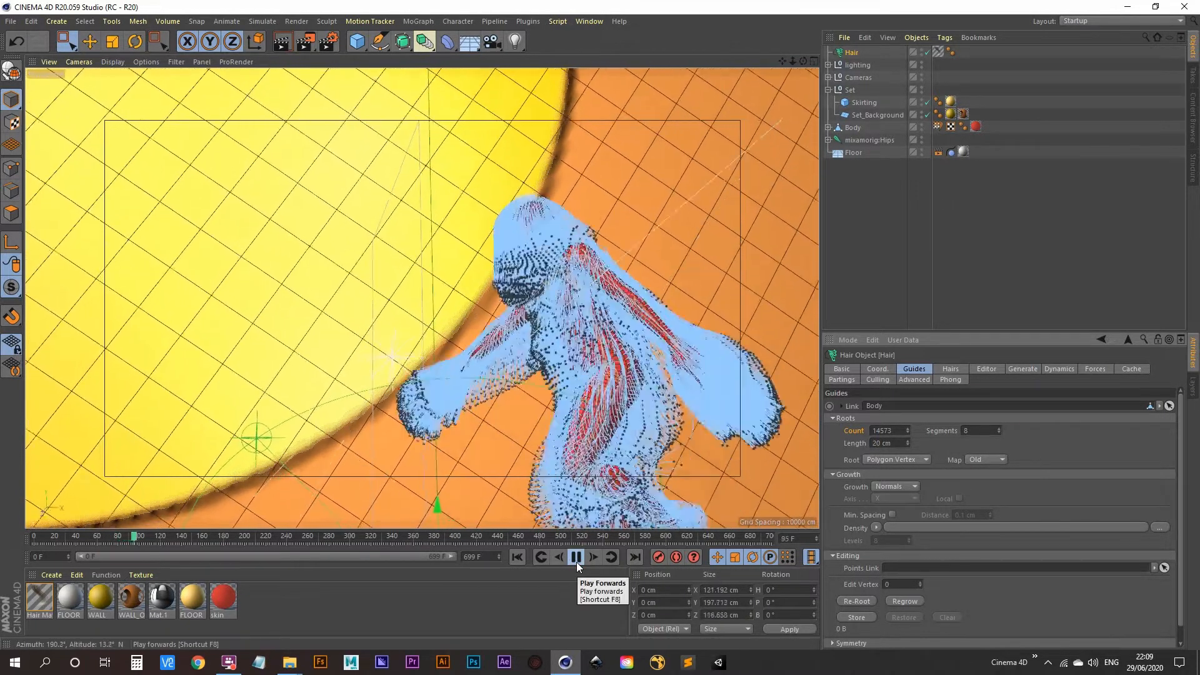
left_click(576, 563)
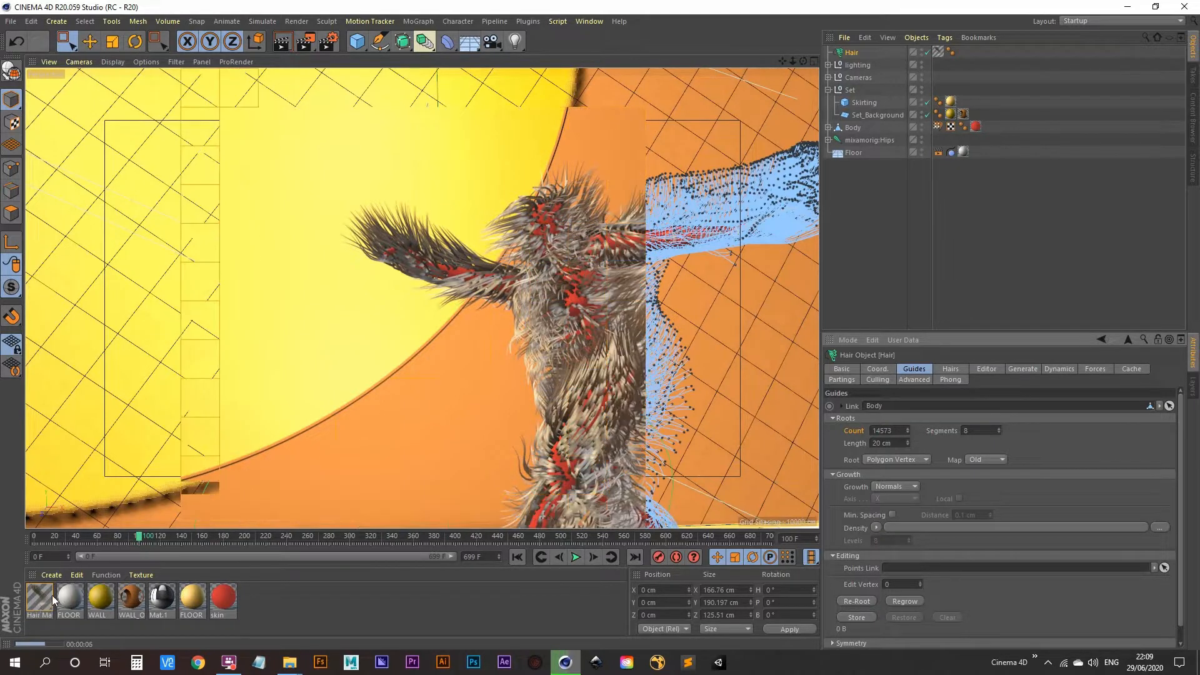
With the Hair object deselected, start an Interactive Render Region in the viewport
left_click(263, 22)
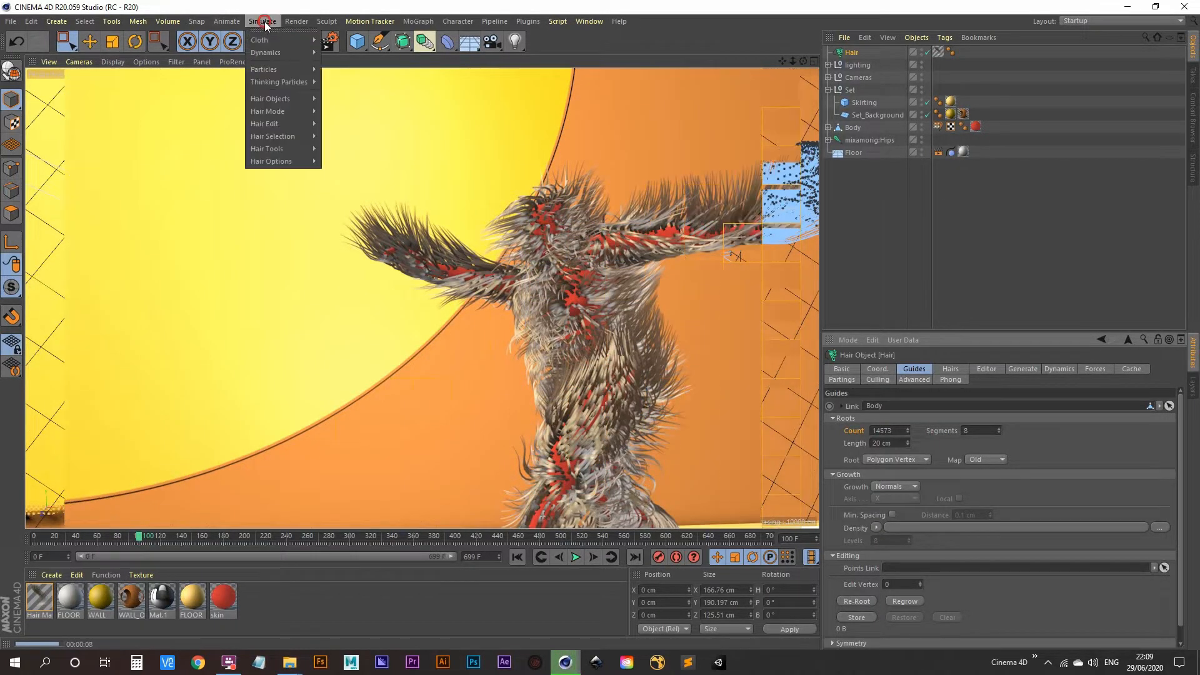
mouse_move(298, 100)
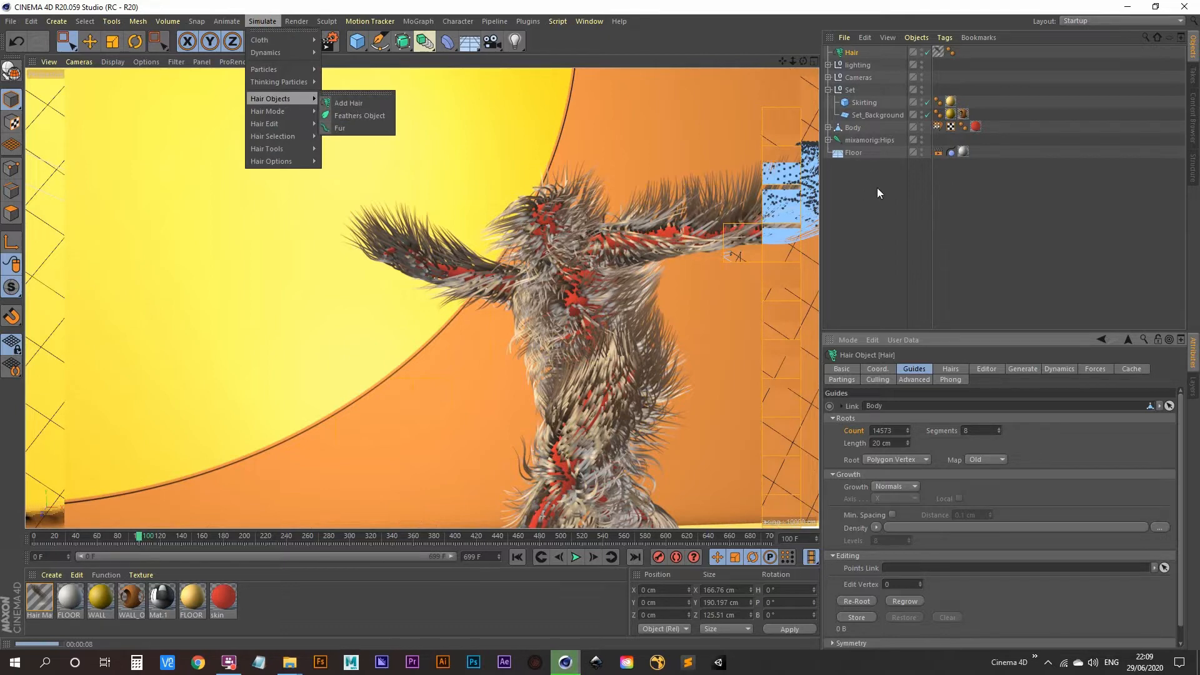
left_click(884, 250)
left_click(849, 197)
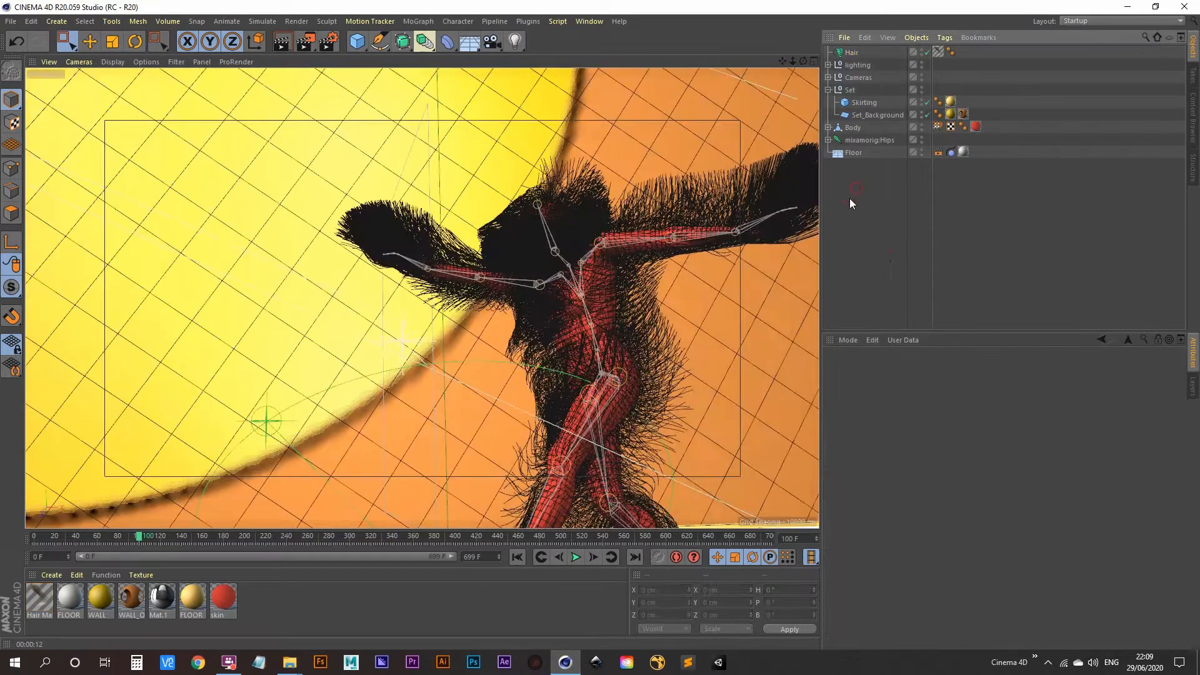
left_click(306, 42)
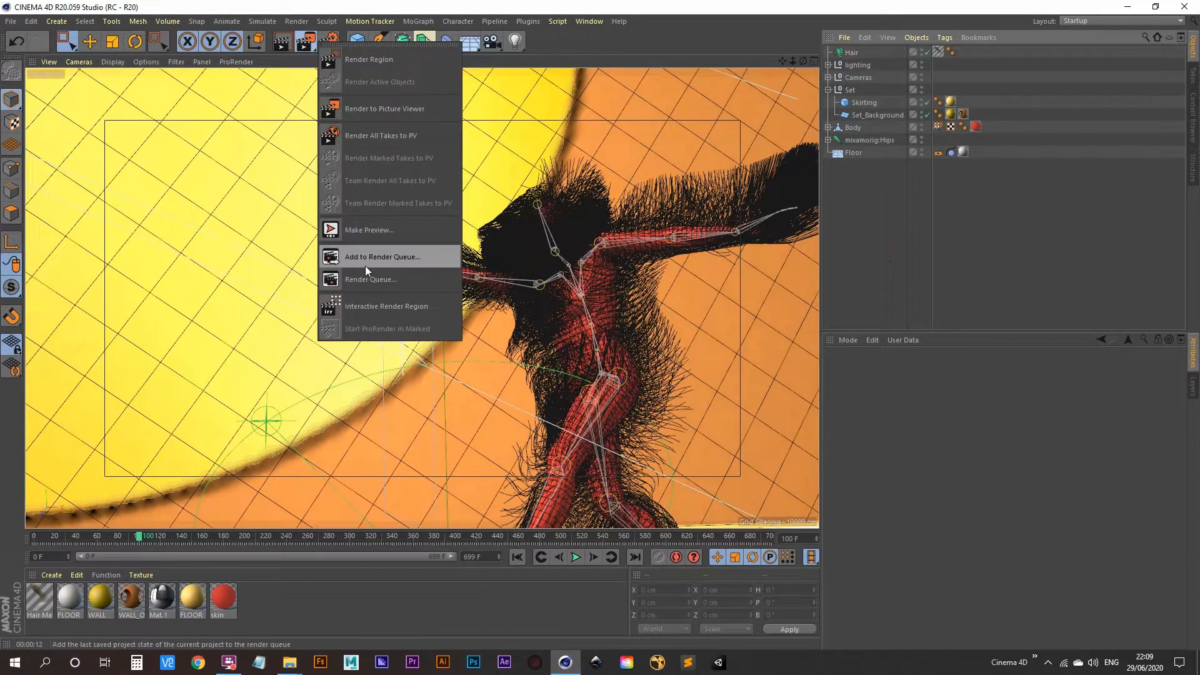
left_click(384, 312)
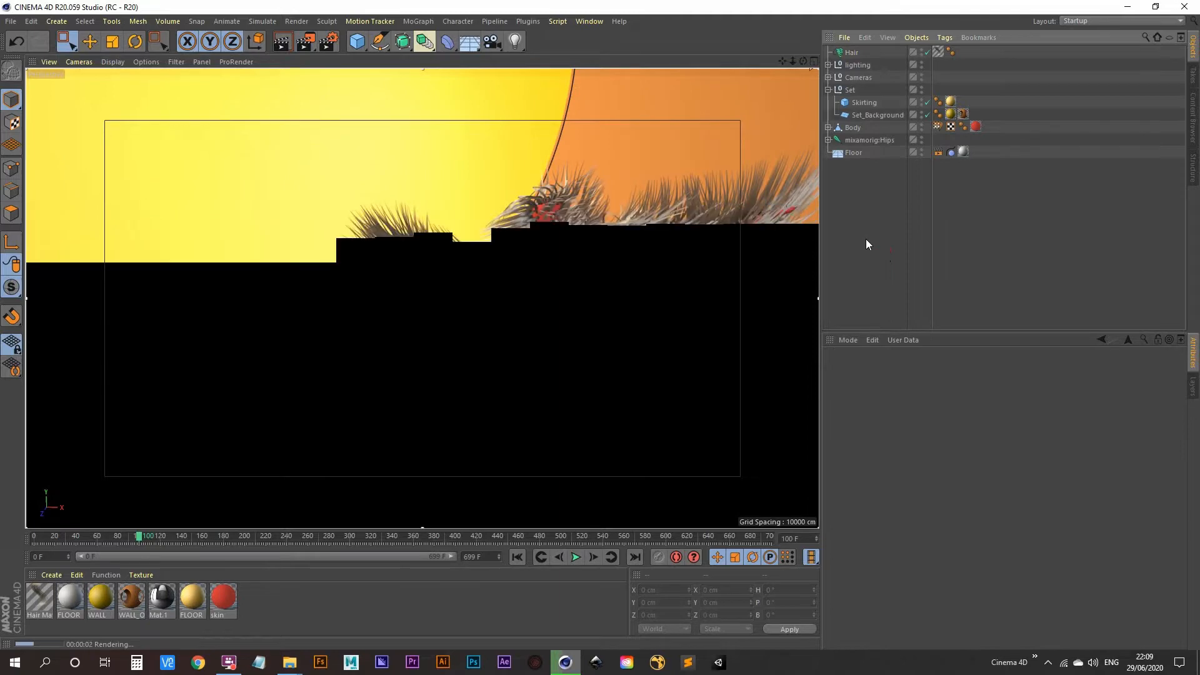
Set the Hair Mat colour gradient's left knot to deep red
double_click(38, 599)
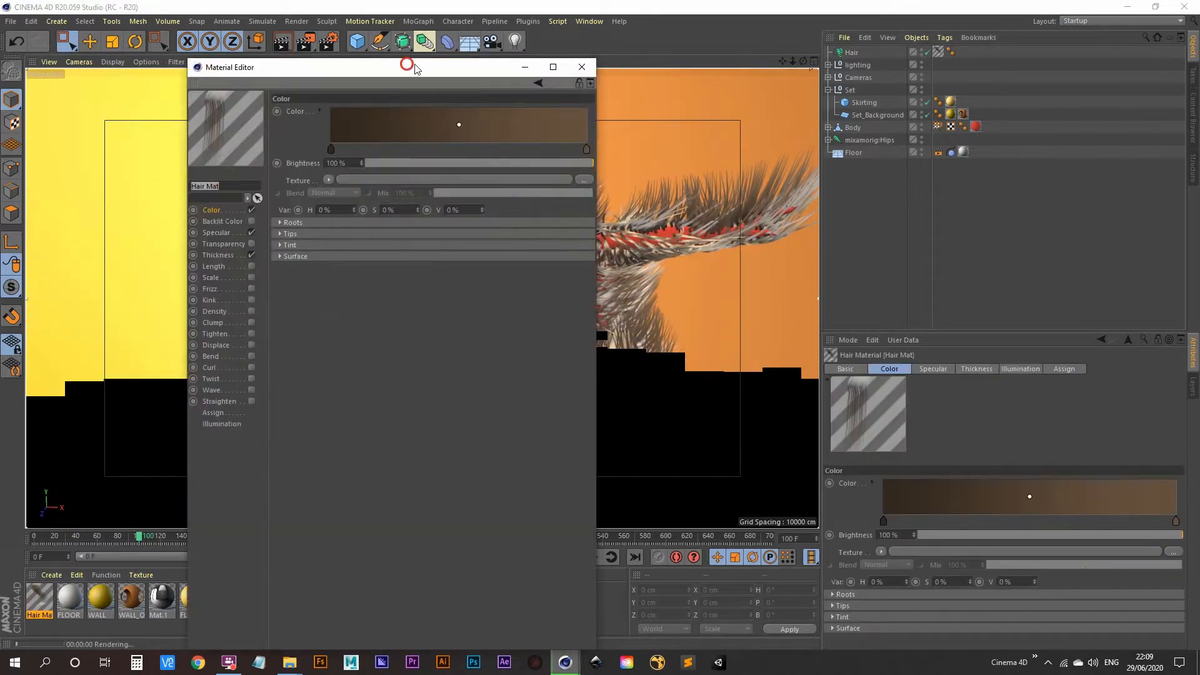
left_click_drag(402, 70, 979, 36)
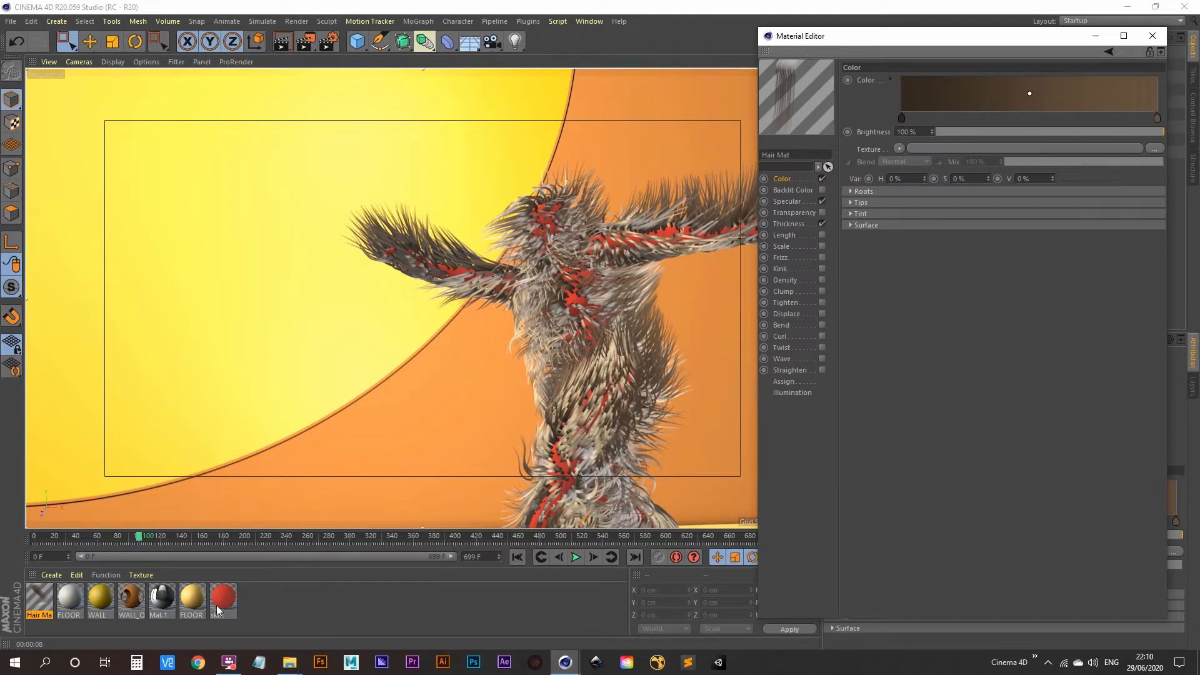
double_click(903, 120)
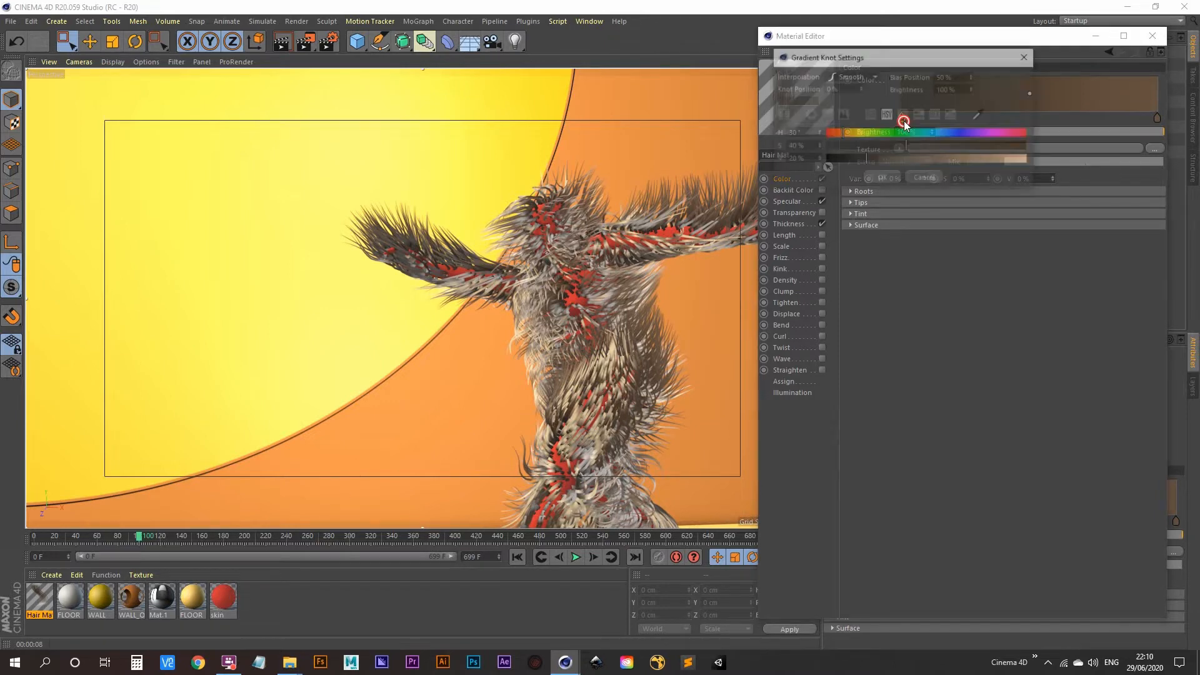
left_click_drag(933, 132, 1067, 160)
left_click_drag(992, 165, 898, 160)
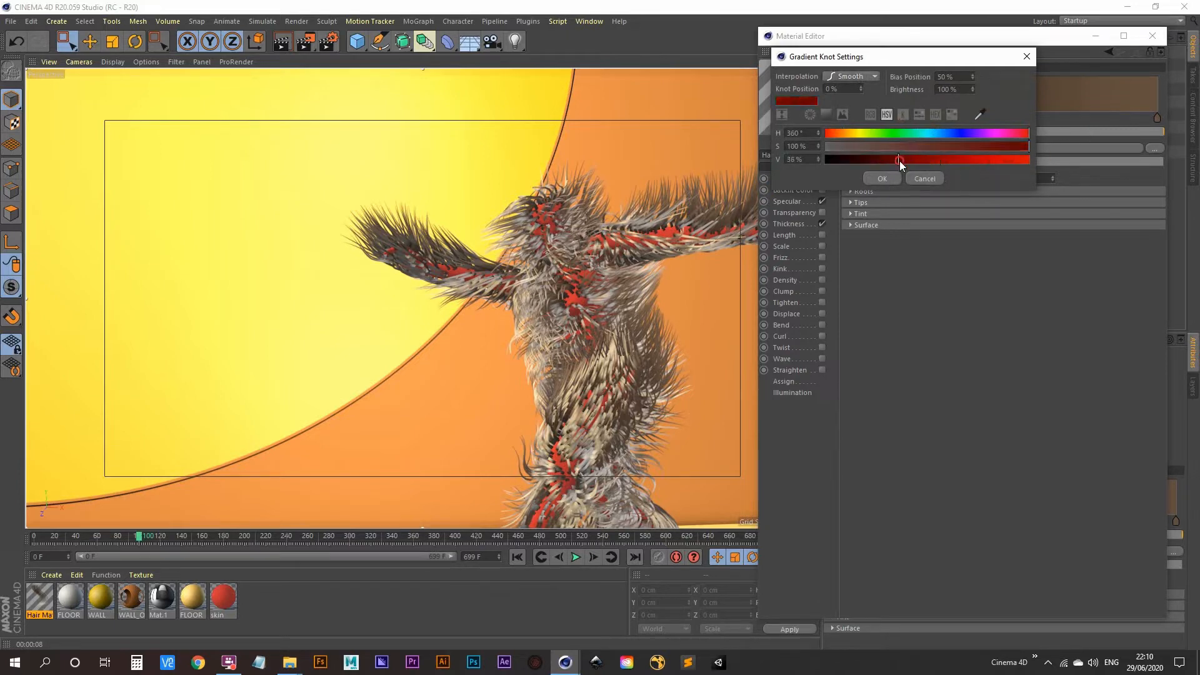
left_click(882, 178)
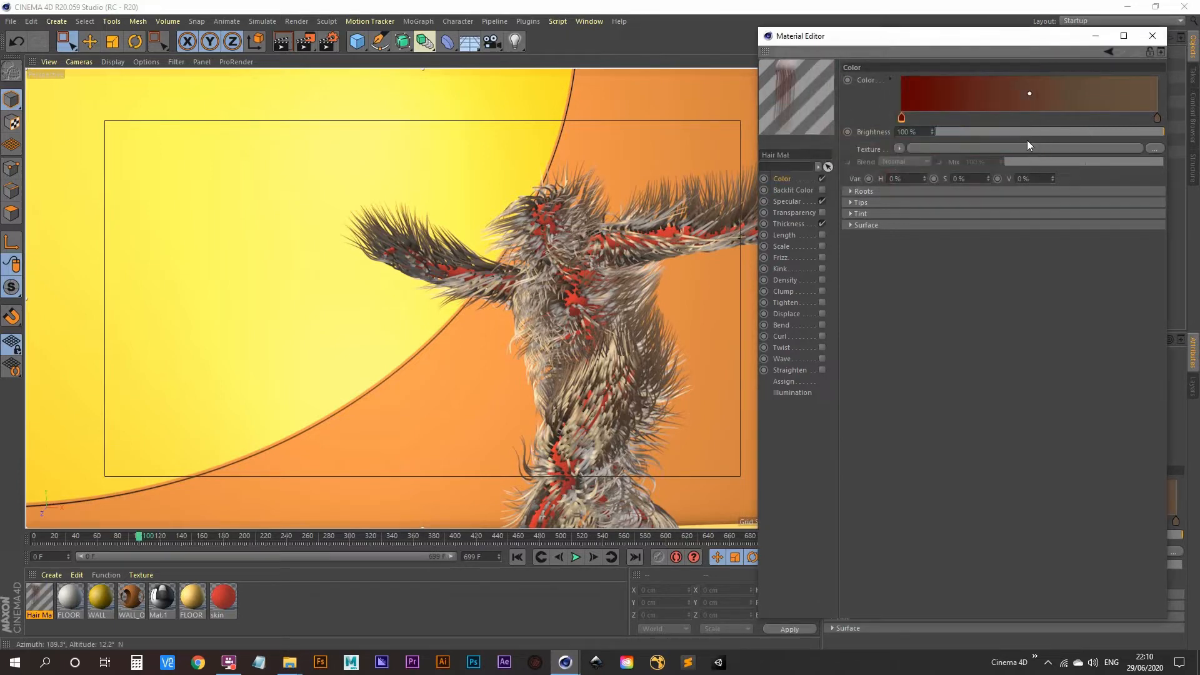
Set the gradient's right knot to fully saturated bright red
double_click(1157, 118)
left_click_drag(1089, 135, 1193, 138)
left_click_drag(1110, 147, 1192, 163)
left_click(1045, 179)
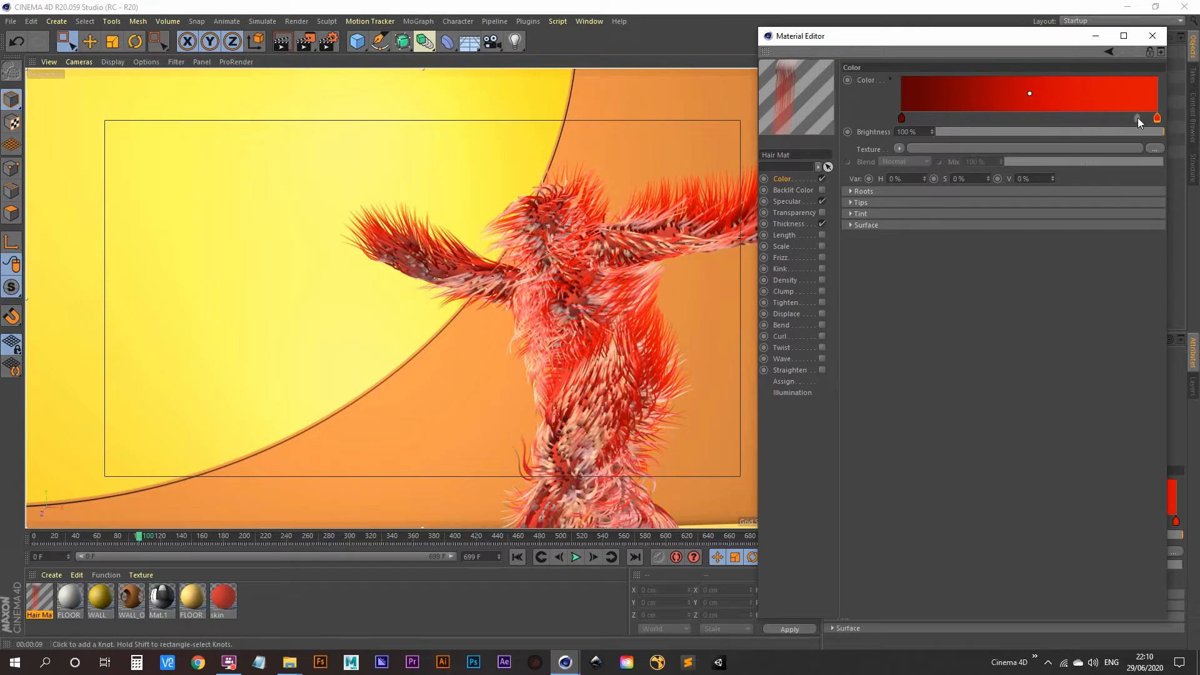
Move the red knot inward and add a yellow knot at 55° hue at the right end
left_click_drag(1158, 119, 1064, 119)
left_click(1156, 119)
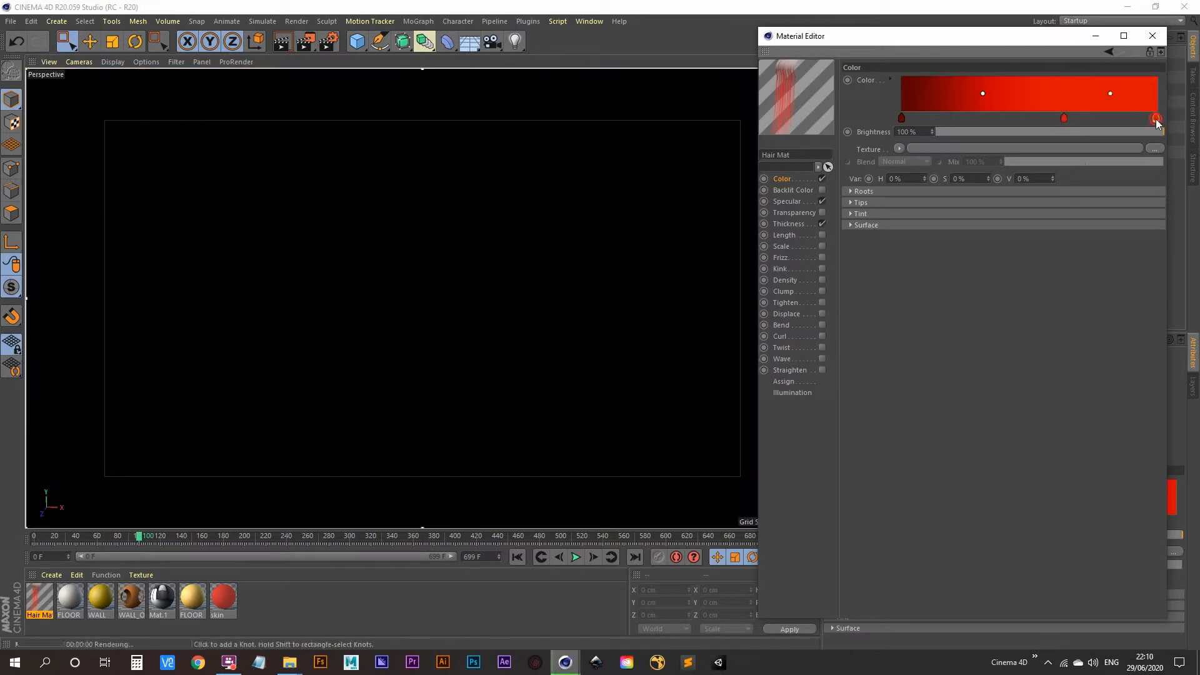
left_click_drag(1156, 120, 1165, 119)
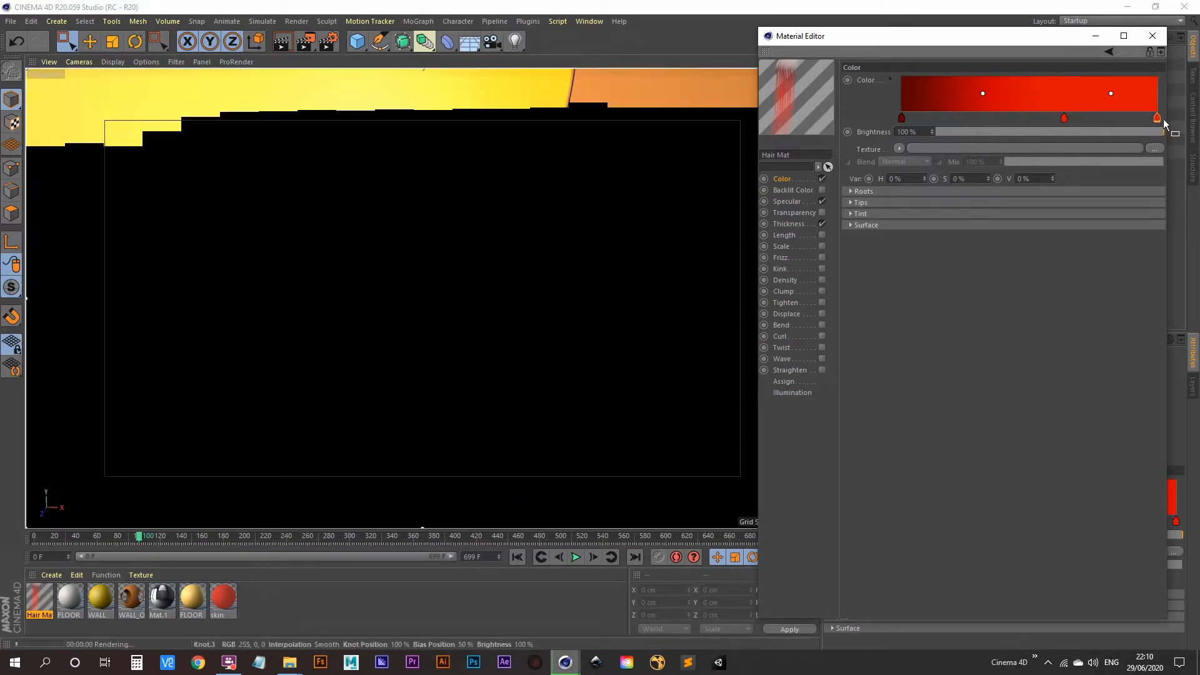
double_click(1157, 118)
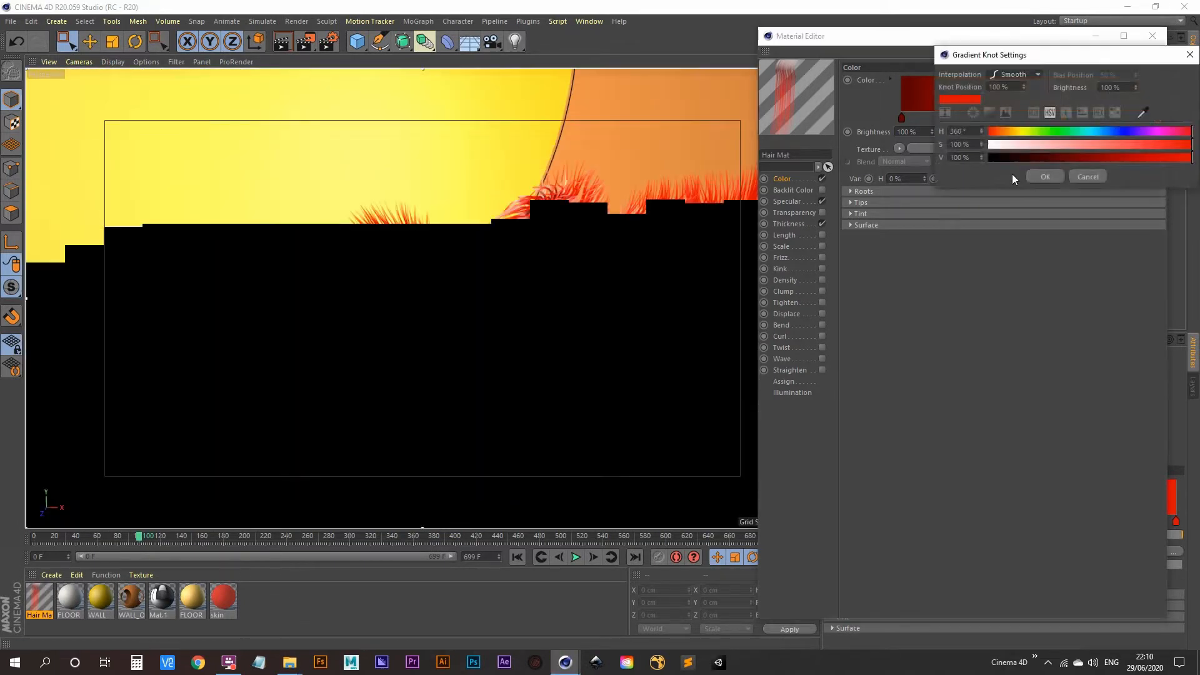
left_click_drag(1057, 134, 1021, 133)
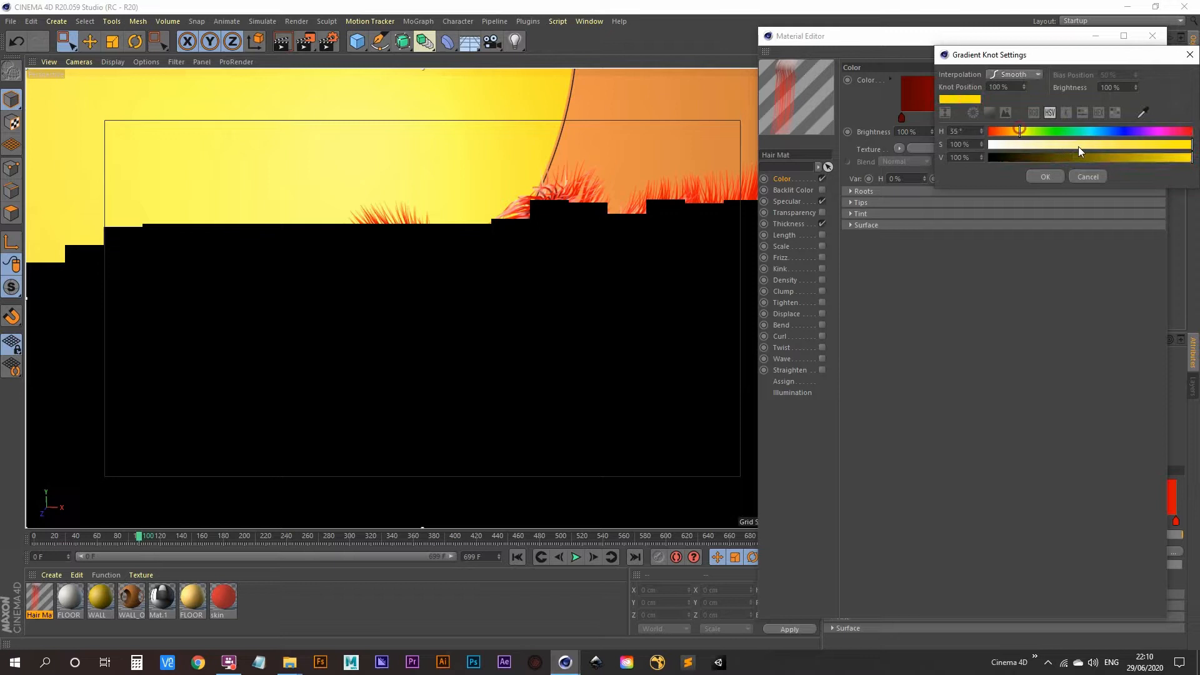
left_click(1045, 177)
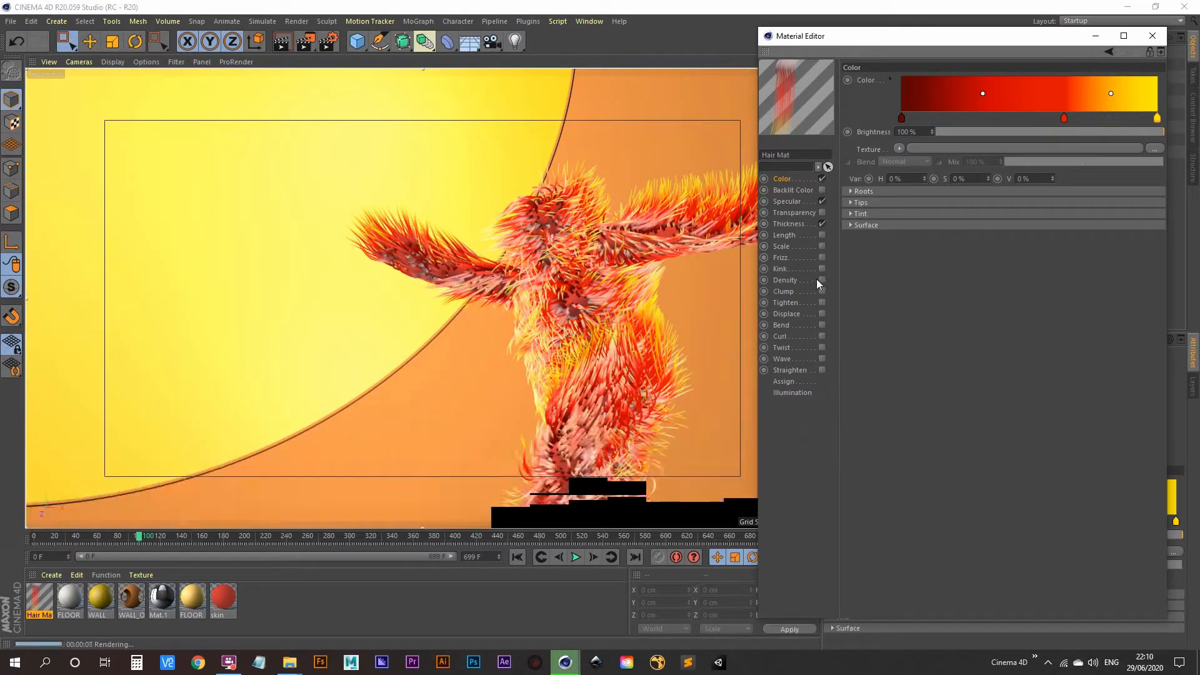
Lower the Hair Mat's primary specular strength from 60 % to 10 %
left_click(786, 201)
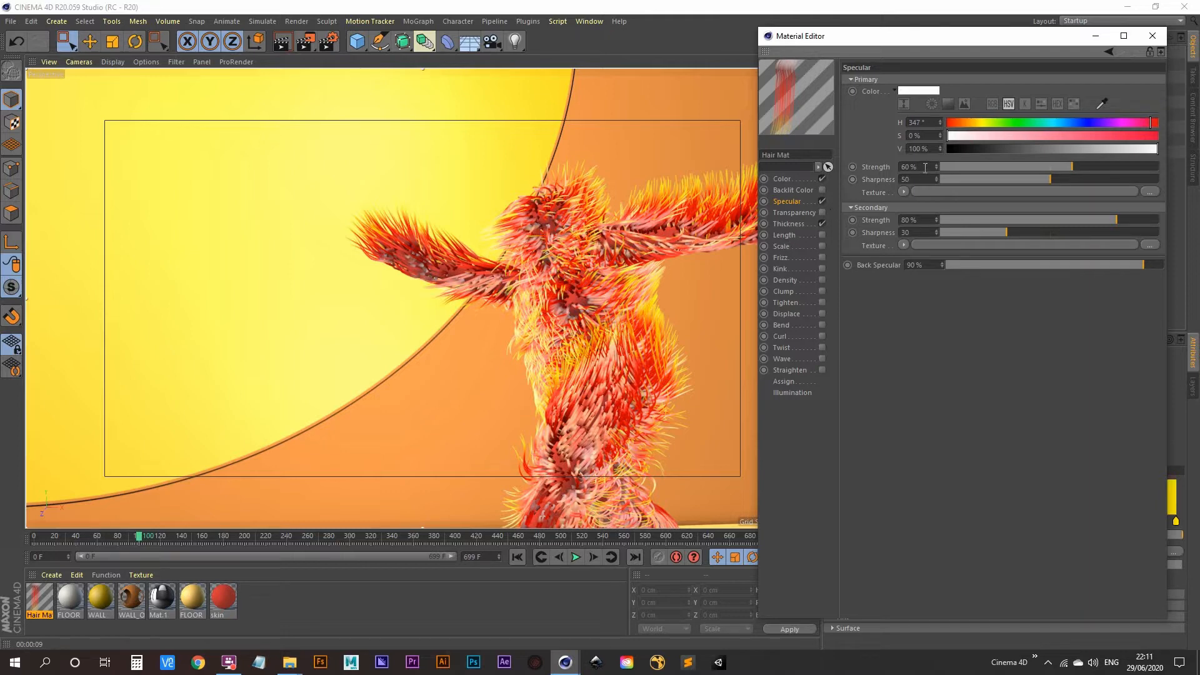
left_click_drag(925, 167, 812, 169)
type("10")
key("Return")
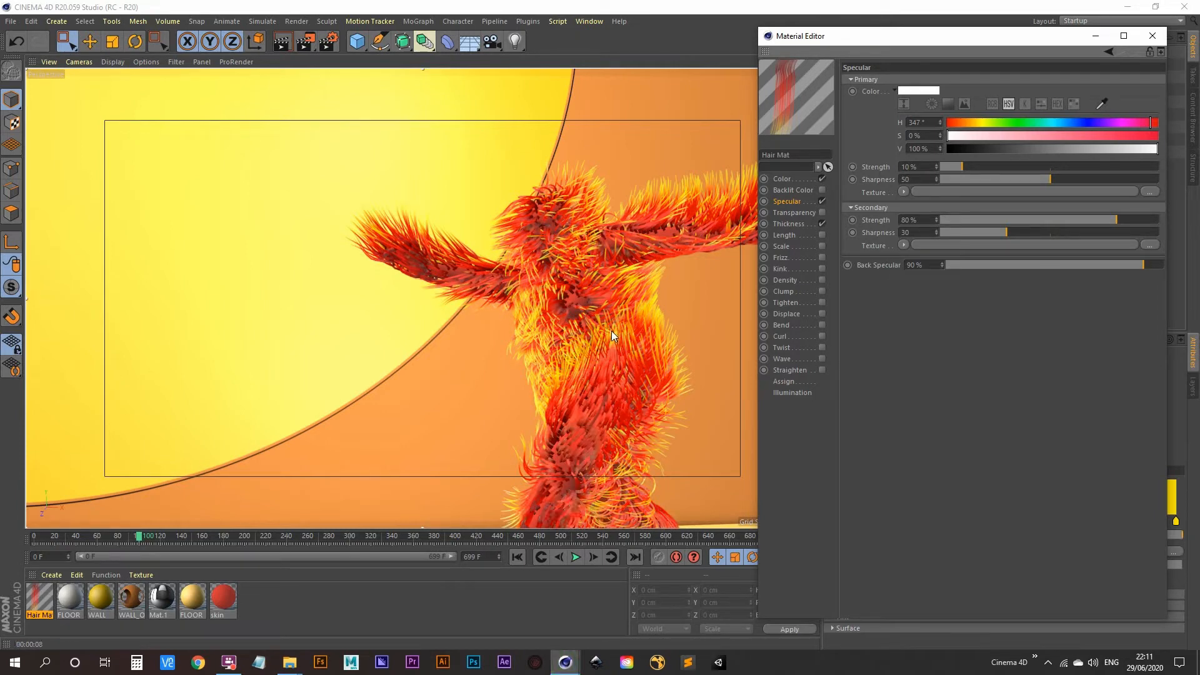
left_click(788, 224)
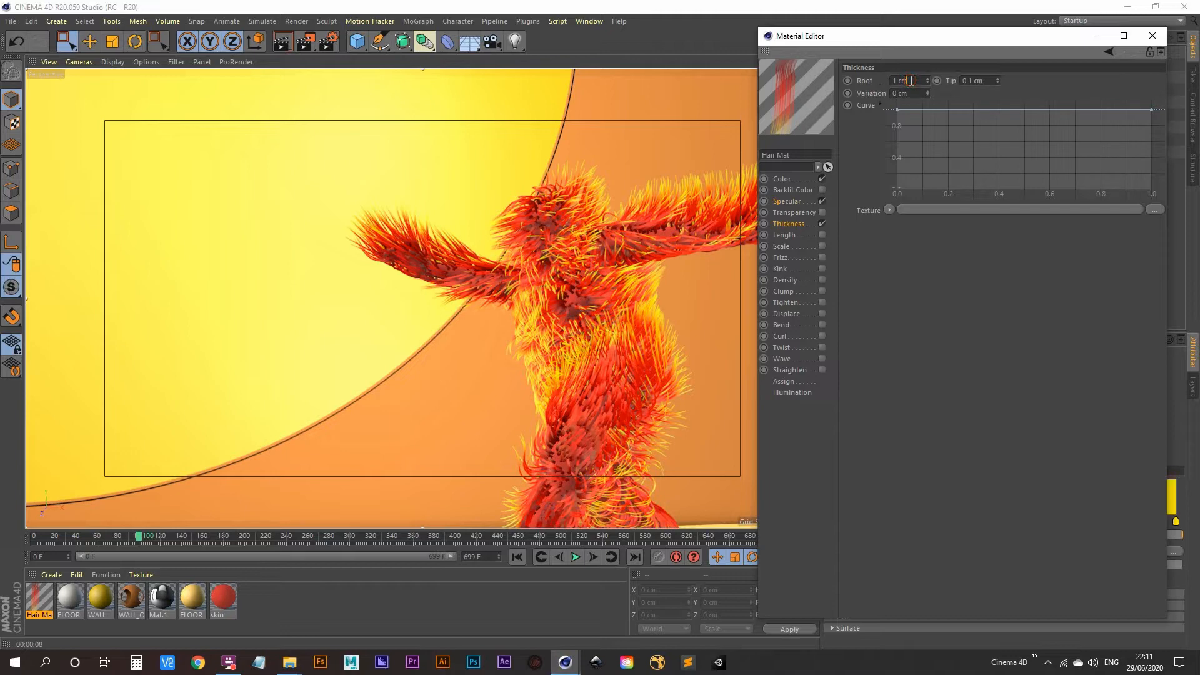
Set hair root thickness to 0.5 cm and slope the thickness curve down toward the tips
left_click_drag(910, 81, 877, 82)
type("0.5")
key("Return")
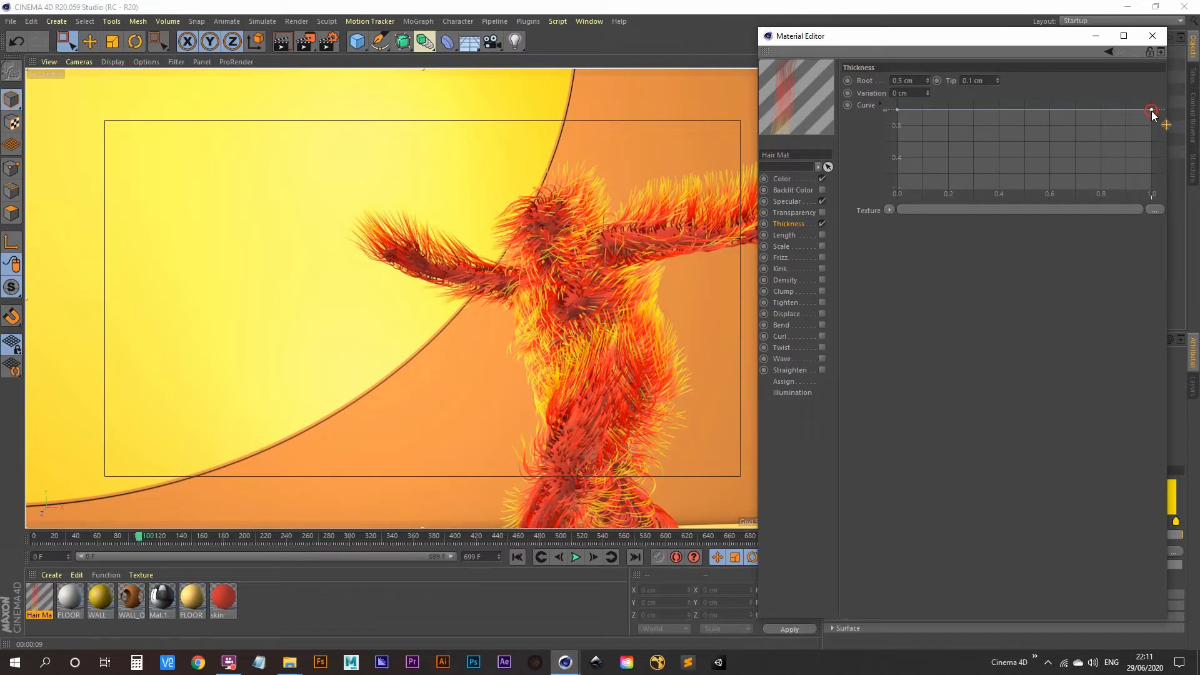
left_click_drag(1152, 112, 1151, 190)
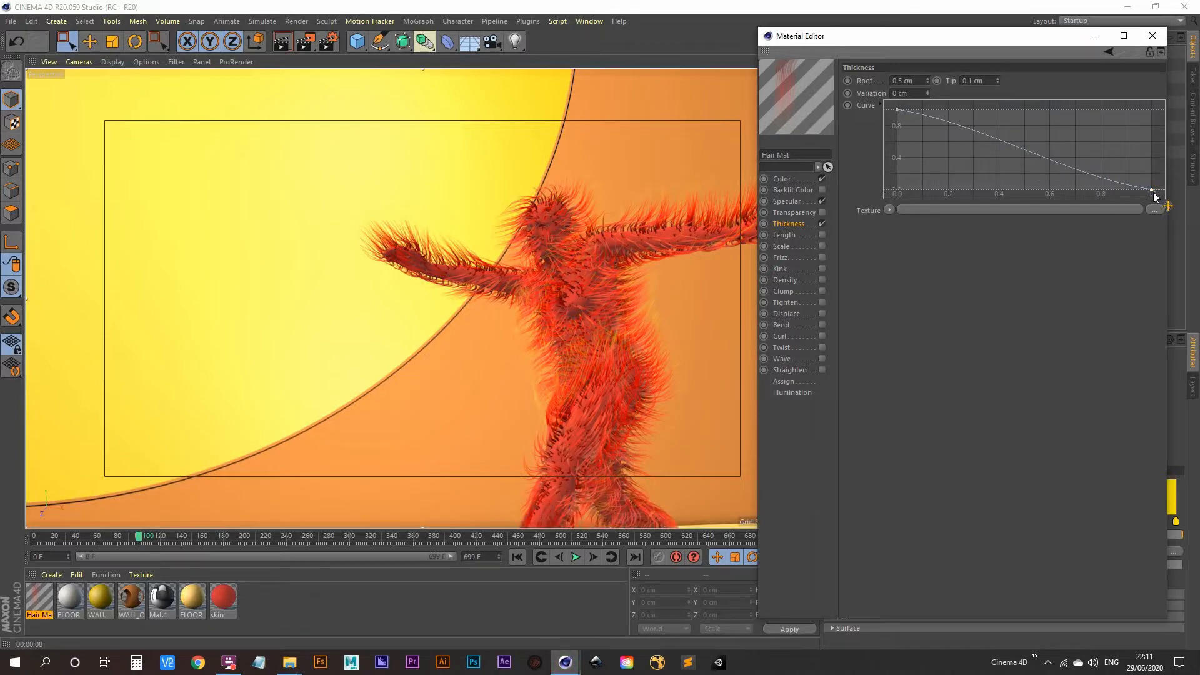
left_click_drag(1153, 193, 1172, 152)
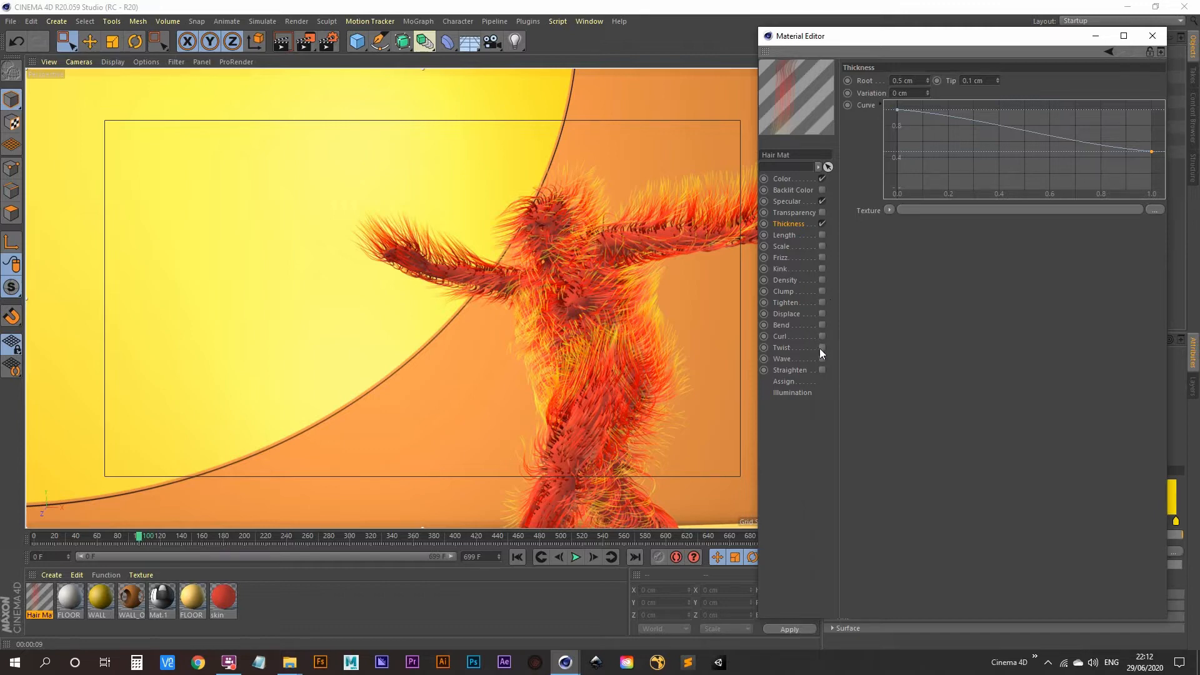
Enable Frizz and Clump on the Hair Mat, trying Kink but leaving it off
left_click(823, 258)
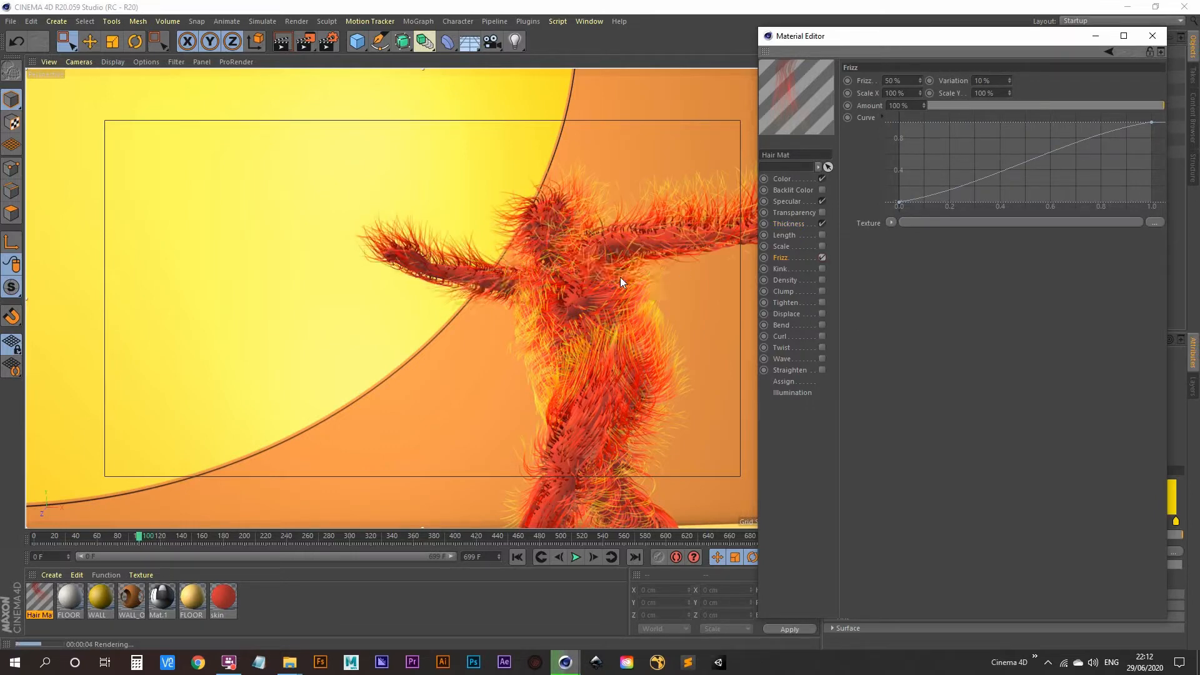
left_click(823, 268)
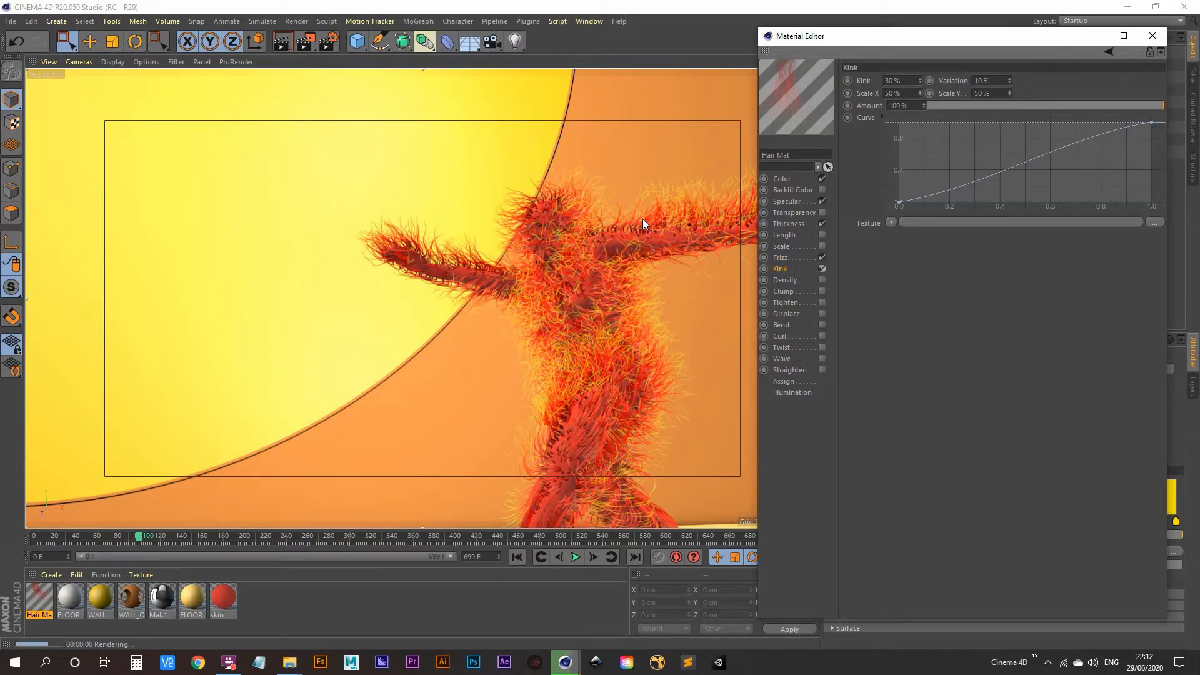
left_click(823, 268)
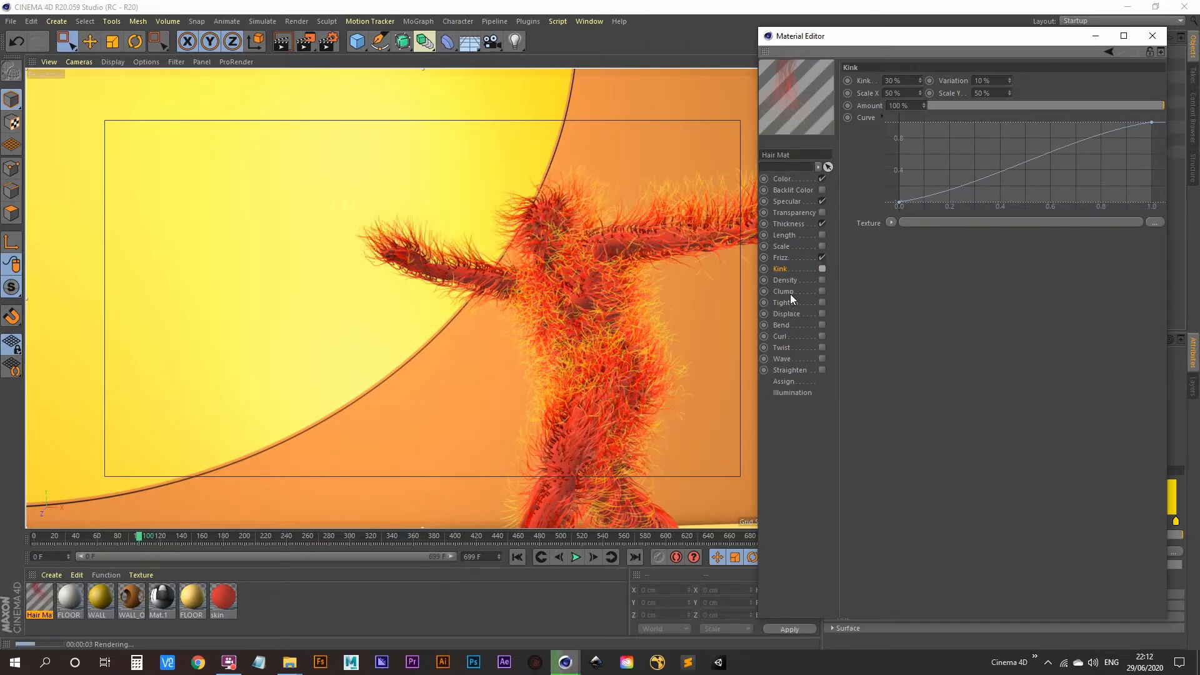
left_click(822, 292)
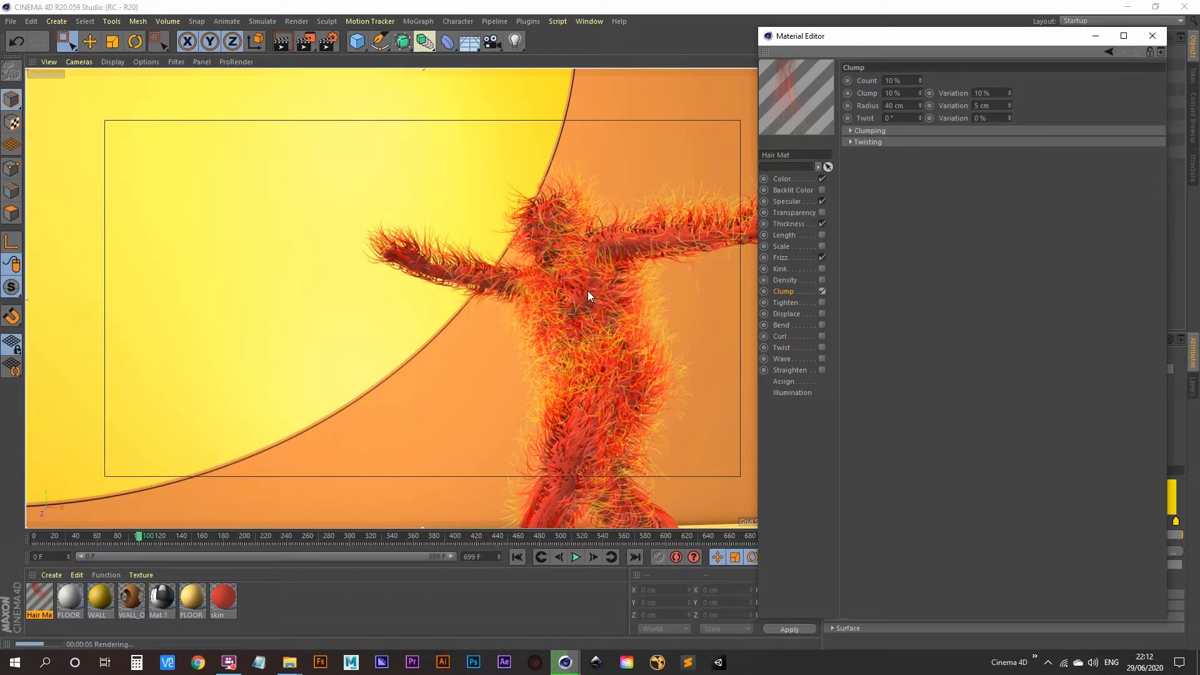
left_click(788, 236)
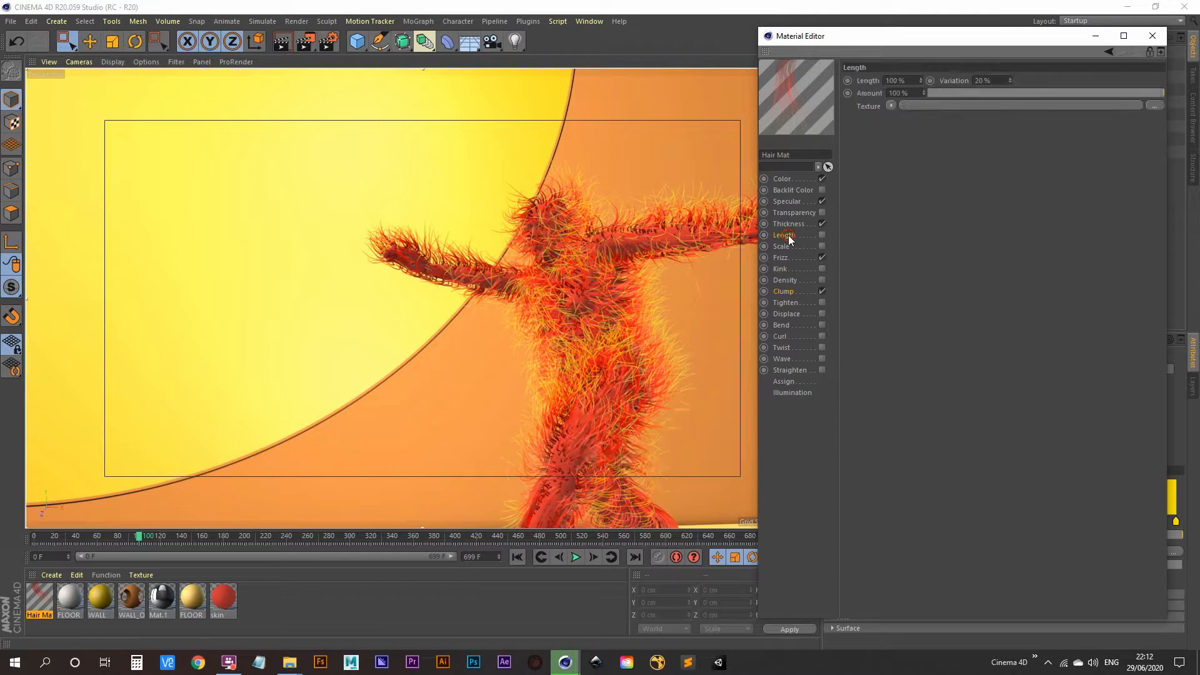
Enable the Length channel and load a Gradient shader as its texture
left_click(823, 235)
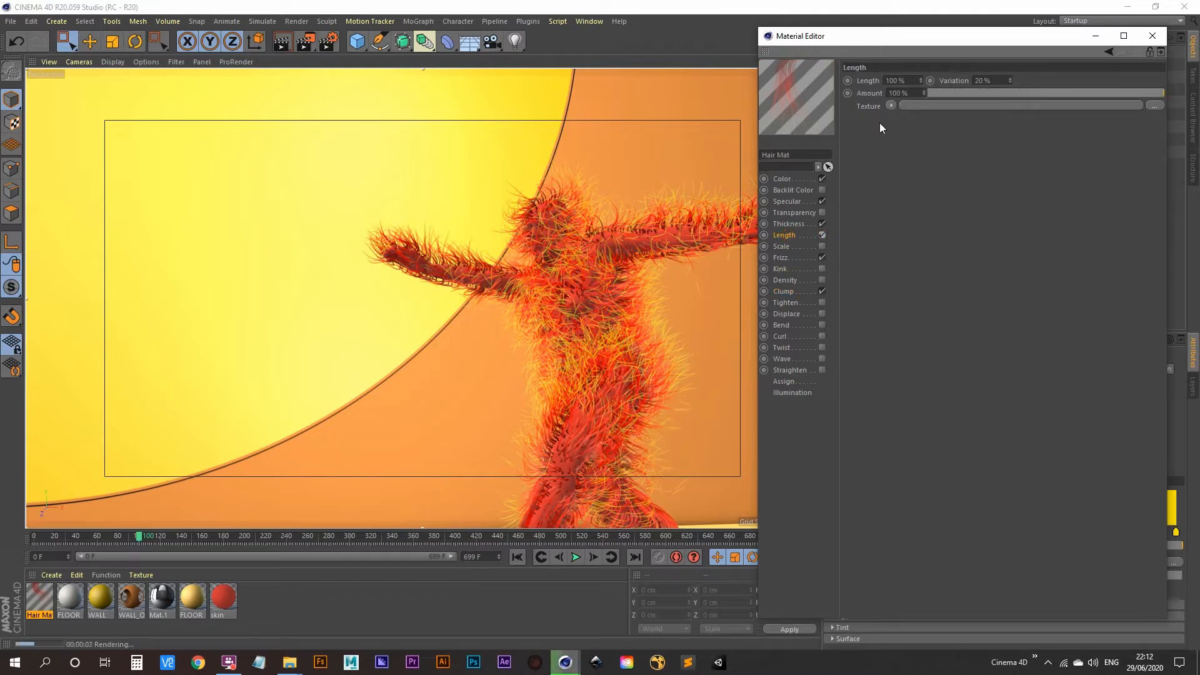
left_click(892, 105)
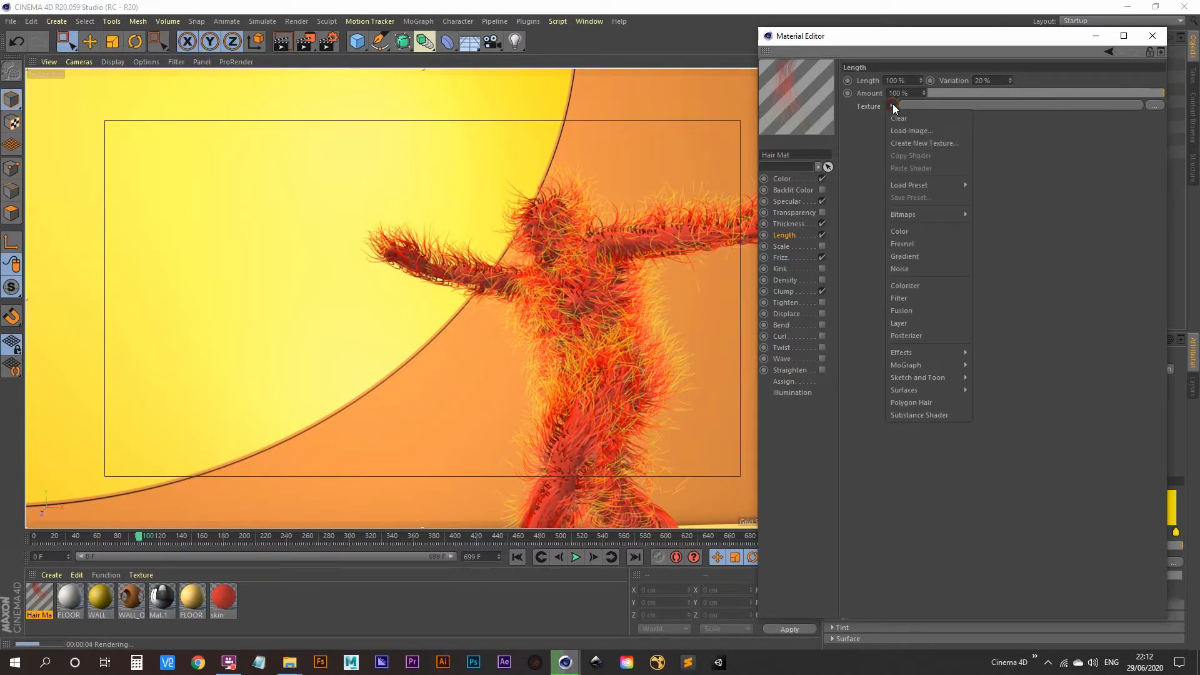
left_click(939, 256)
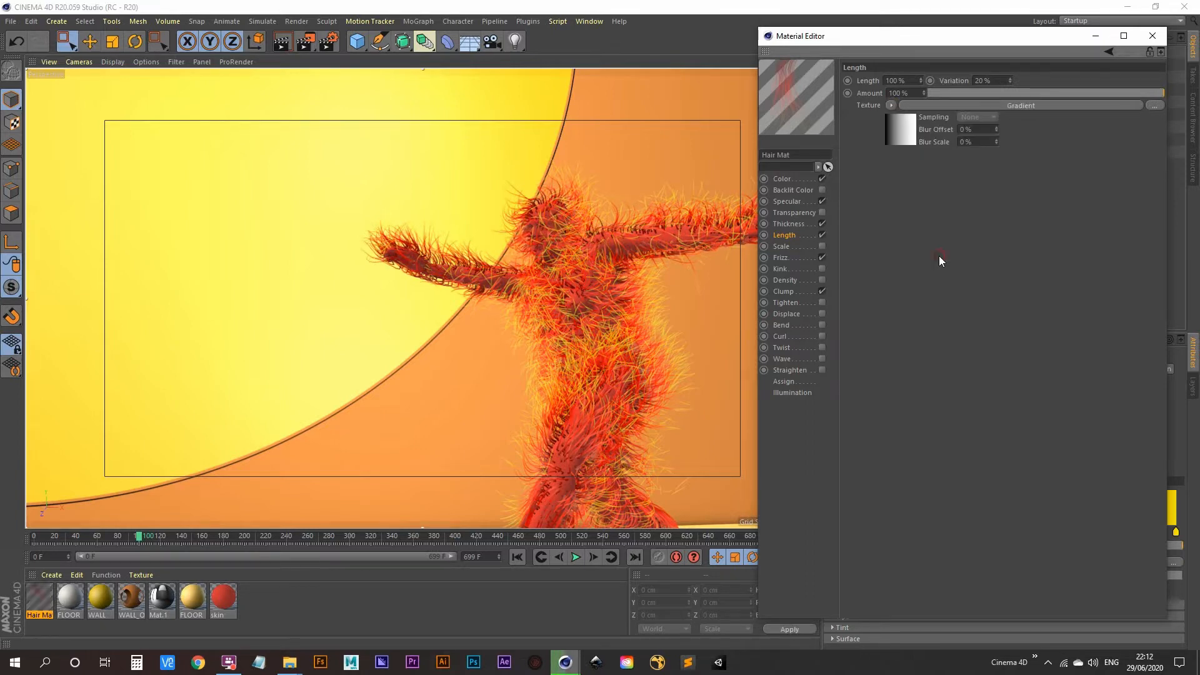
left_click(901, 132)
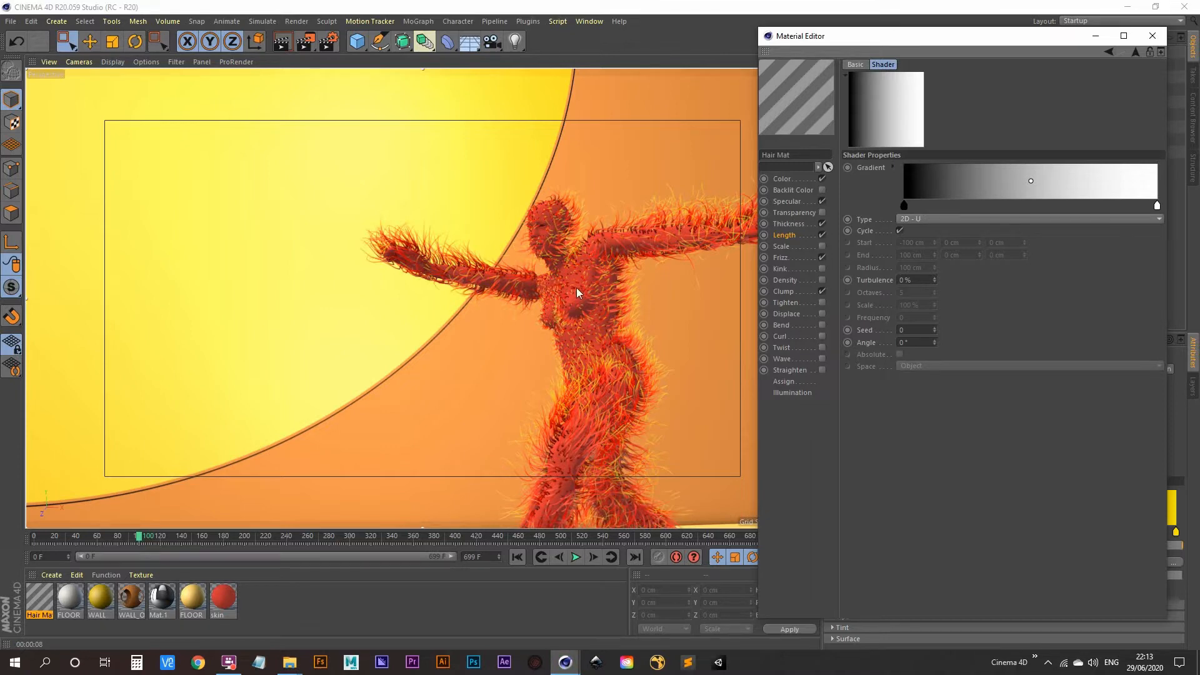
Arrange the Length gradient knots into mostly white with a narrow black band, then render
left_click(1086, 205)
left_click_drag(1153, 210, 1074, 206)
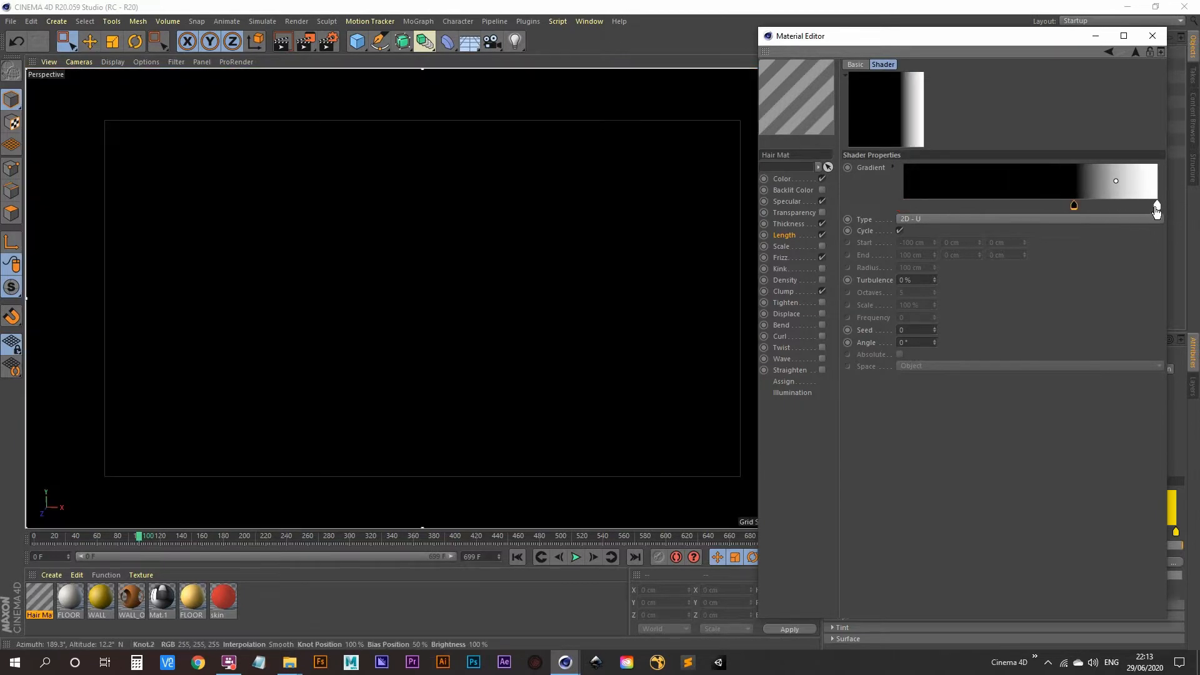
left_click_drag(1157, 208, 1070, 207, "ctrl")
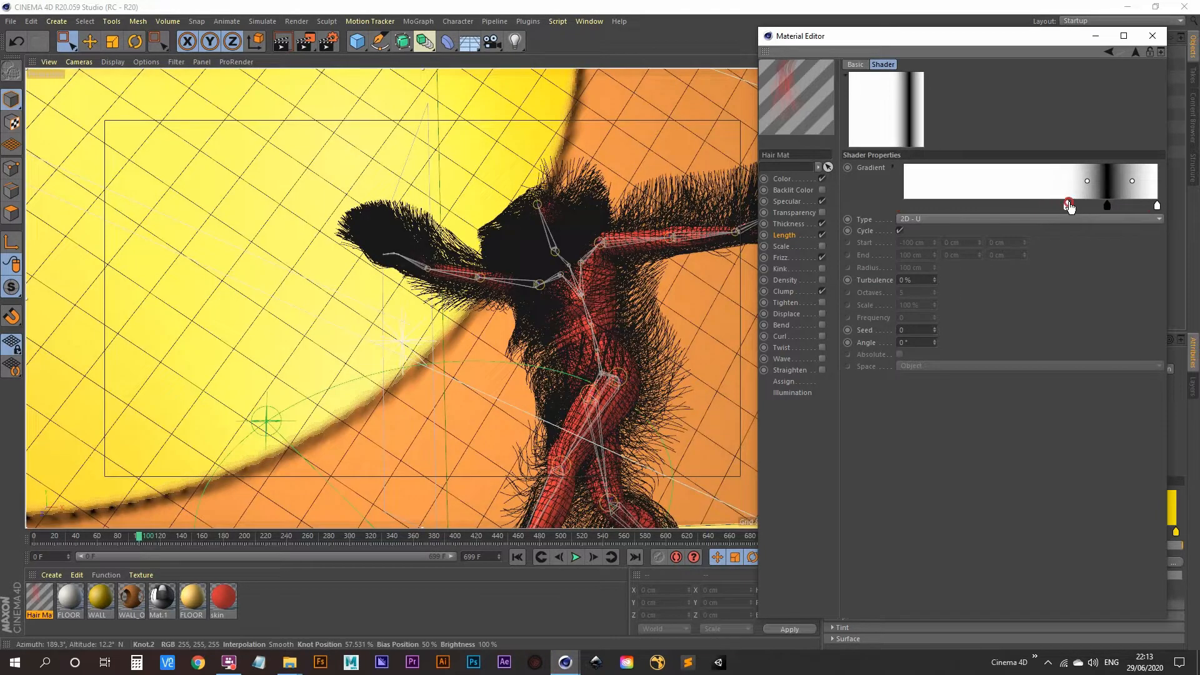
left_click_drag(1158, 206, 1147, 207)
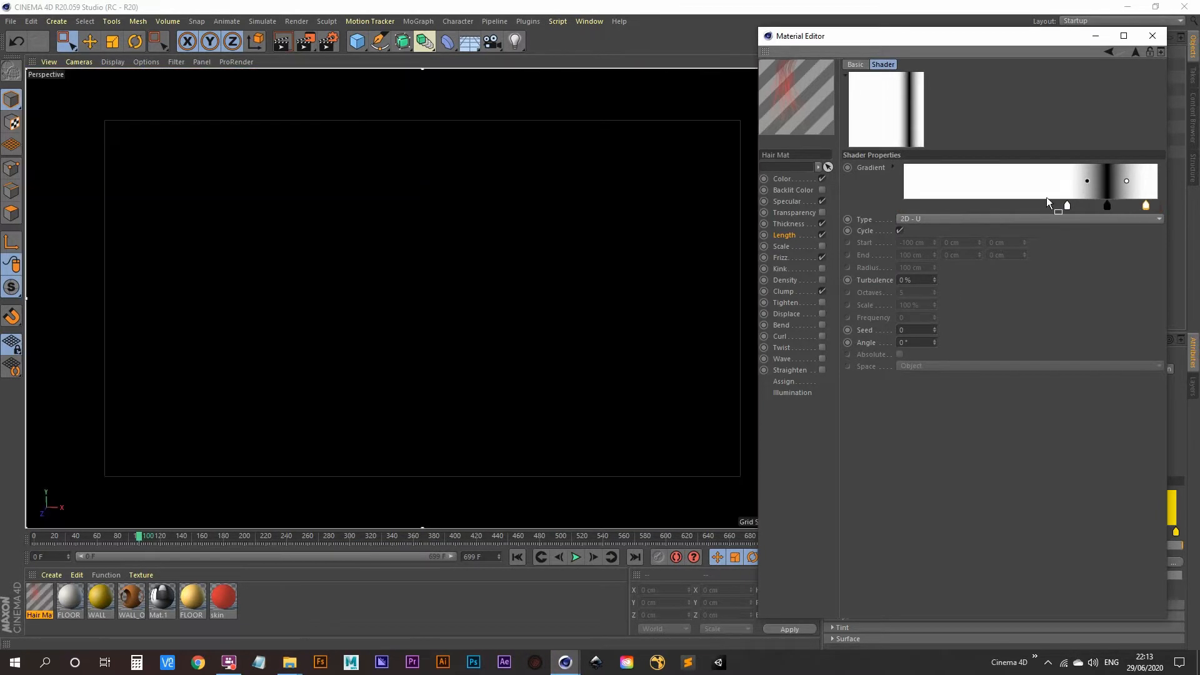
key("ctrl+r")
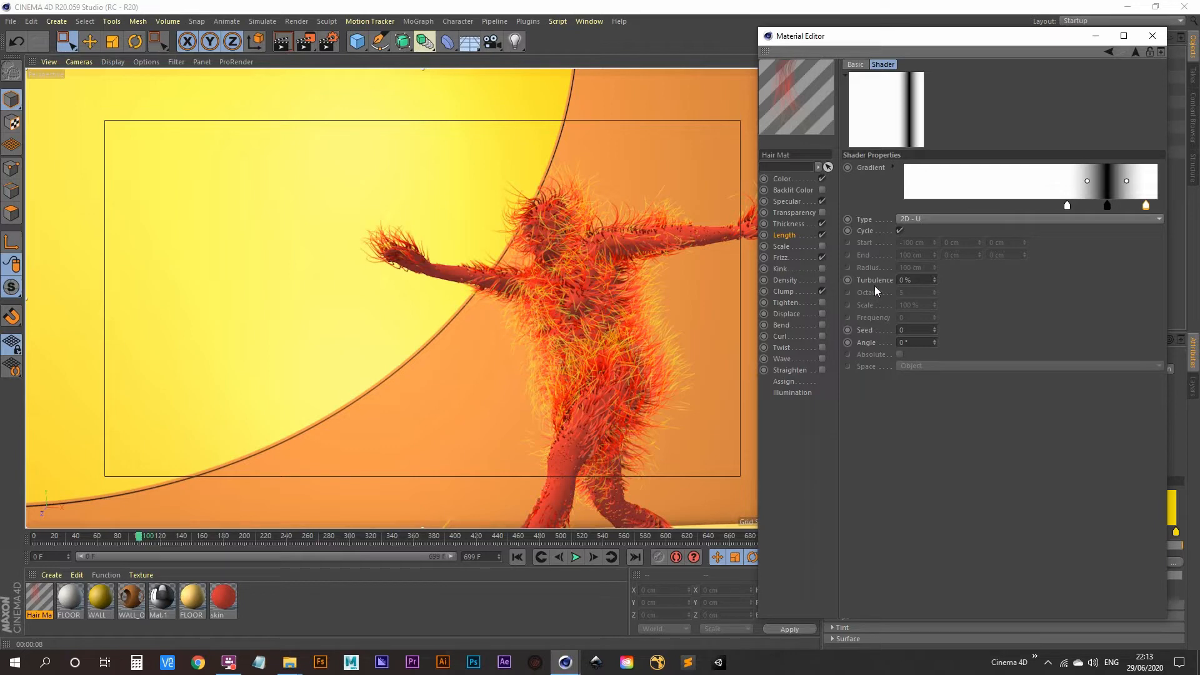
Set the Length gradient's turbulence to 60 %
left_click(917, 279)
type("60")
key("Return")
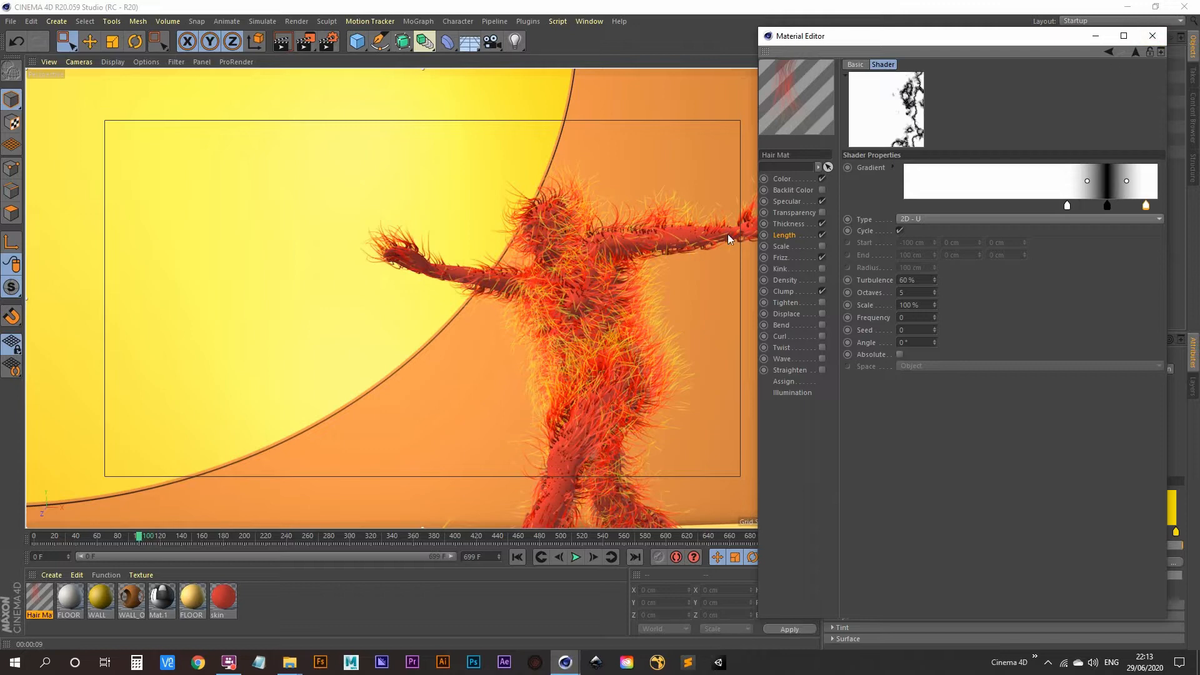
left_click(788, 224)
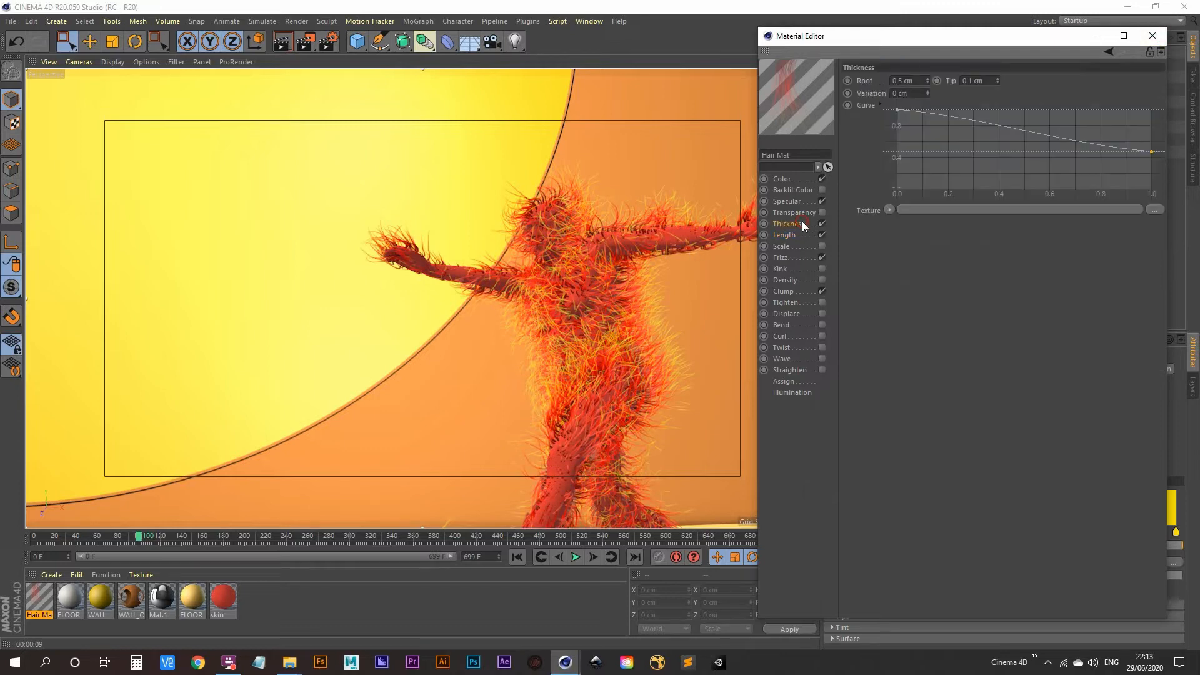
Set hair thickness to 0.3 cm at the root and 0.02 cm at the tip, then close the Material Editor
double_click(925, 80)
type("0.3")
double_click(971, 80)
type("0.02")
key("Return")
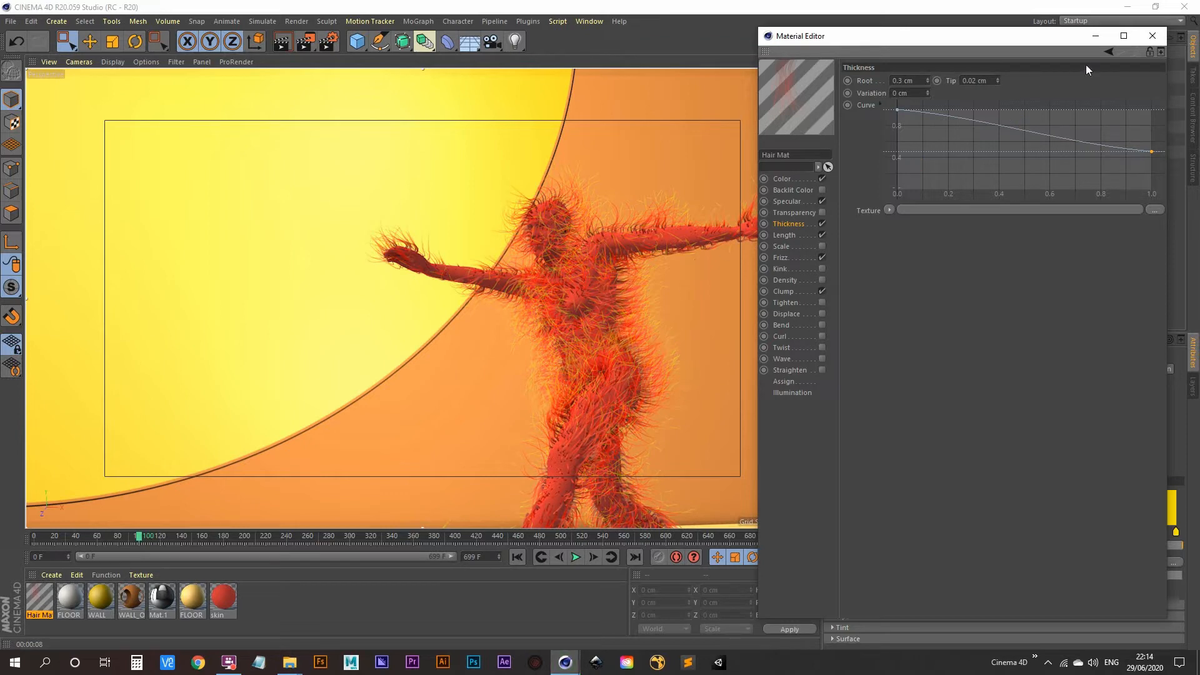
left_click(1153, 36)
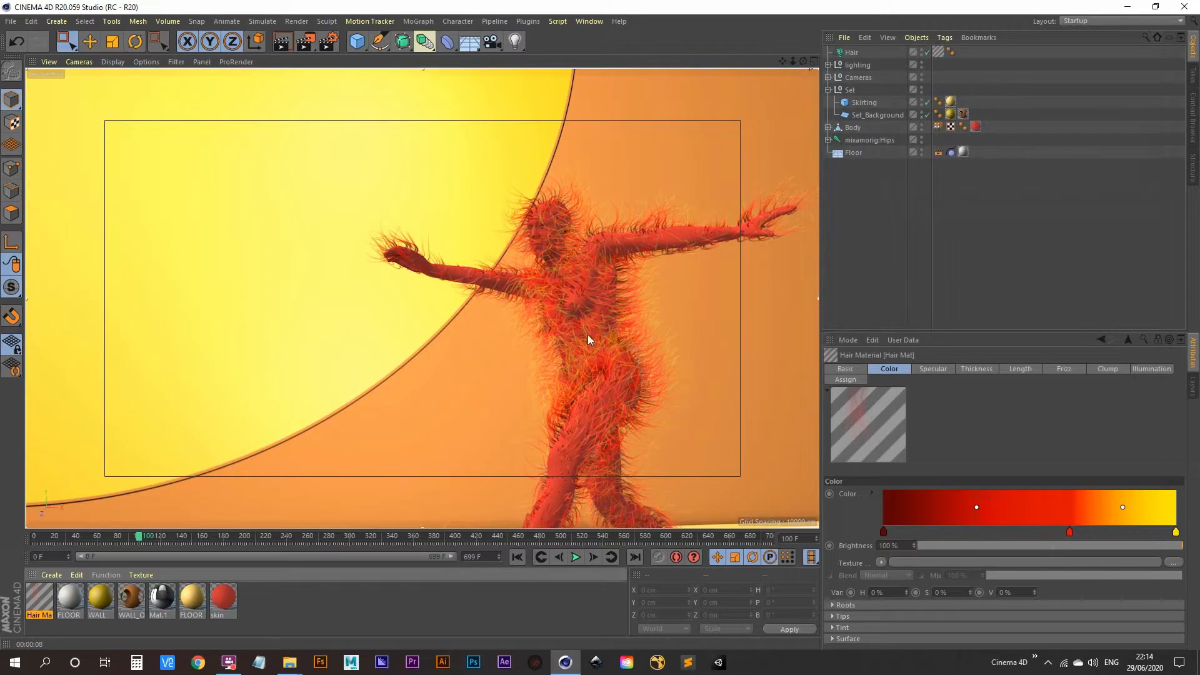
Play the animation, pause at frame 119, and render the viewport with Ctrl+R
left_click(576, 558)
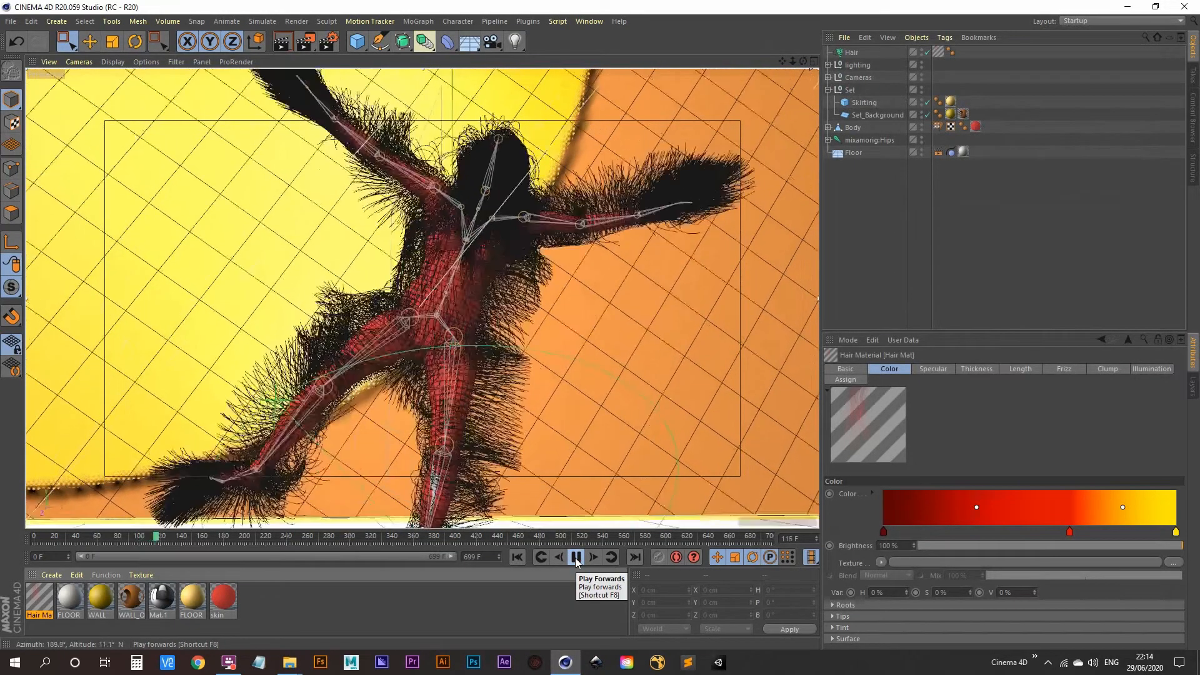
left_click(576, 559)
key("ctrl+r")
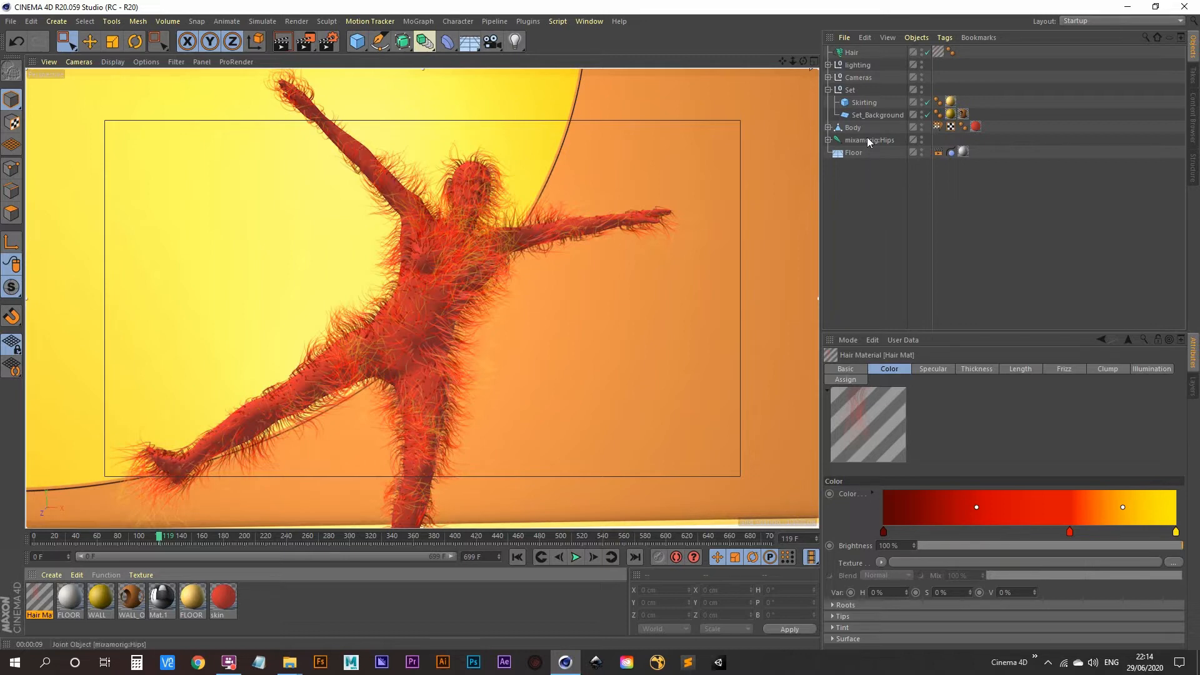
Test-render the Hair object at 20000 hairs, then undo back to 5000 and re-render
left_click(852, 52)
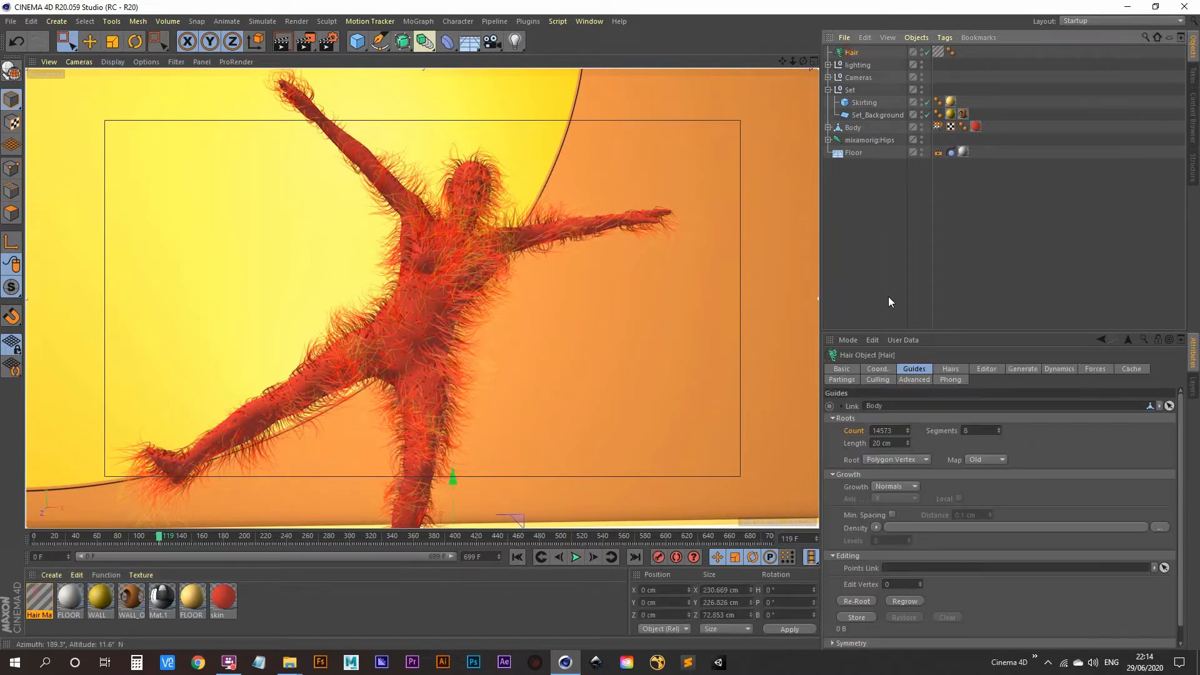
left_click(950, 369)
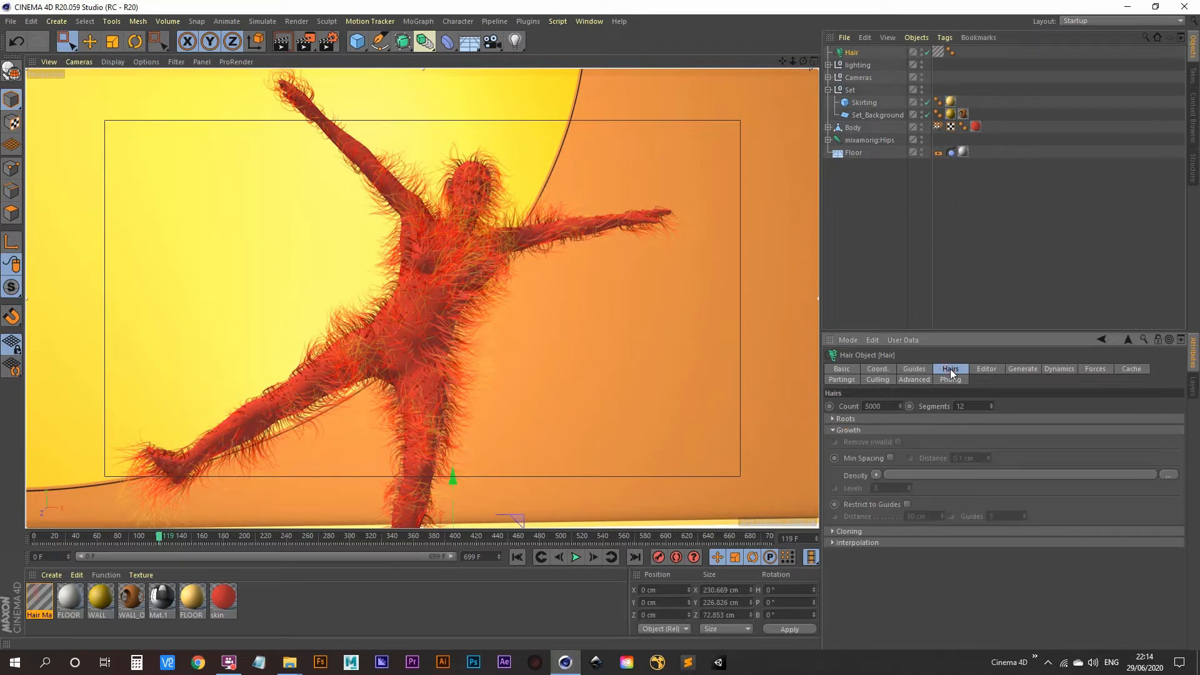
double_click(875, 406)
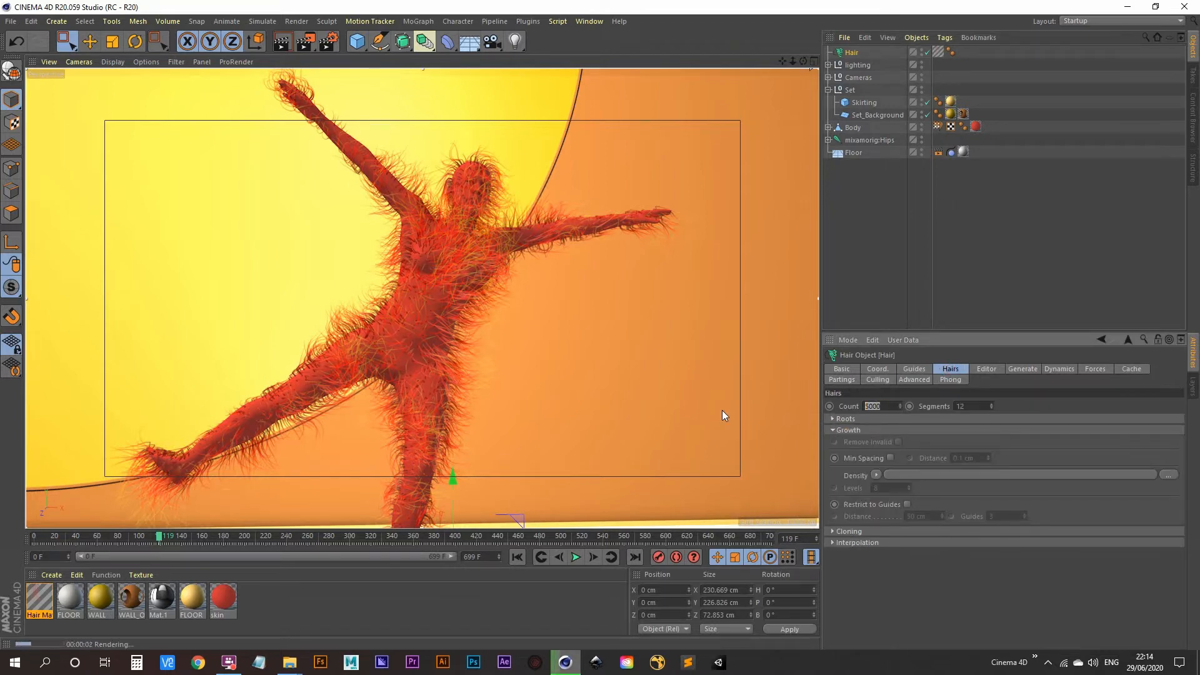
type("20000")
key("Return")
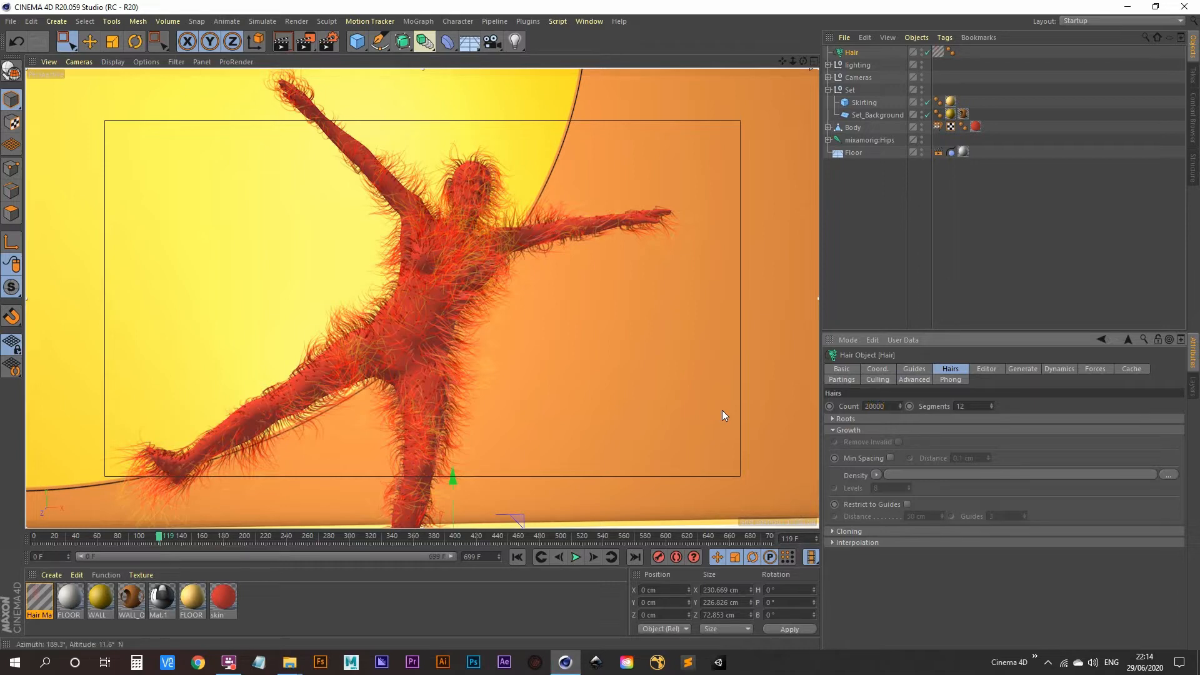
left_click(282, 45)
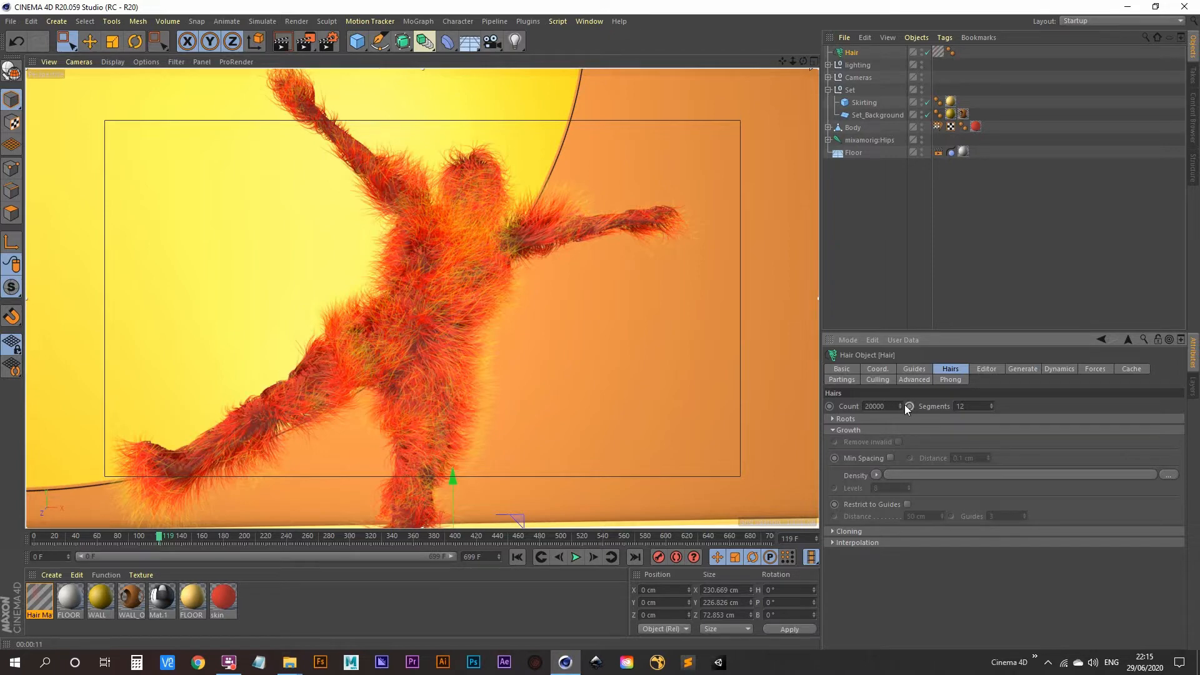
key("ctrl+z")
key("ctrl+r")
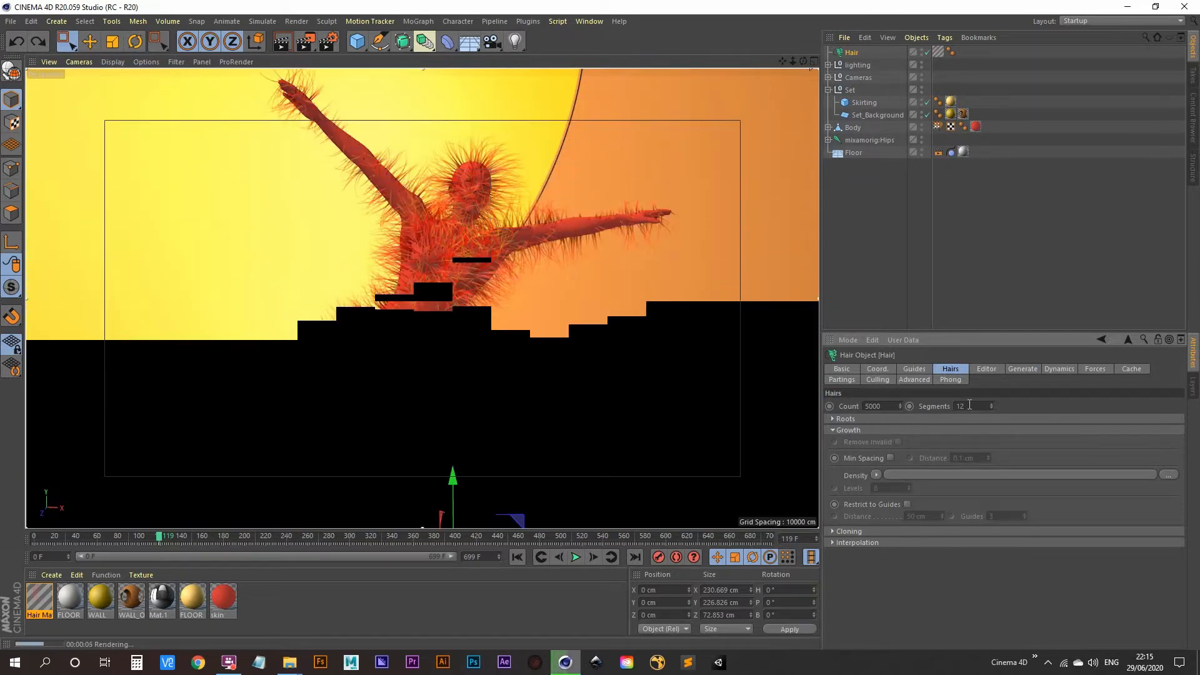
Play the animation, stop at frame 238, and show the Hair object's Guides settings
left_click(574, 562)
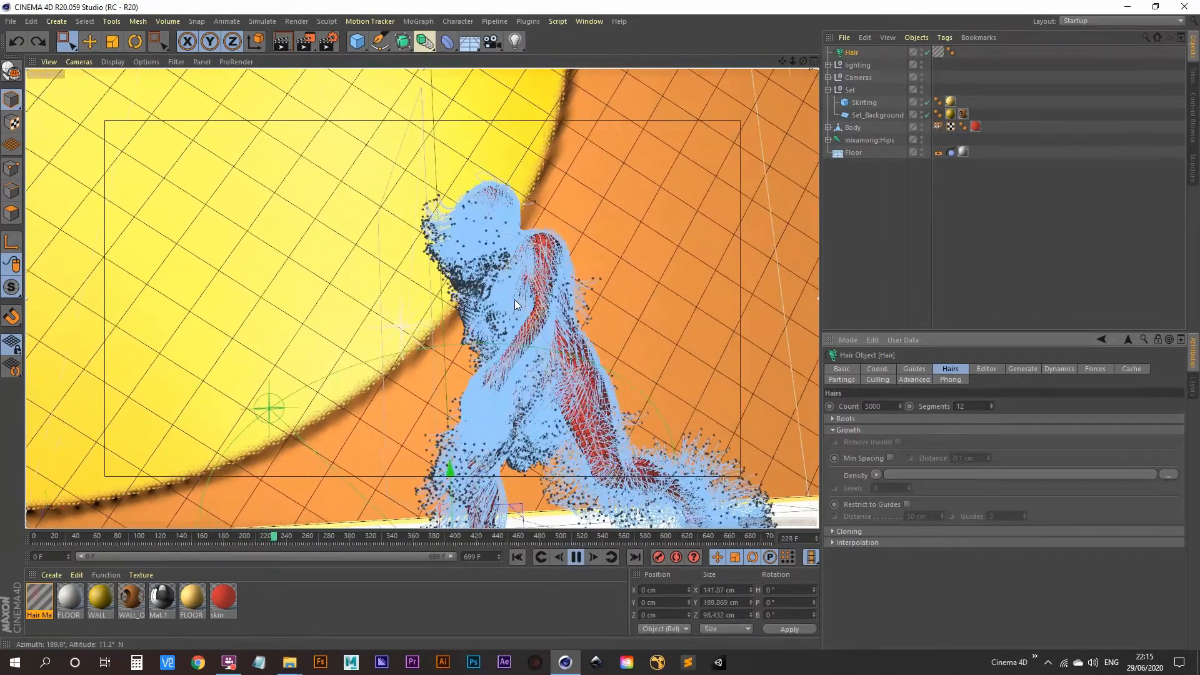
left_click(577, 557)
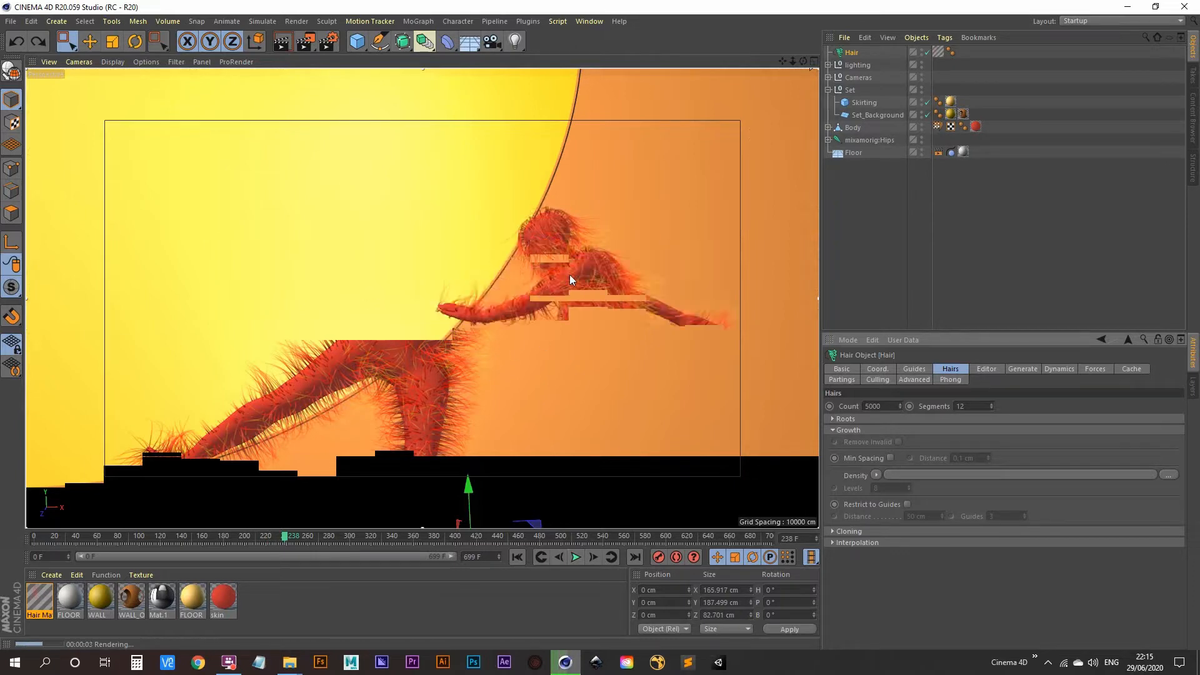
left_click(910, 370)
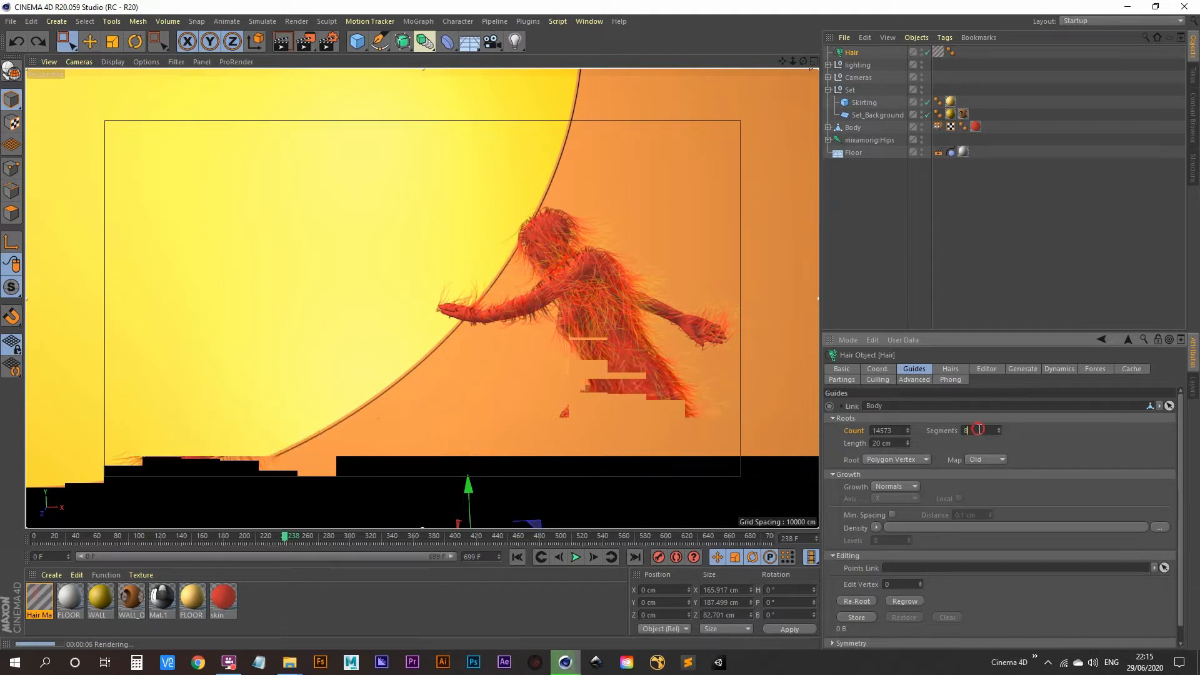
Test guide Segments at 3 with a playback and render, then set 12 segments and replay
double_click(980, 430)
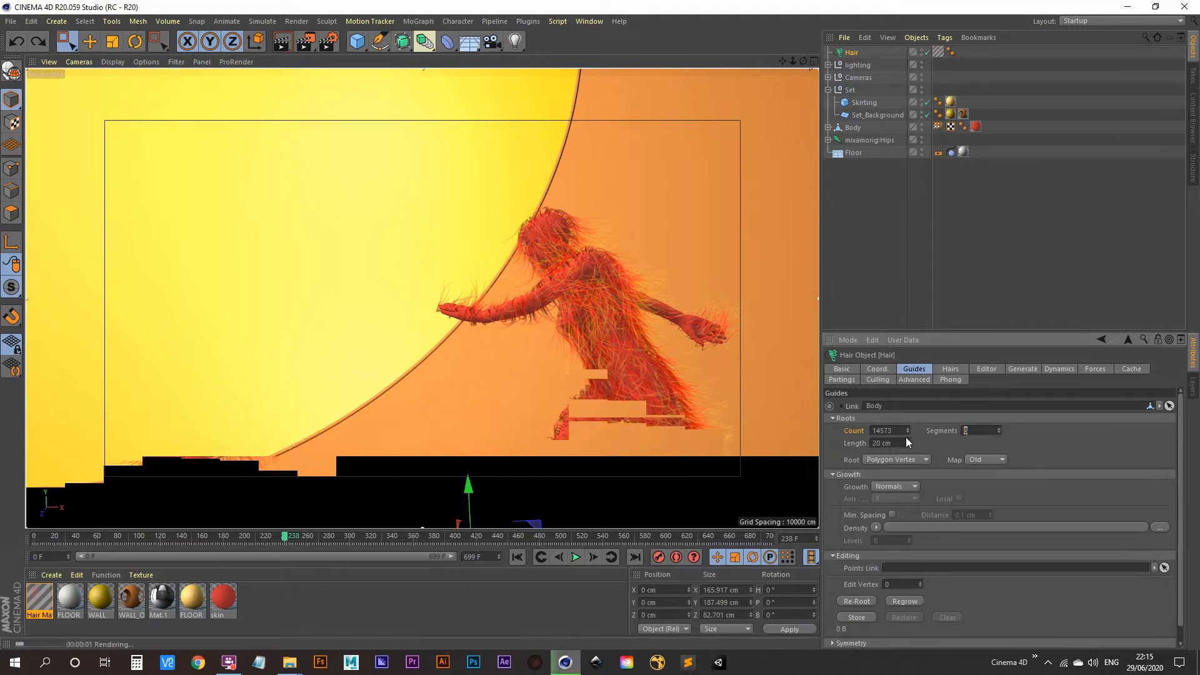
type("3")
key("Return")
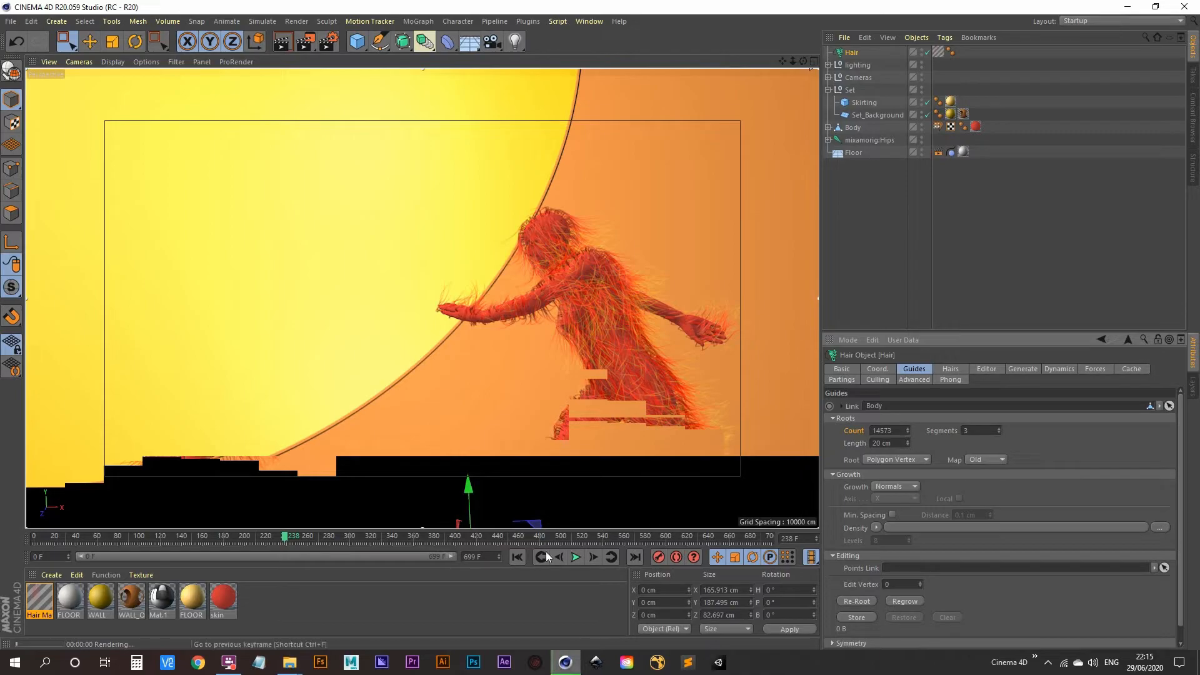
left_click(517, 557)
left_click(576, 557)
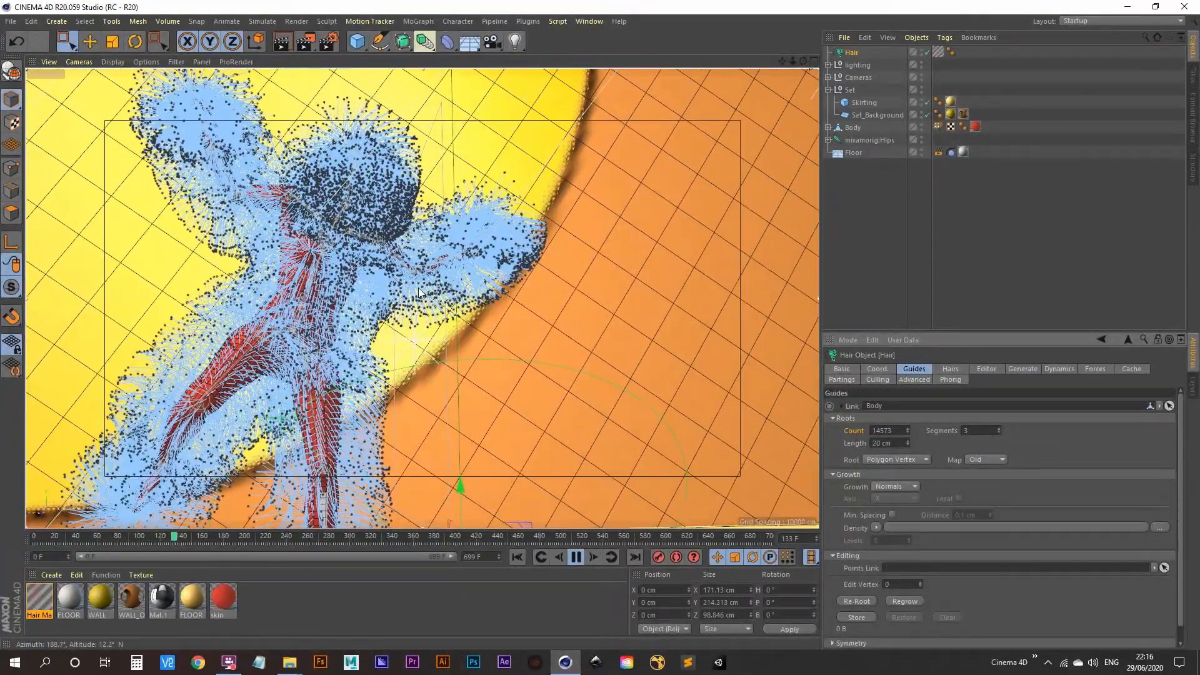
left_click(578, 560)
left_click(285, 47)
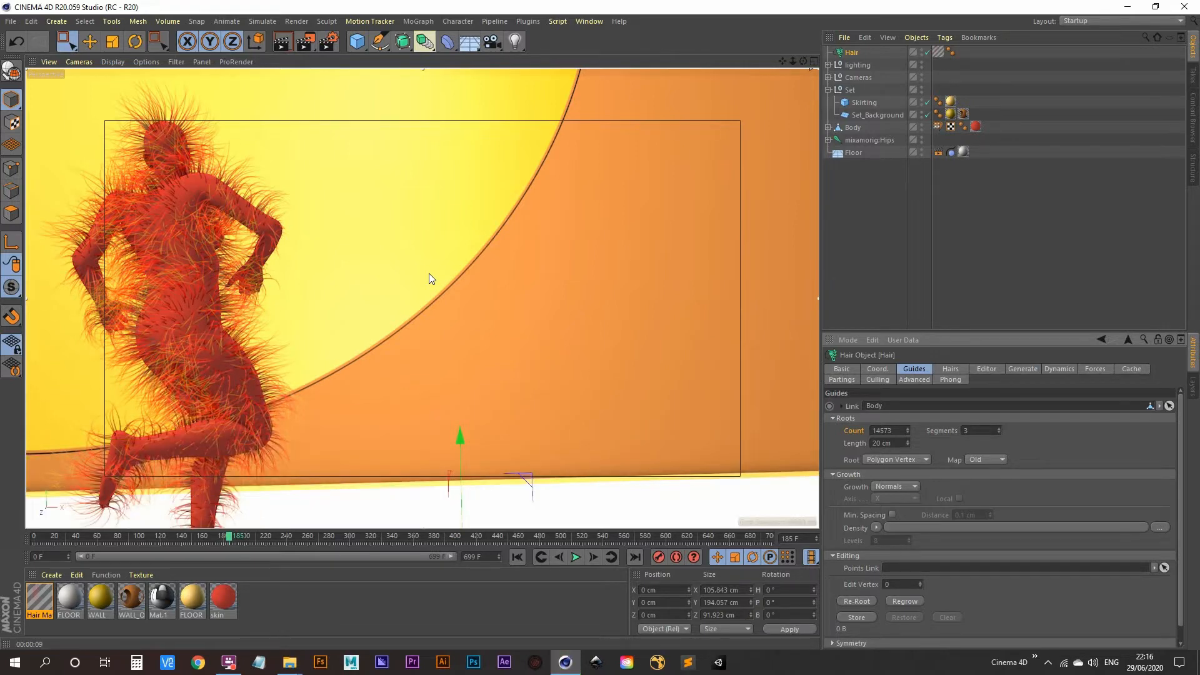
left_click(979, 431)
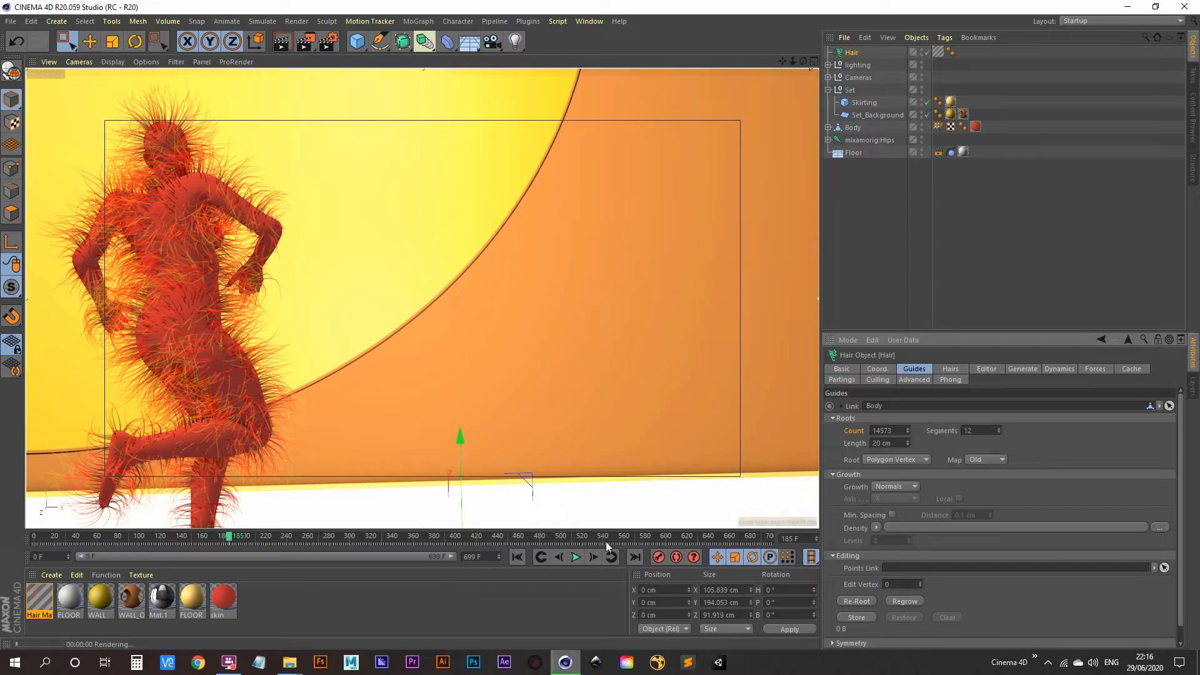
left_click(575, 557)
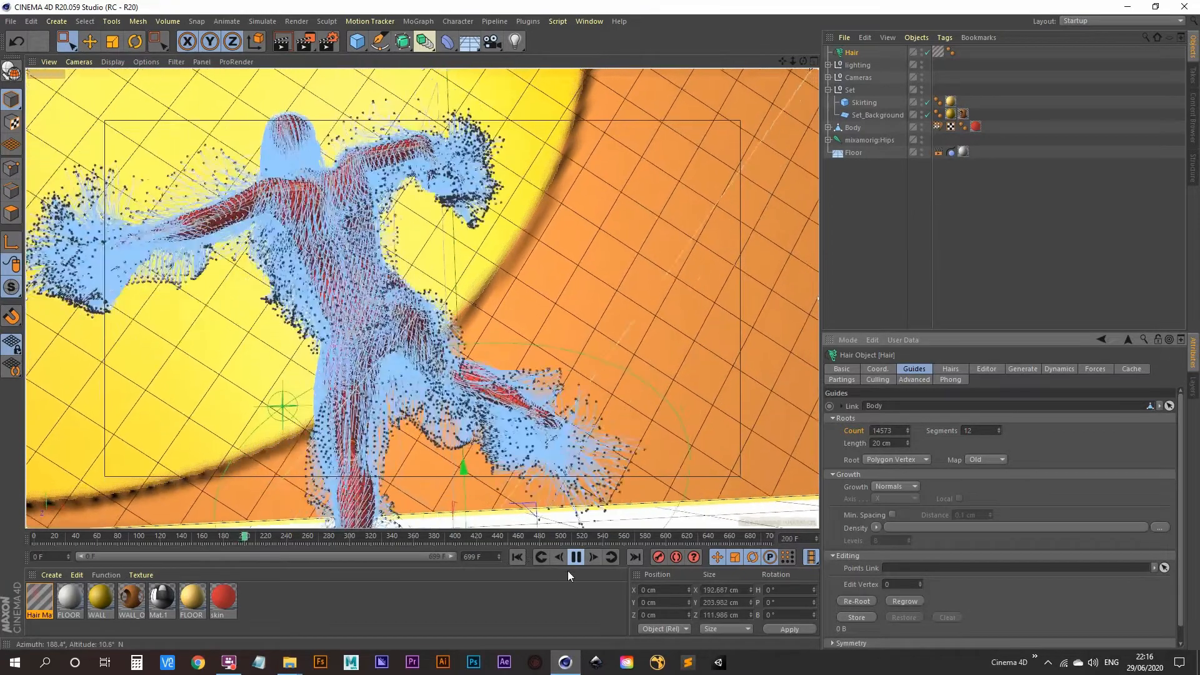
Pause at frame 204, render the view, and set the rendered hair Segments to 3
left_click(578, 557)
left_click(282, 42)
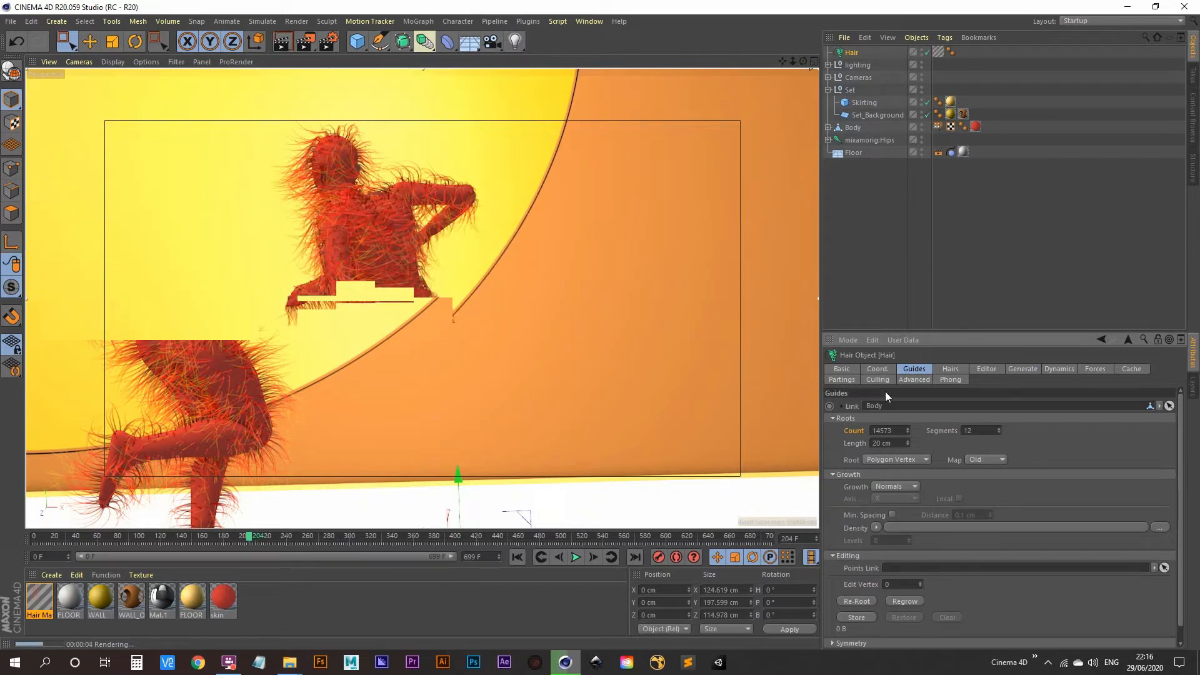
left_click(951, 369)
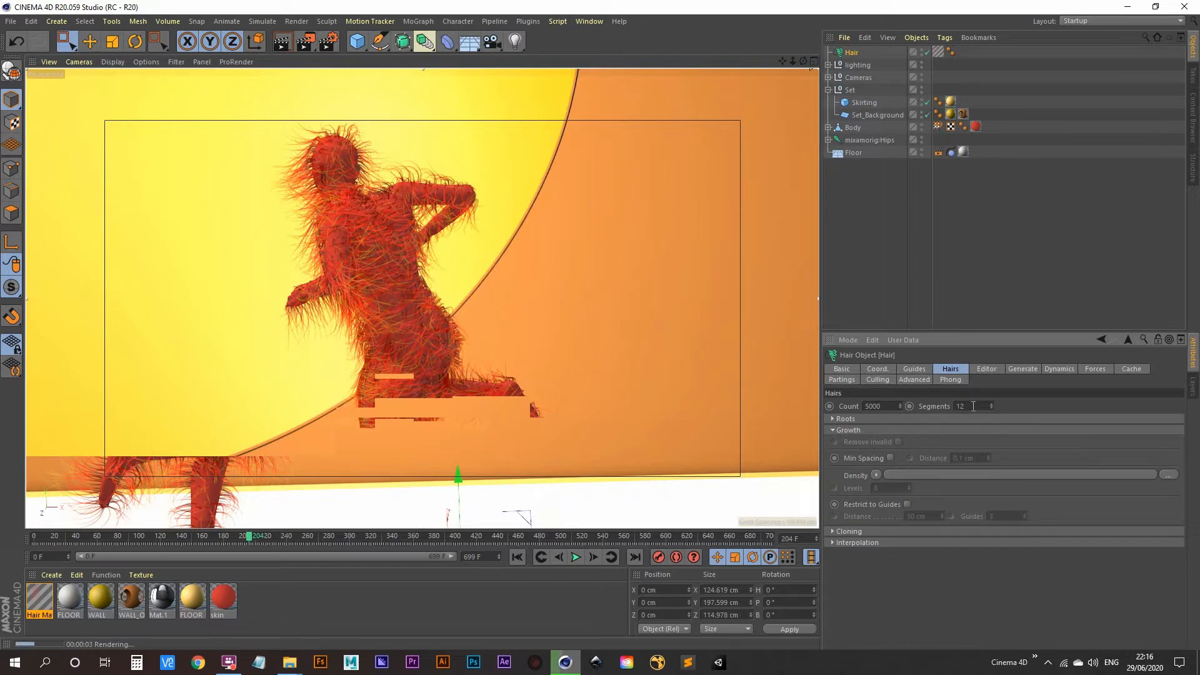
double_click(973, 407)
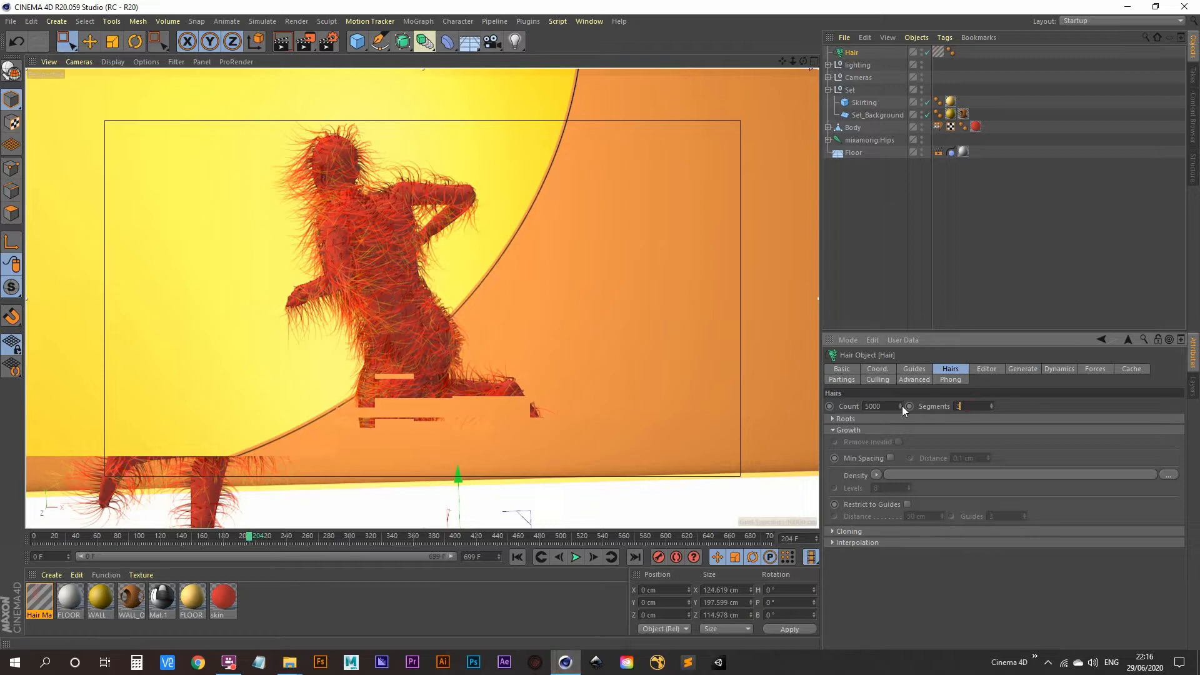
type("3")
key("Return")
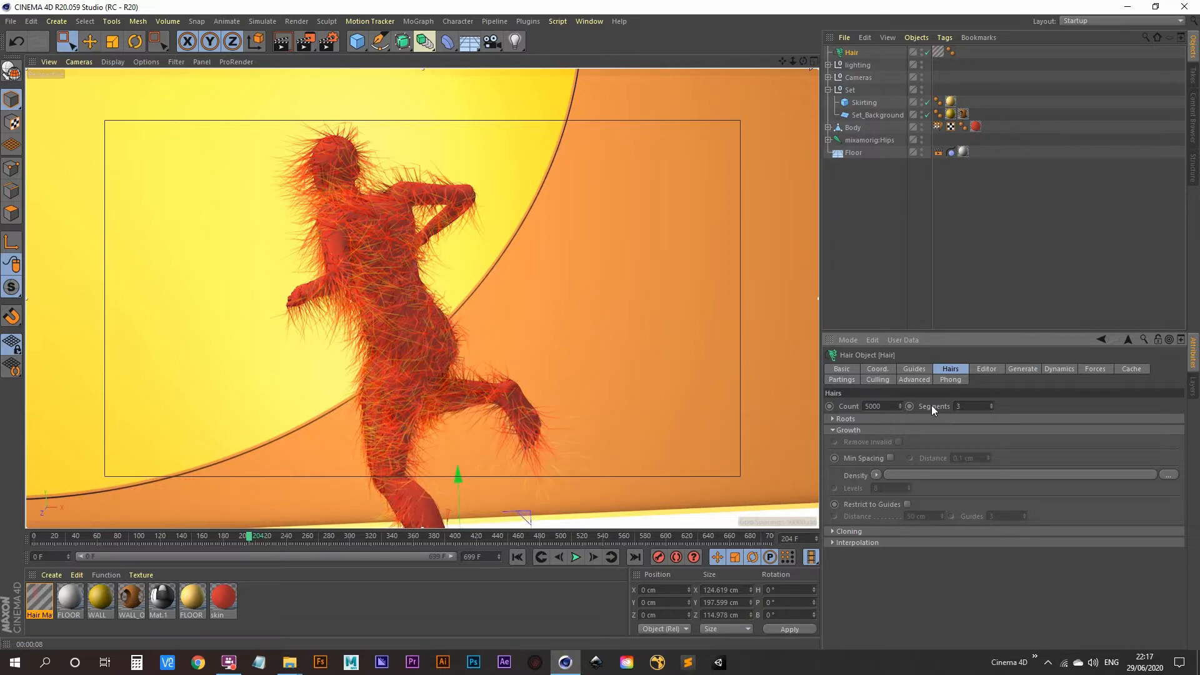
Undo back to 12 hair segments, then play and stop at frame 223
key("ctrl+z")
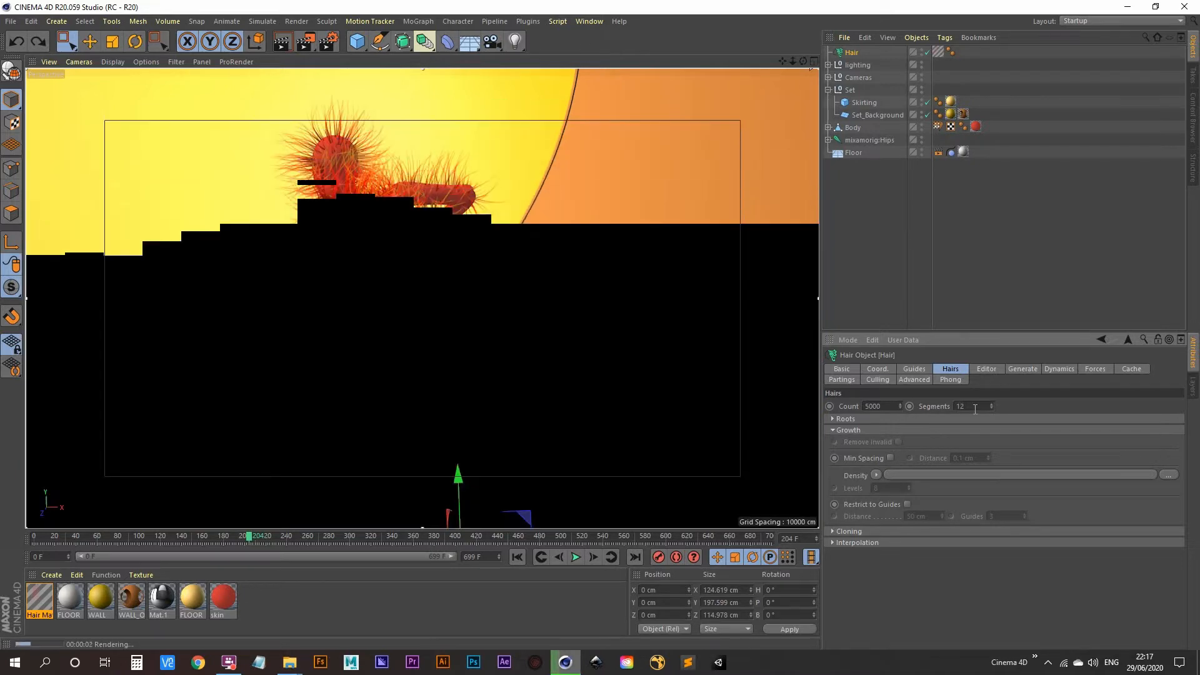
left_click(575, 556)
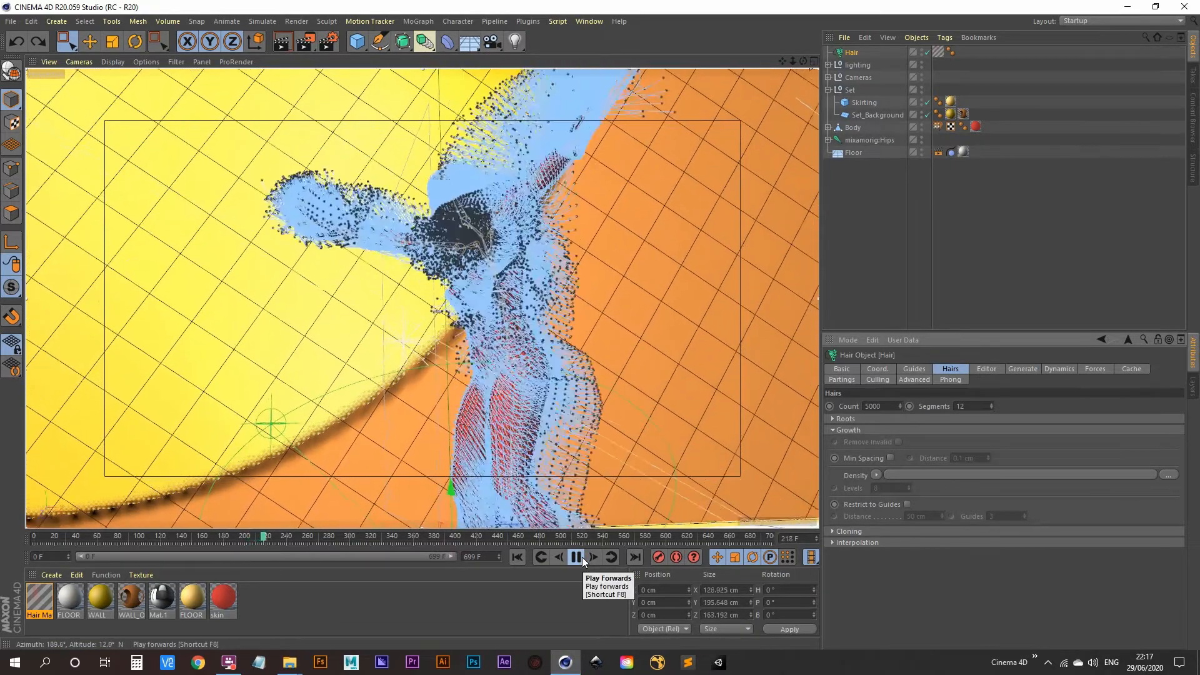
left_click(581, 557)
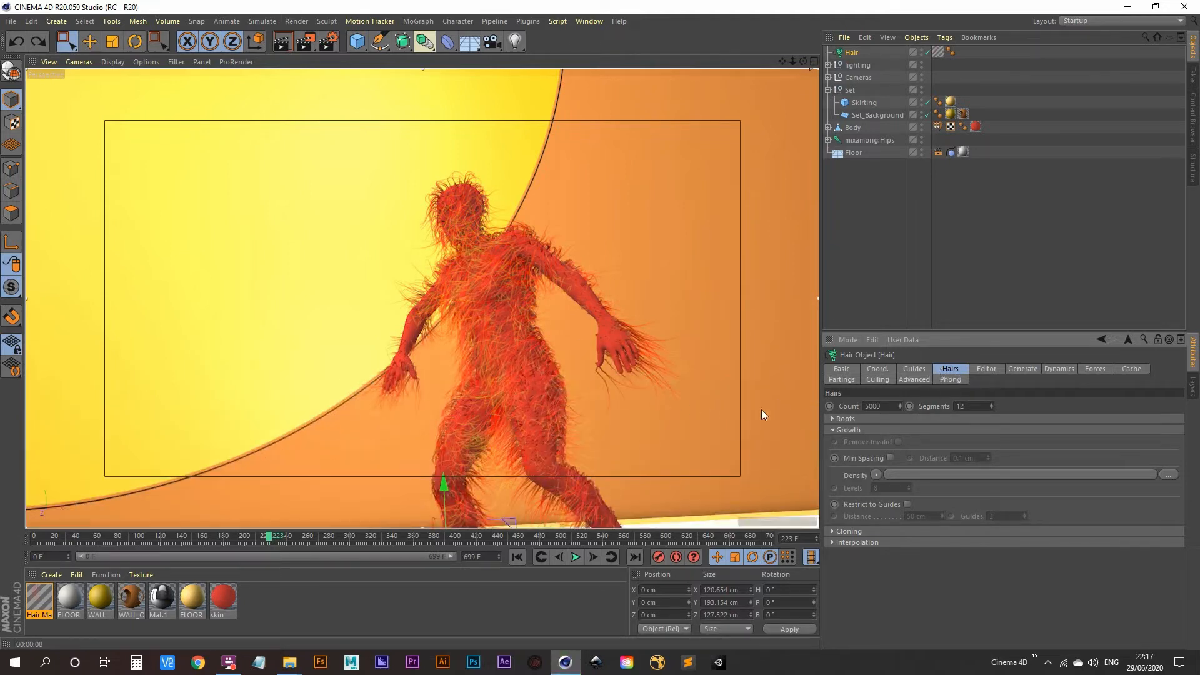
double_click(886, 406)
type("30000")
key("Return")
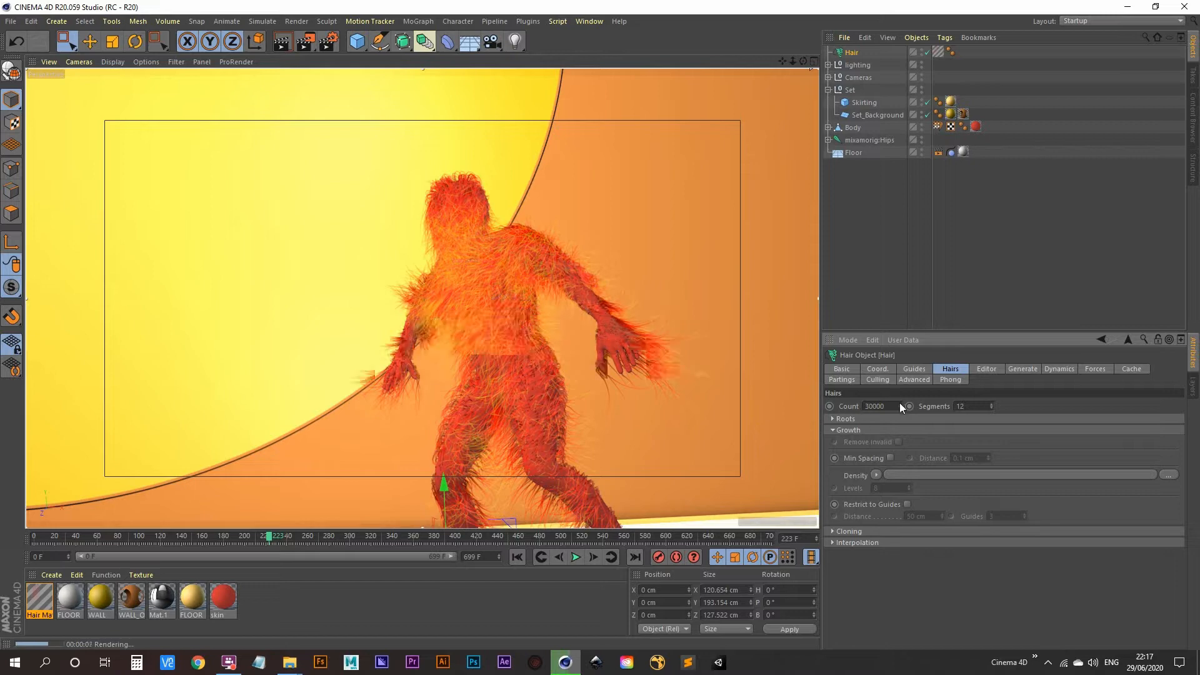
double_click(875, 406)
type("5000")
key("Return")
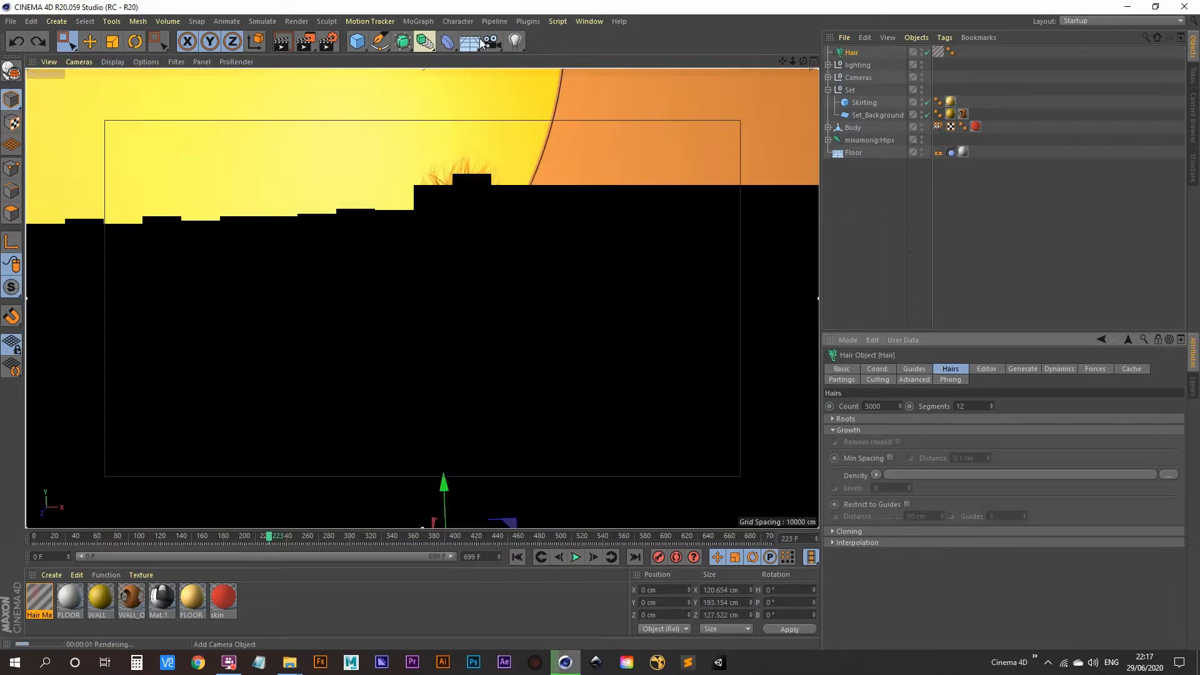
Delete the Hair object and the Hair Mat material
left_click(852, 54)
key("Delete")
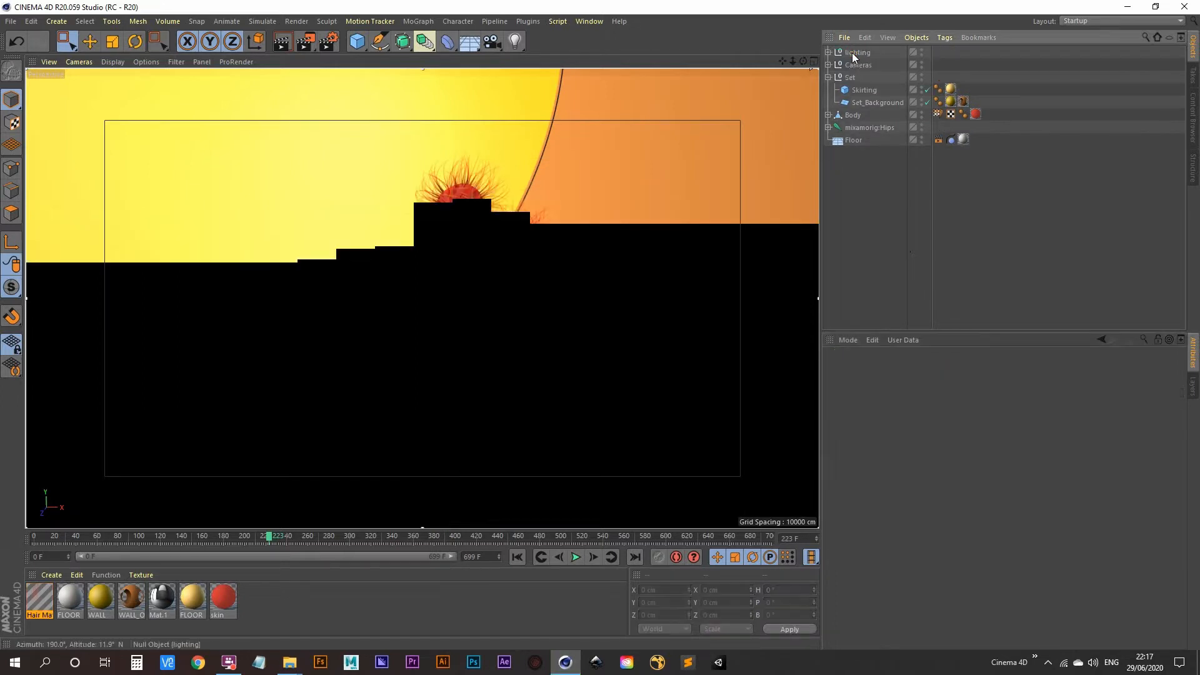
left_click(40, 594)
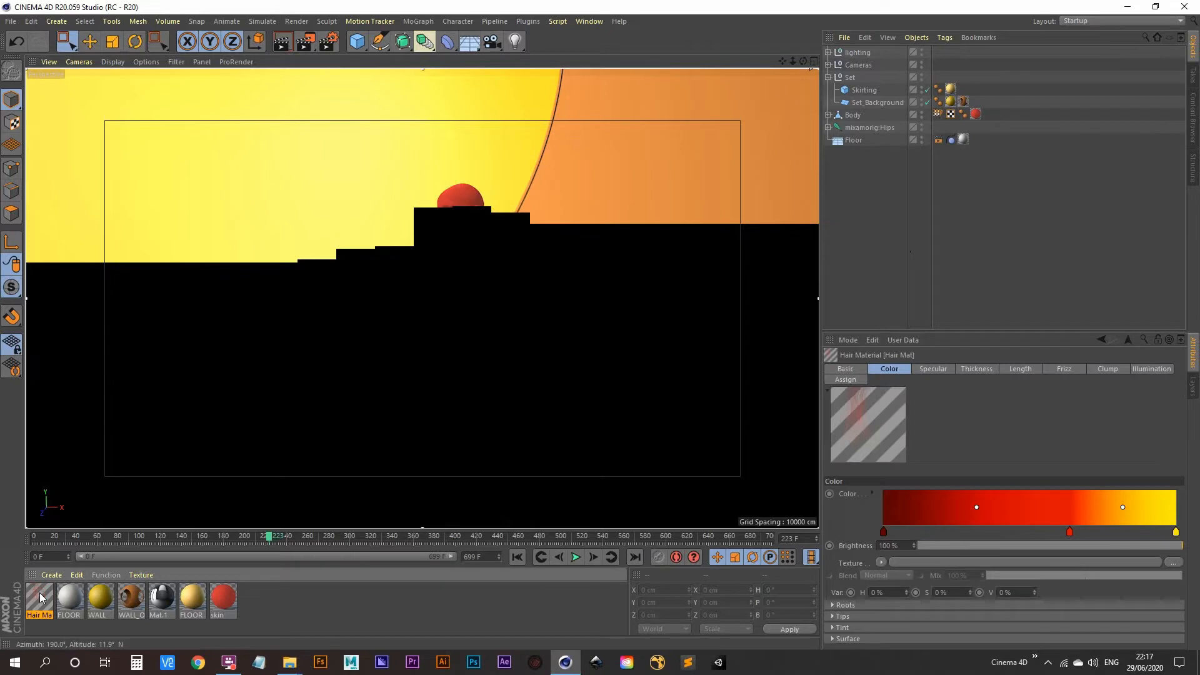
key("Delete")
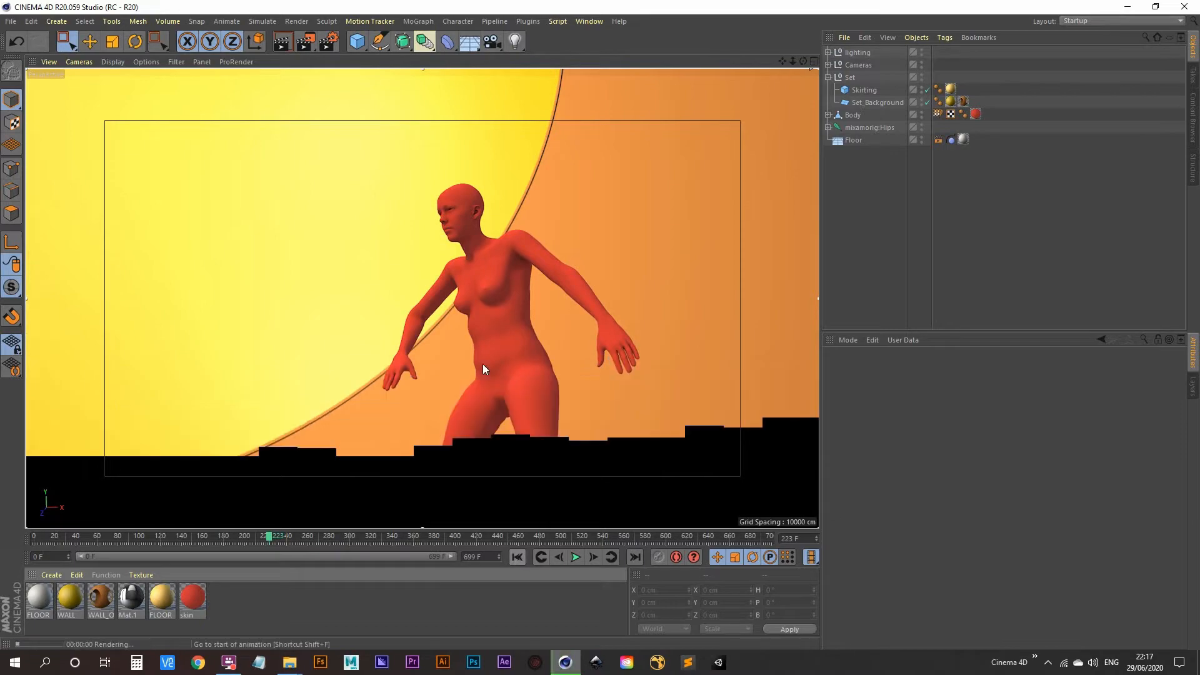
Play the bare character's animation, return to frame 0, and select the Body object
left_click(517, 557)
left_click(577, 557)
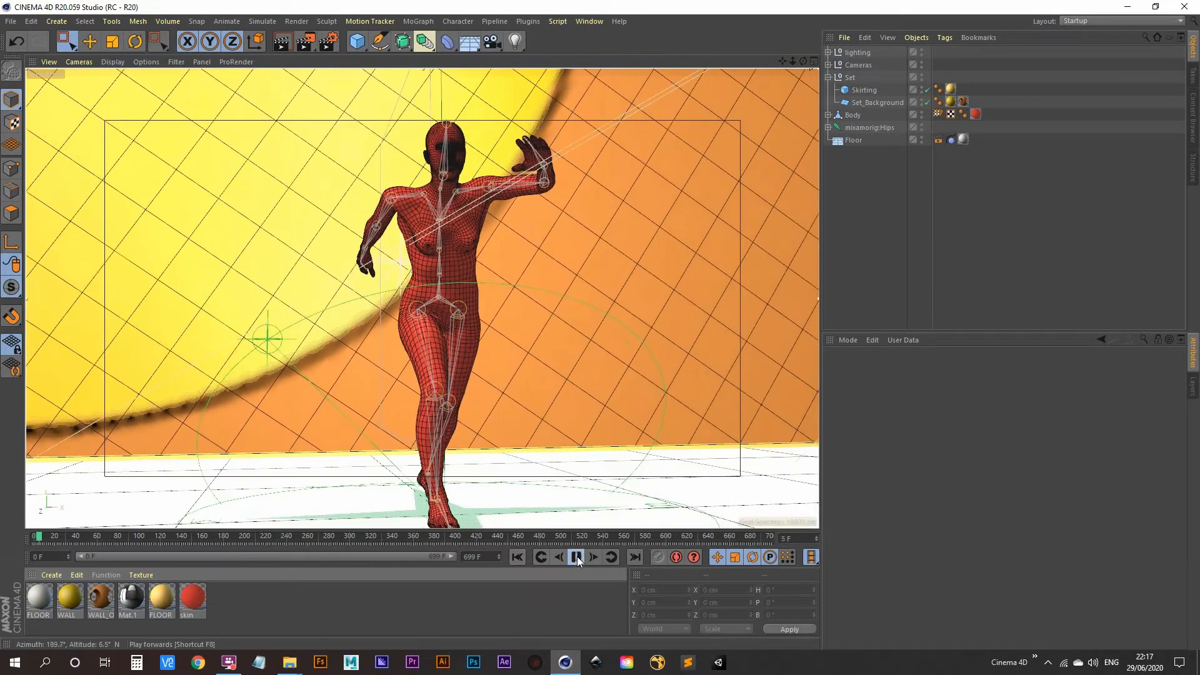
left_click(576, 557)
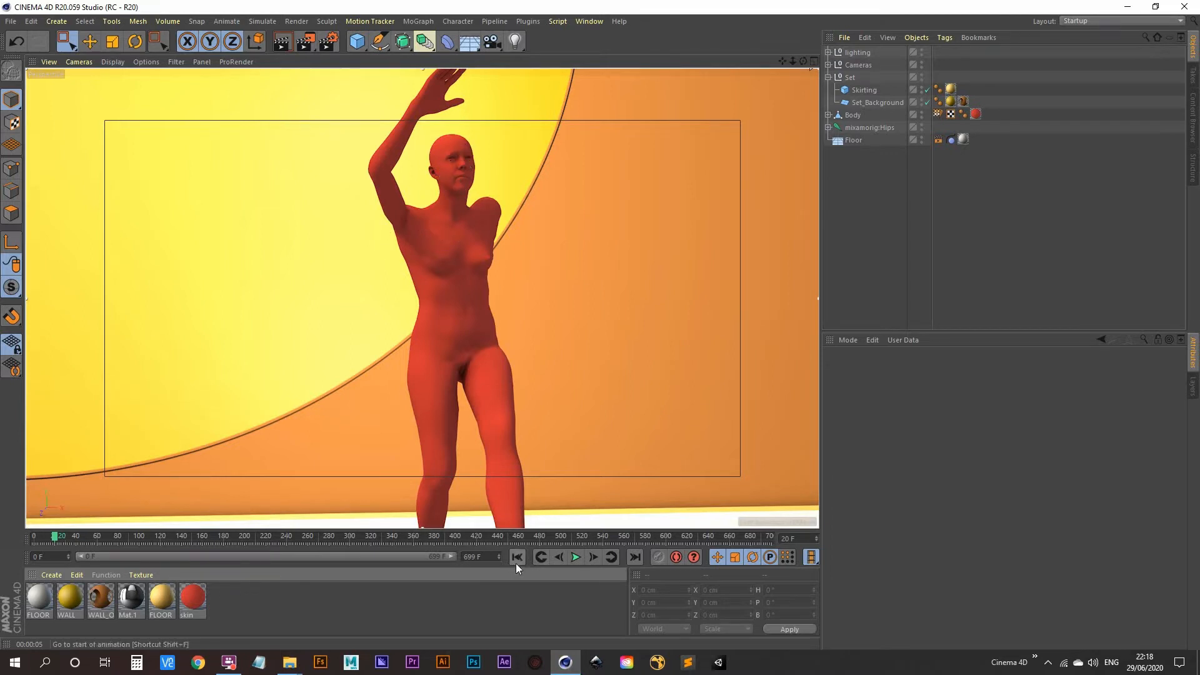
left_click_drag(304, 41, 387, 306)
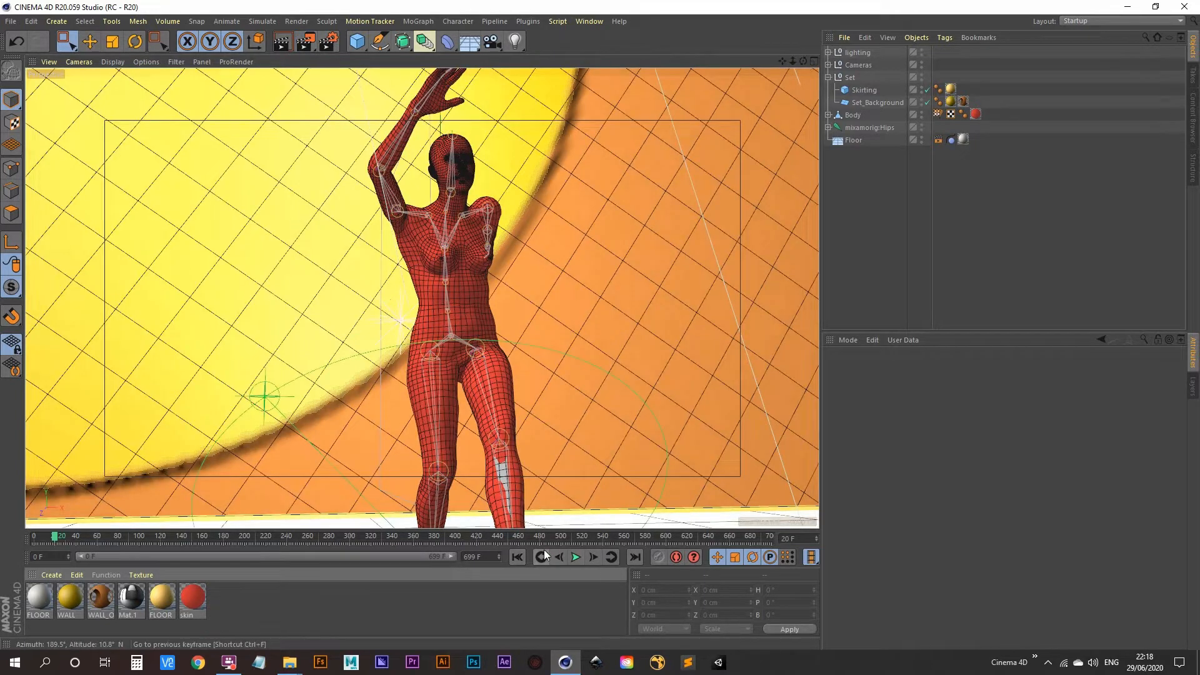
left_click(517, 556)
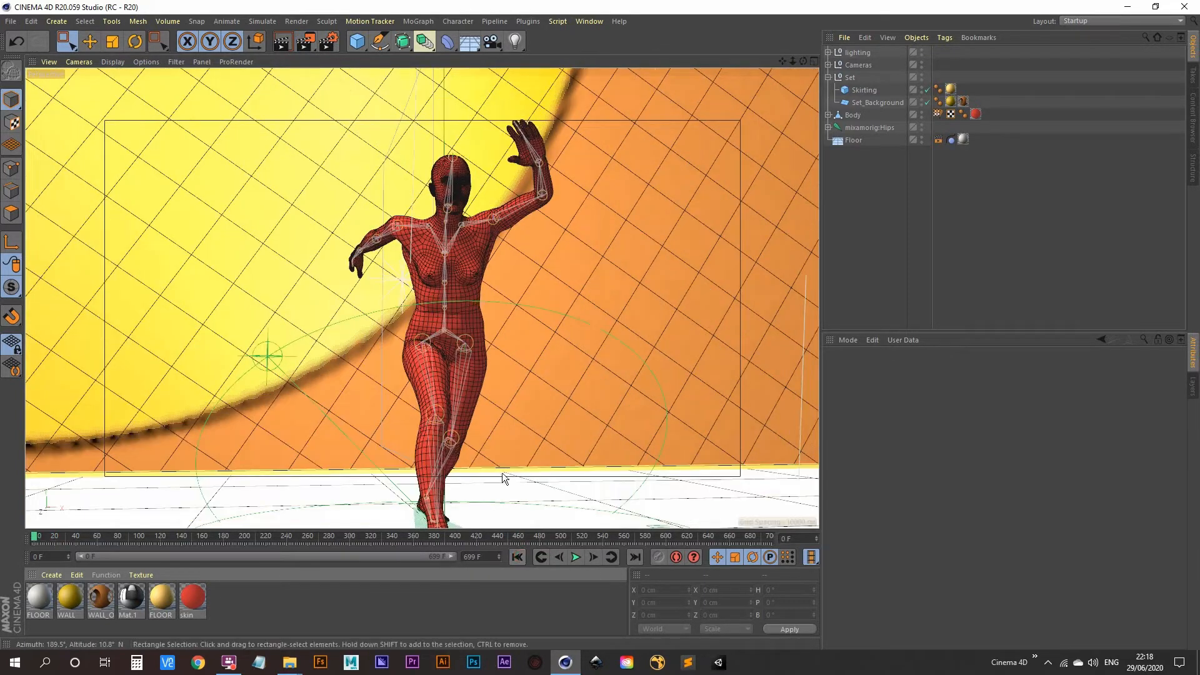
middle_click(473, 303)
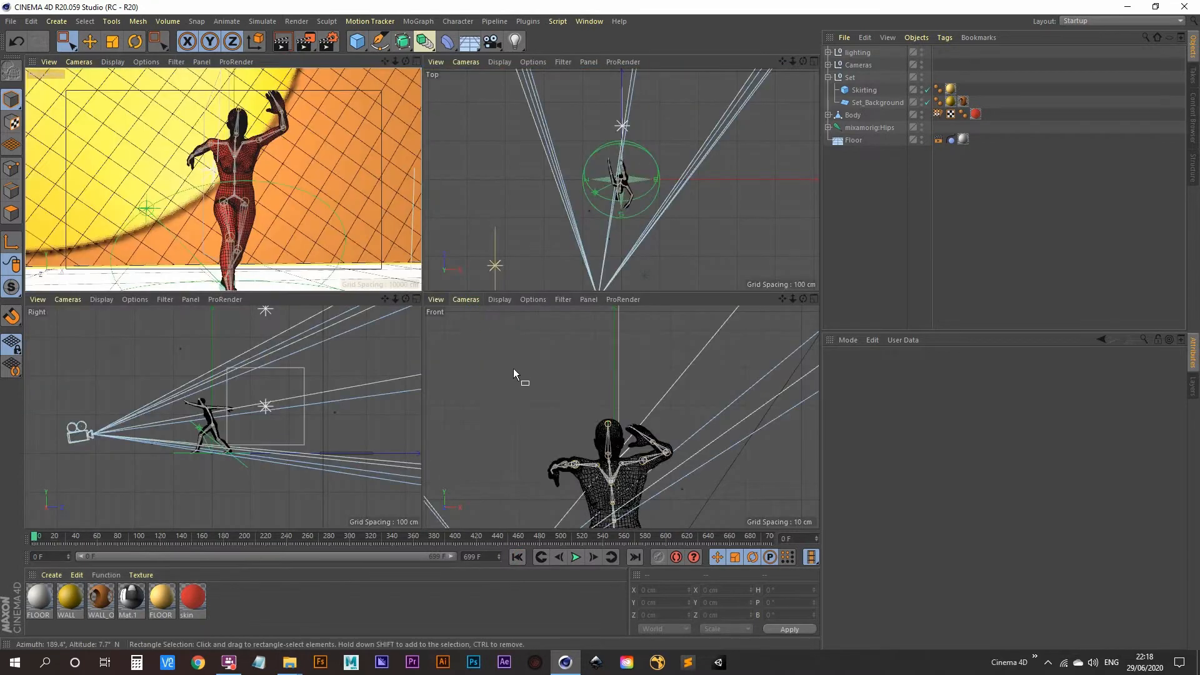
middle_click(280, 182)
left_click(857, 117)
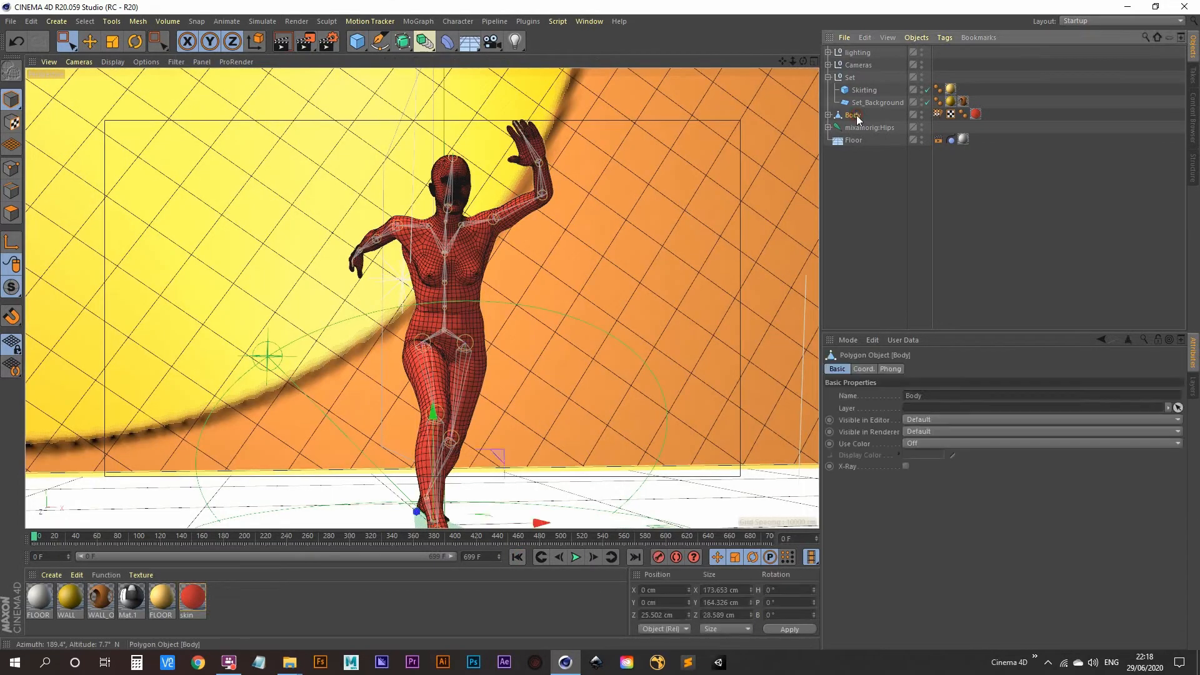
Switch Body to polygon mode, clear its selection, and enlarge the Front view on the figure
left_click(15, 219)
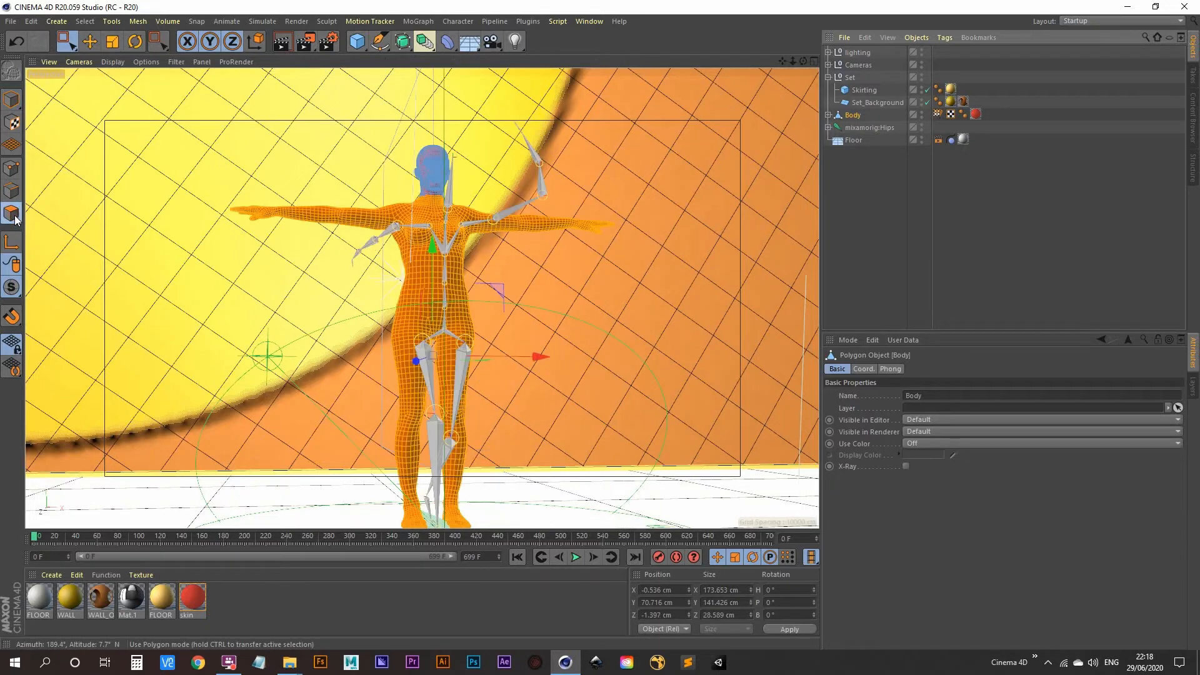
left_click(534, 284)
middle_click(575, 284)
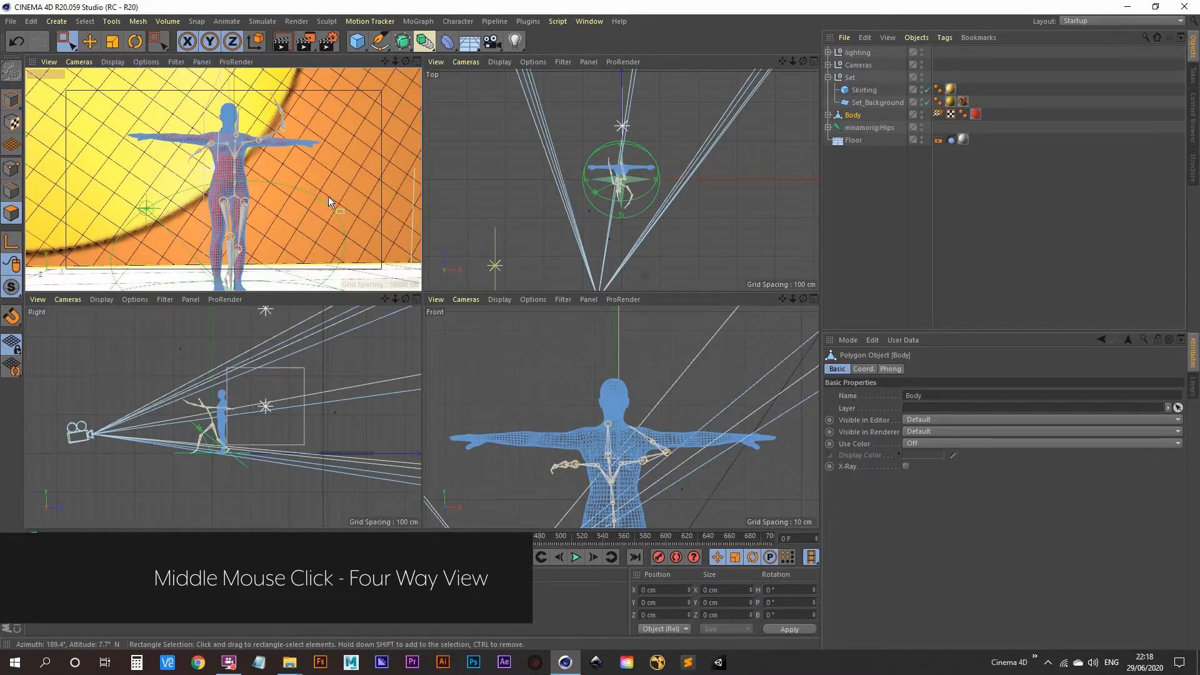
middle_click(524, 374)
scroll(568, 228, "down", 3)
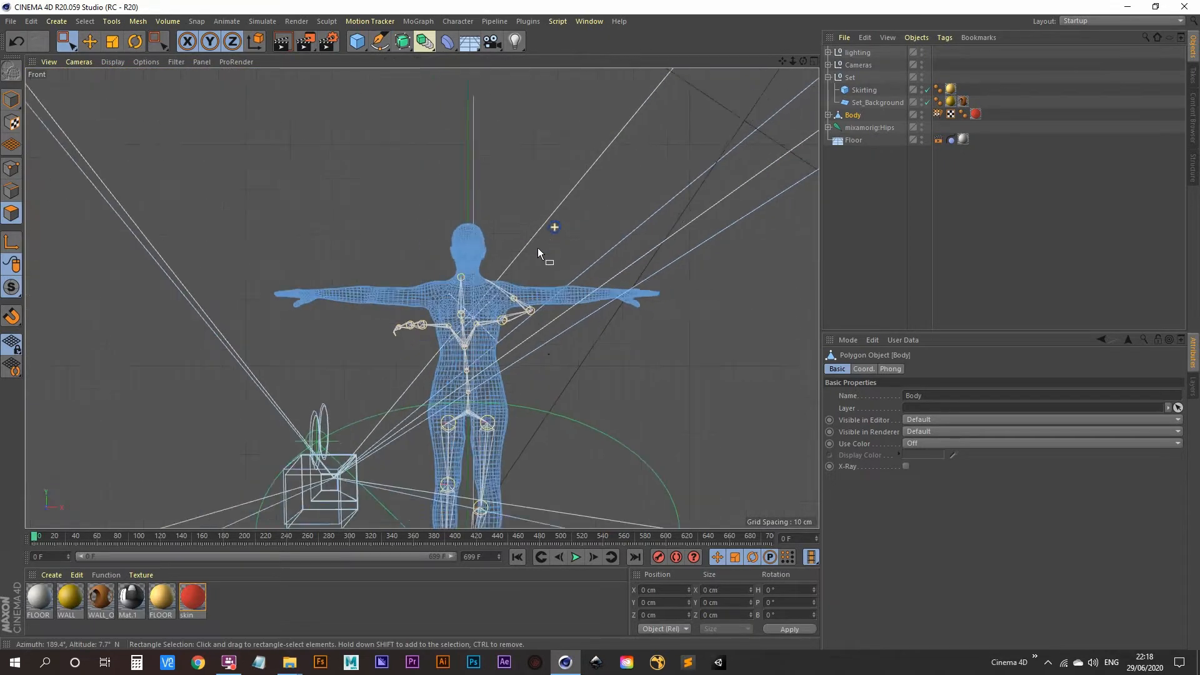
scroll(540, 246, "down", 3)
middle_click_drag(598, 344, 534, 313, "alt")
scroll(427, 241, "up", 5)
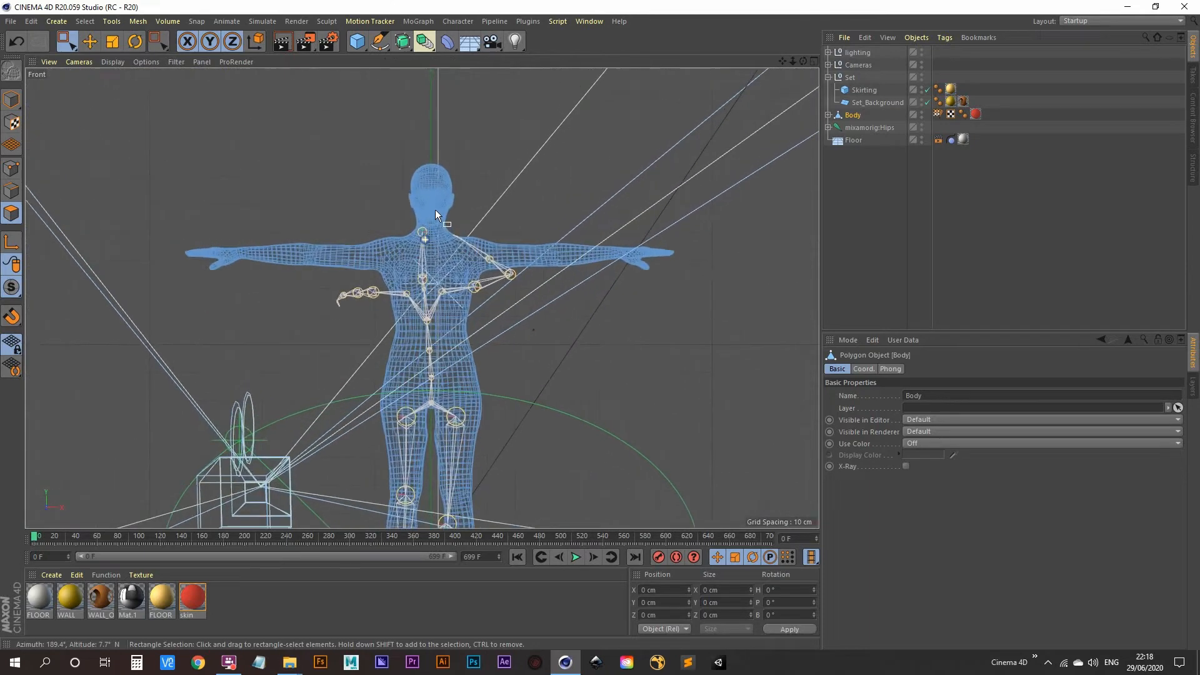
scroll(436, 213, "up", 1)
Switch to Rectangle Selection and box-select all of the body's polygons
left_click(67, 47)
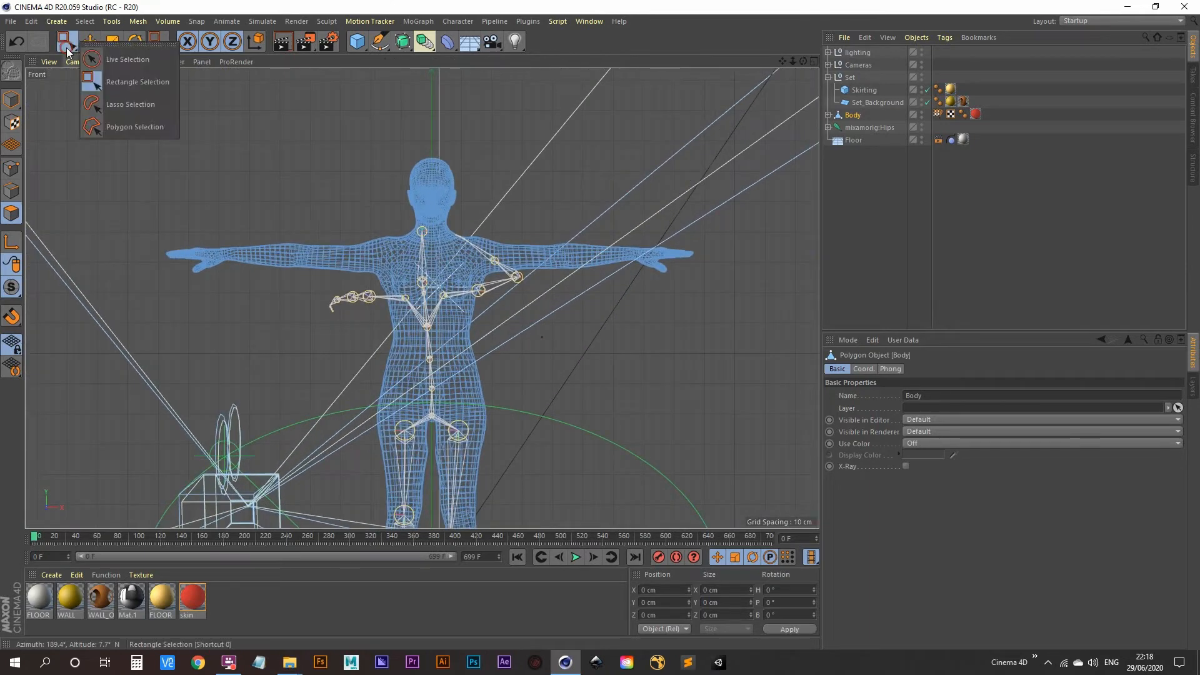
left_click(129, 82)
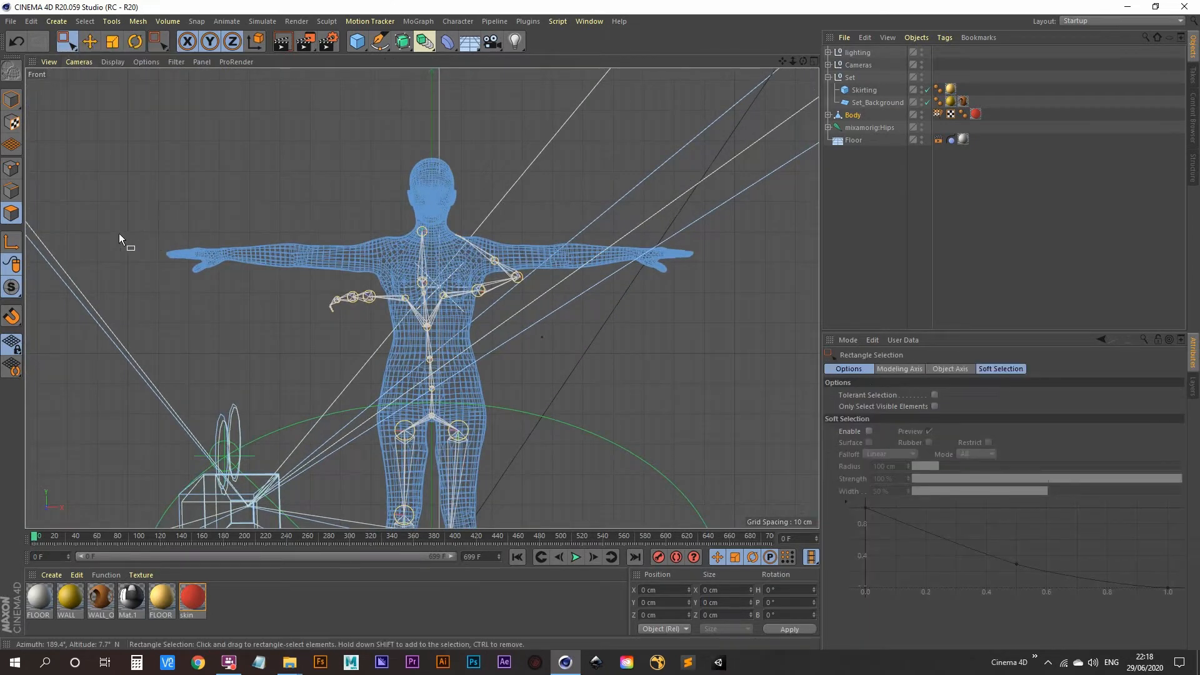
left_click_drag(114, 226, 709, 456)
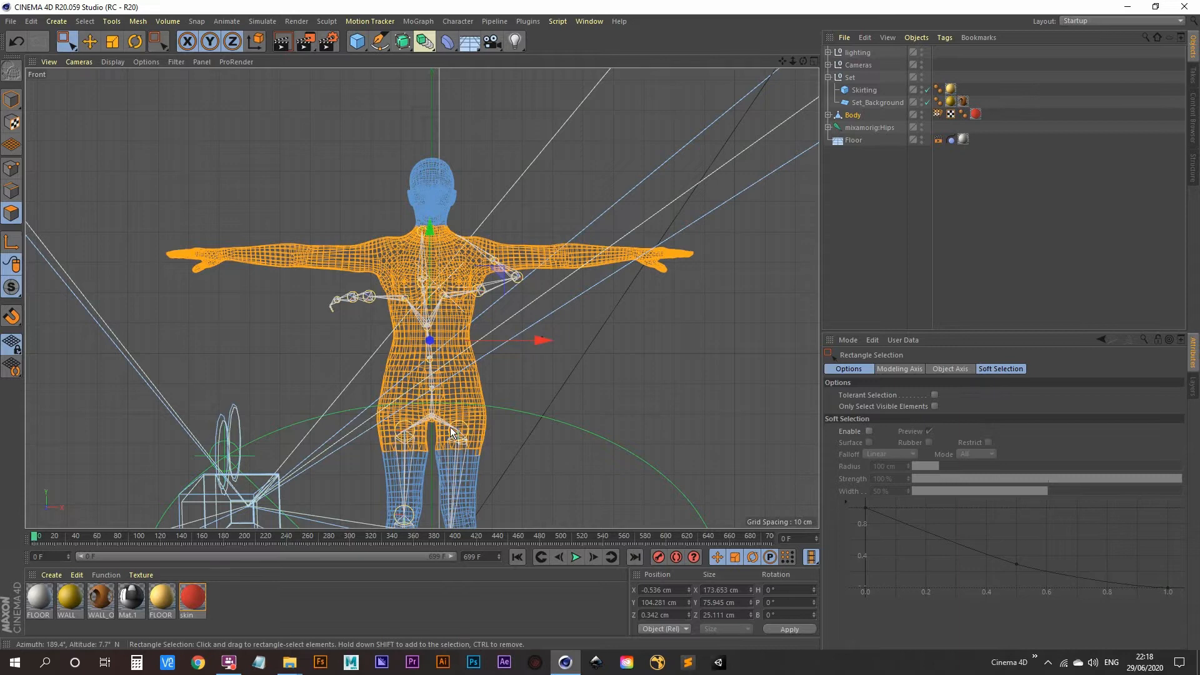
scroll(529, 355, "down", 5)
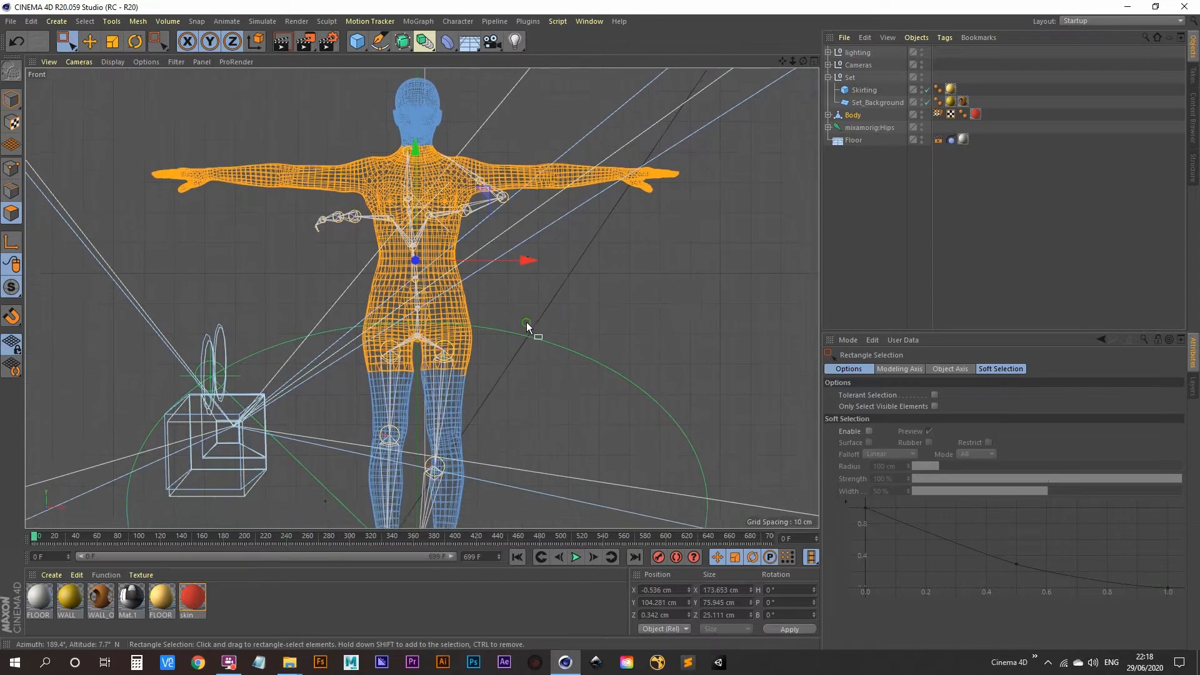
left_click(279, 287)
left_click_drag(253, 210, 640, 504)
Deselect the head polygons above the neck, then maximize the Perspective view
scroll(595, 304, "up", 3)
scroll(561, 312, "up", 5)
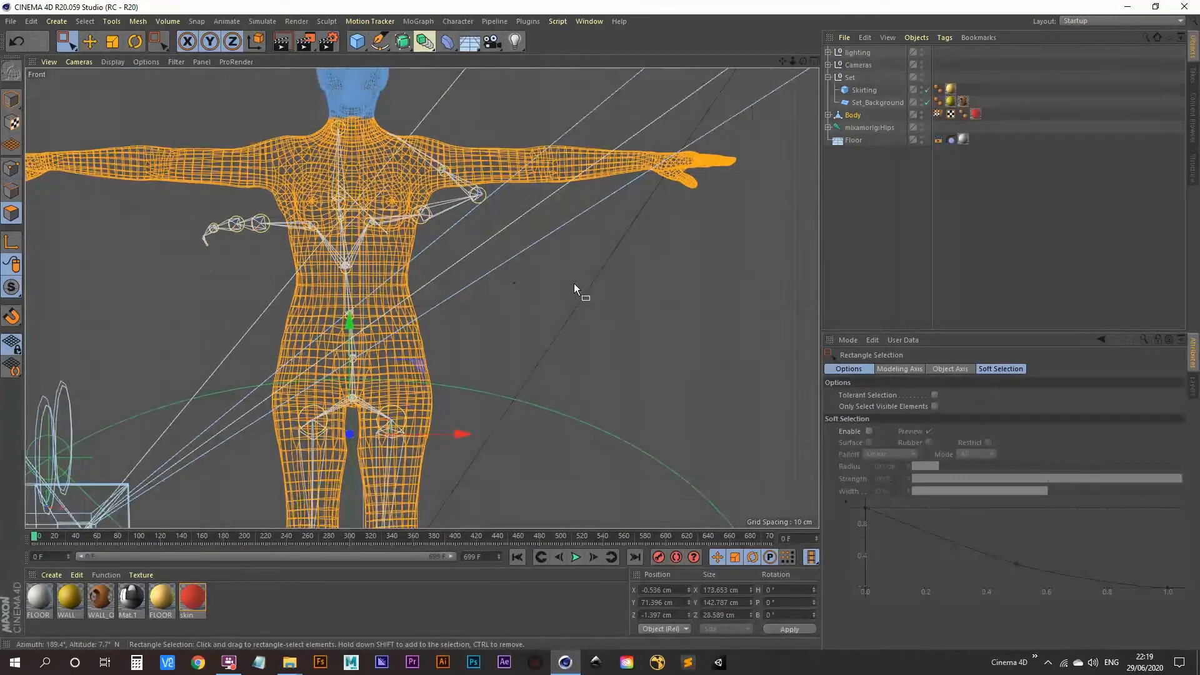
middle_click_drag(574, 285, 601, 393, "alt")
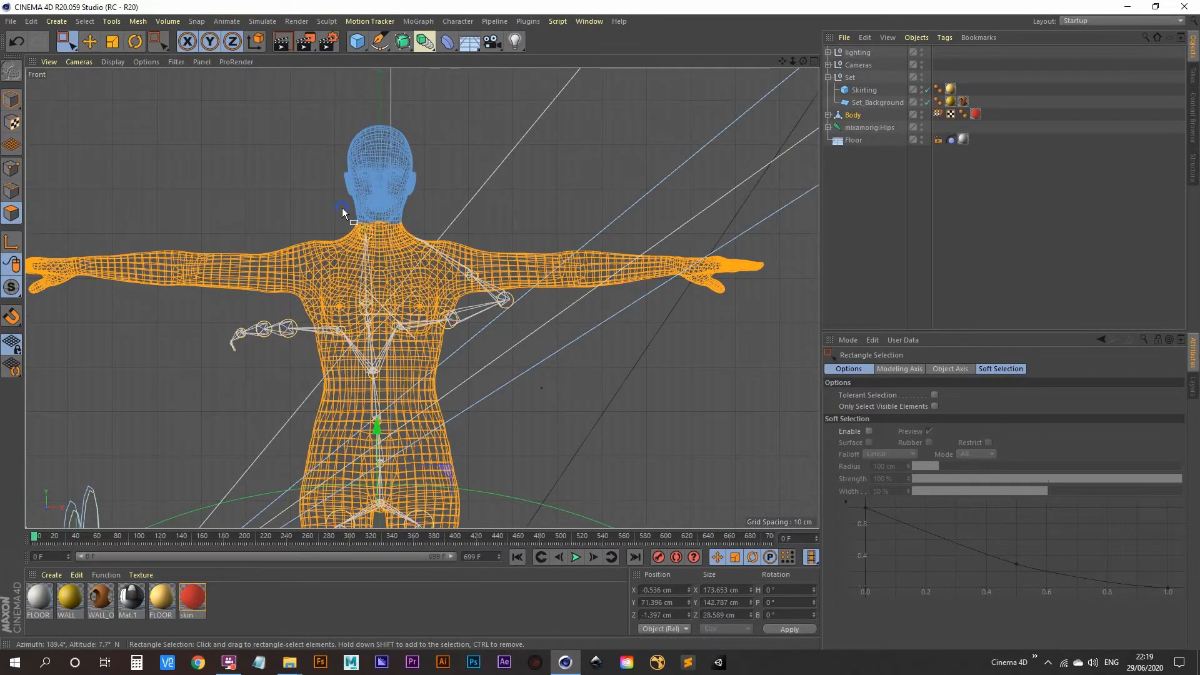
scroll(327, 230, "up", 2)
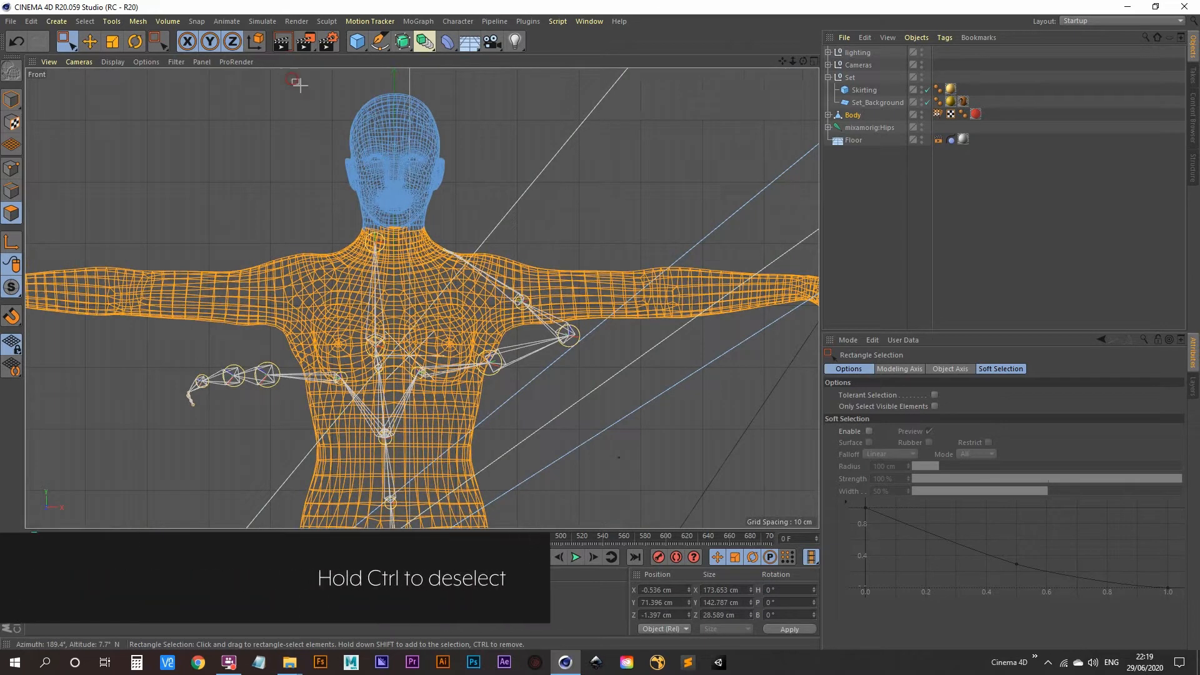
left_click_drag(292, 79, 497, 234)
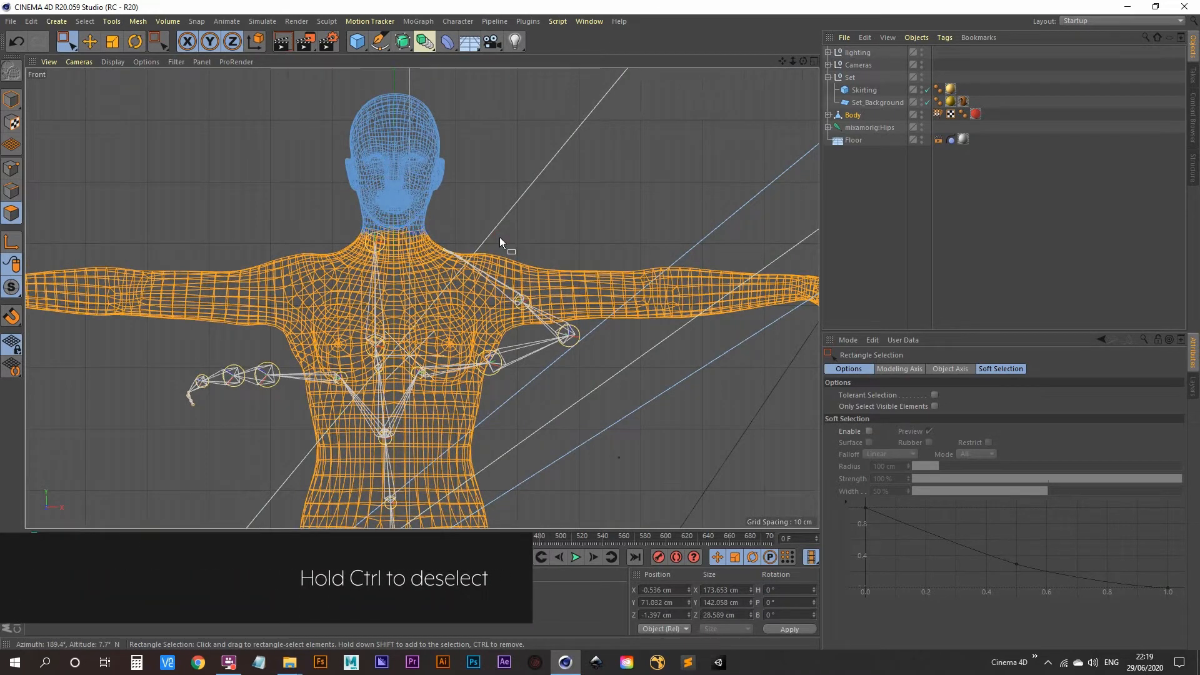
left_click_drag(261, 85, 527, 238, "ctrl")
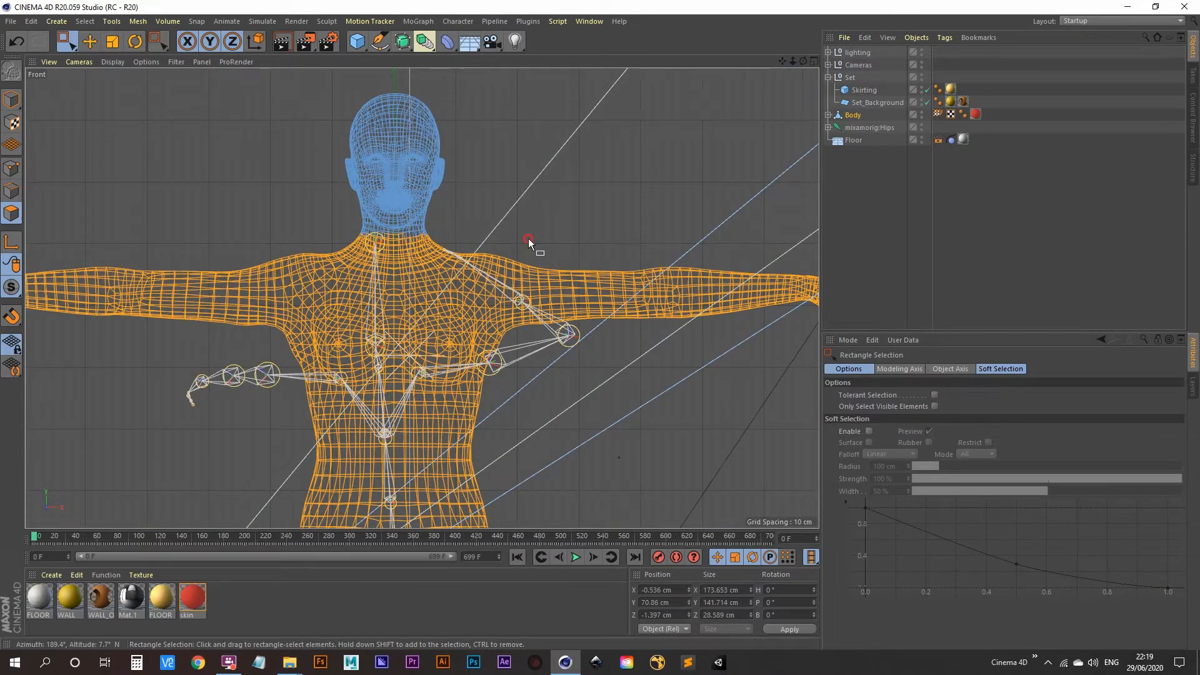
scroll(463, 206, "down", 5)
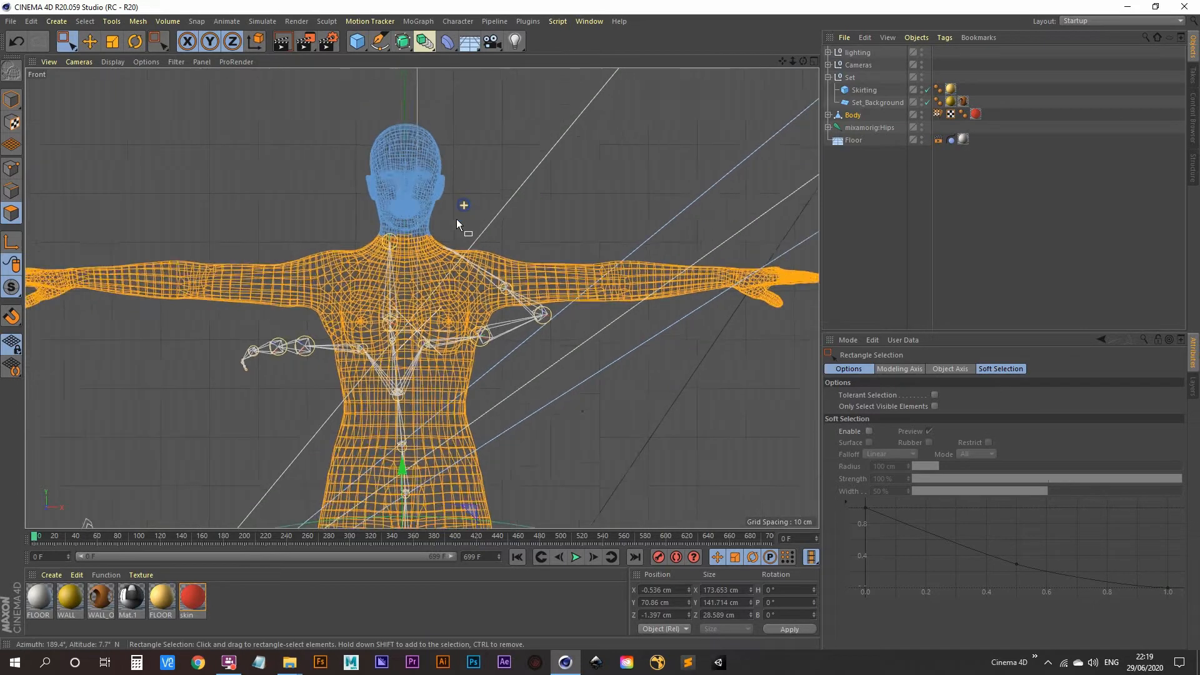
scroll(436, 243, "down", 3)
middle_click(601, 278)
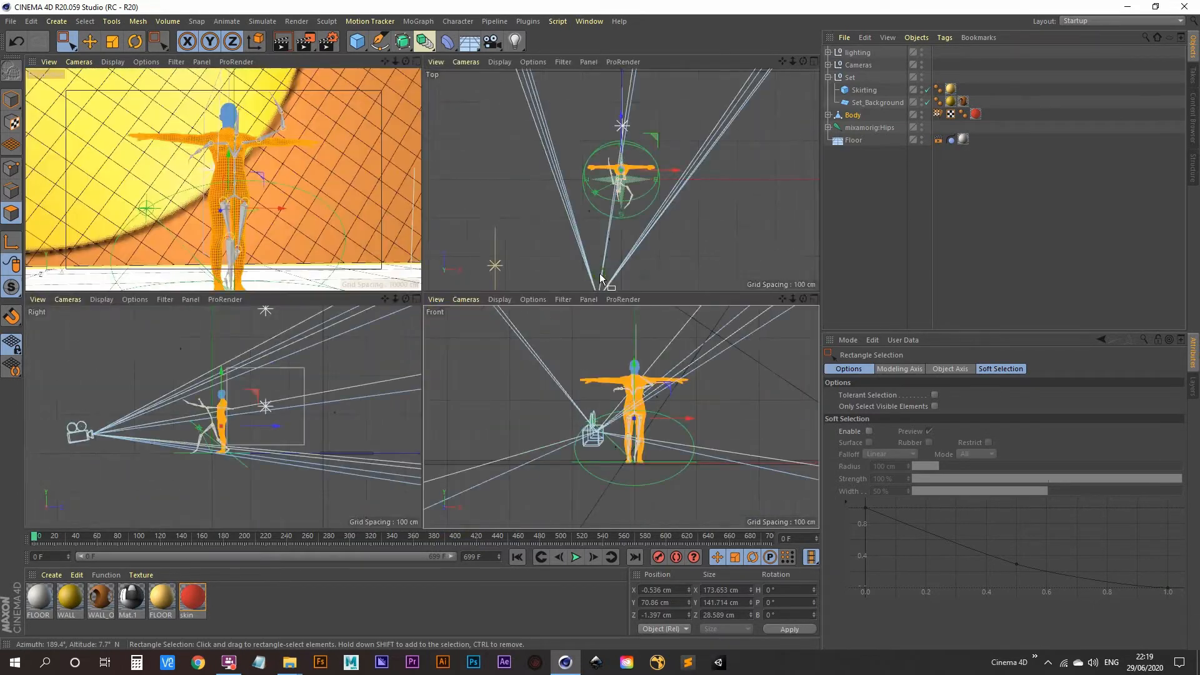
middle_click(283, 197)
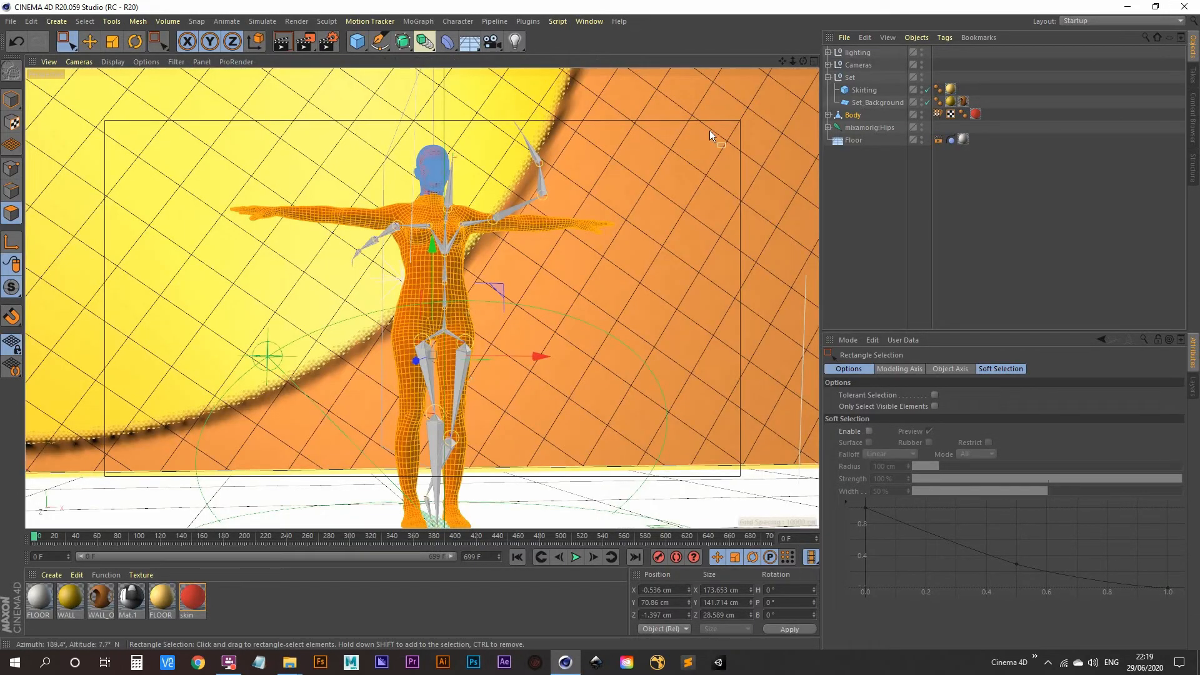
Store the neck-down polygons as a Polygon Selection tag via Select > Set Selection, then reselect Body
left_click(85, 21)
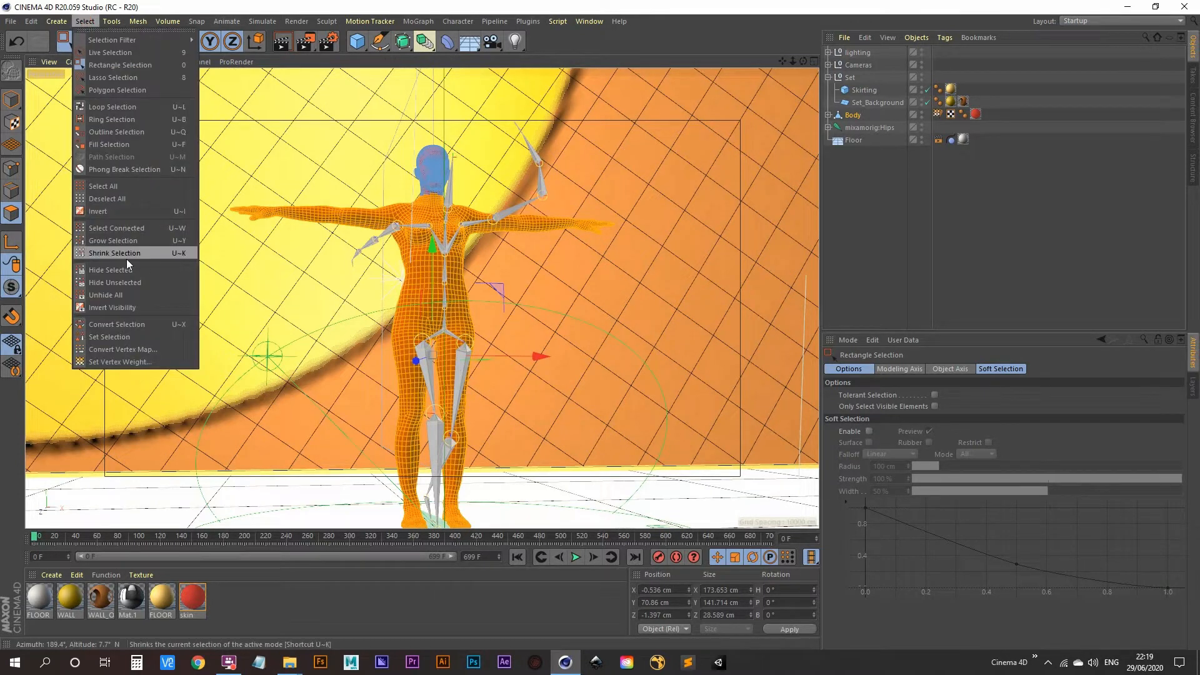
left_click(132, 336)
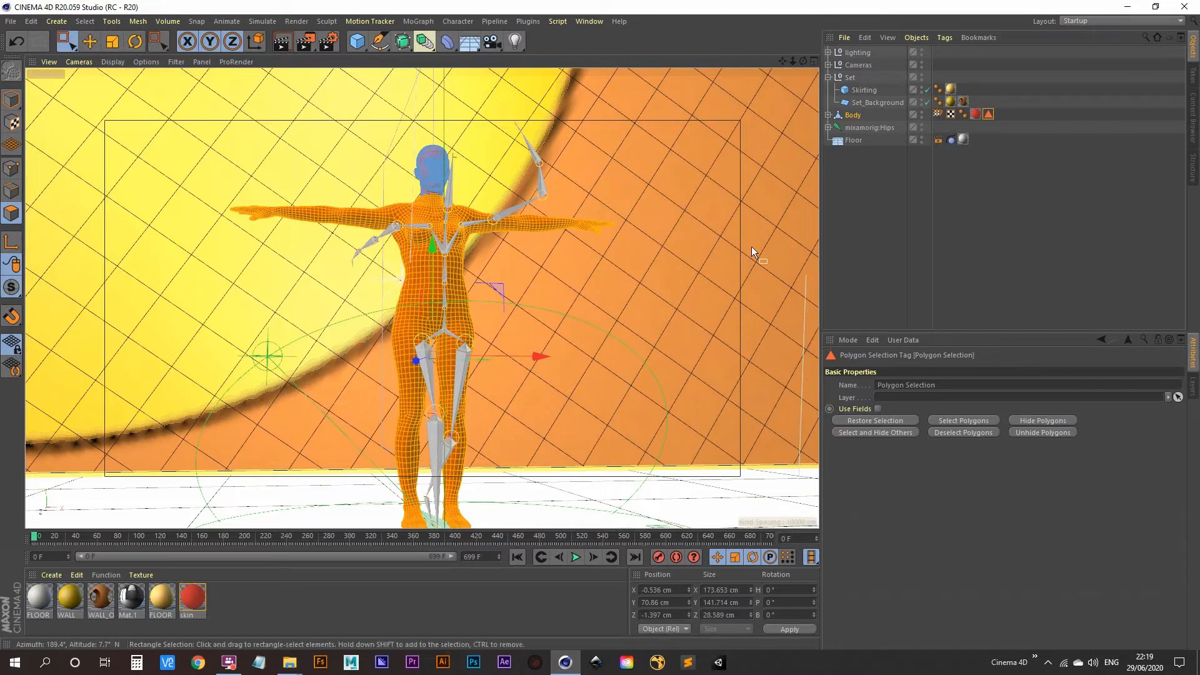
left_click(854, 116)
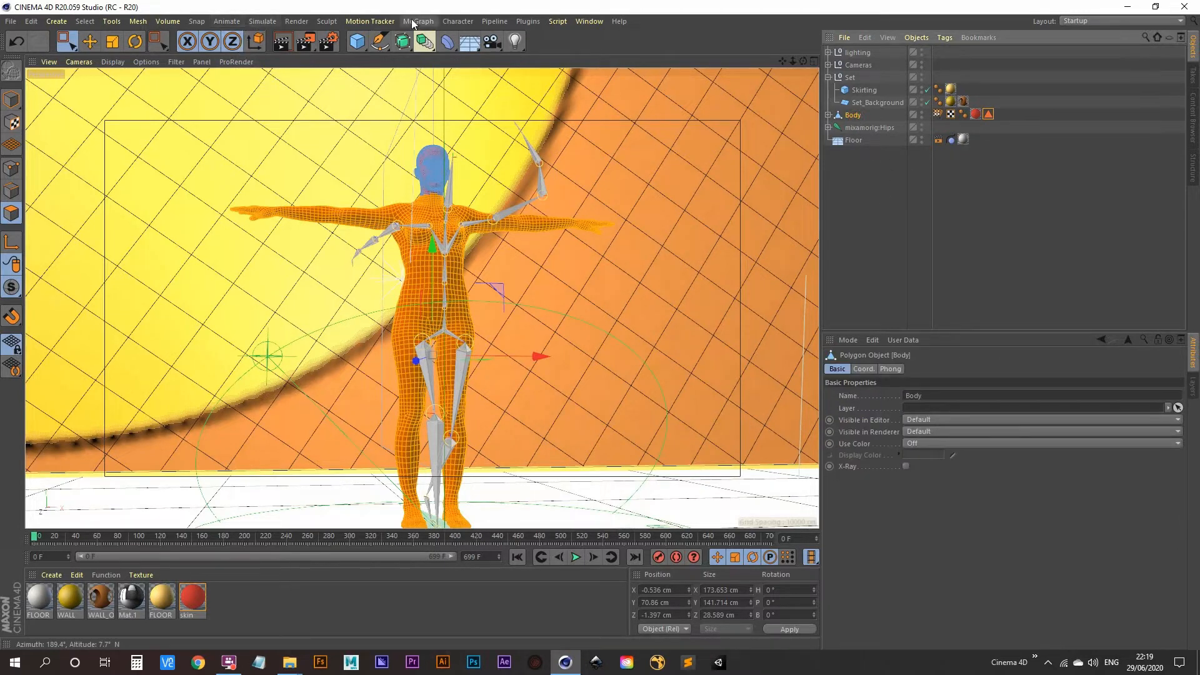
left_click(263, 22)
mouse_move(282, 98)
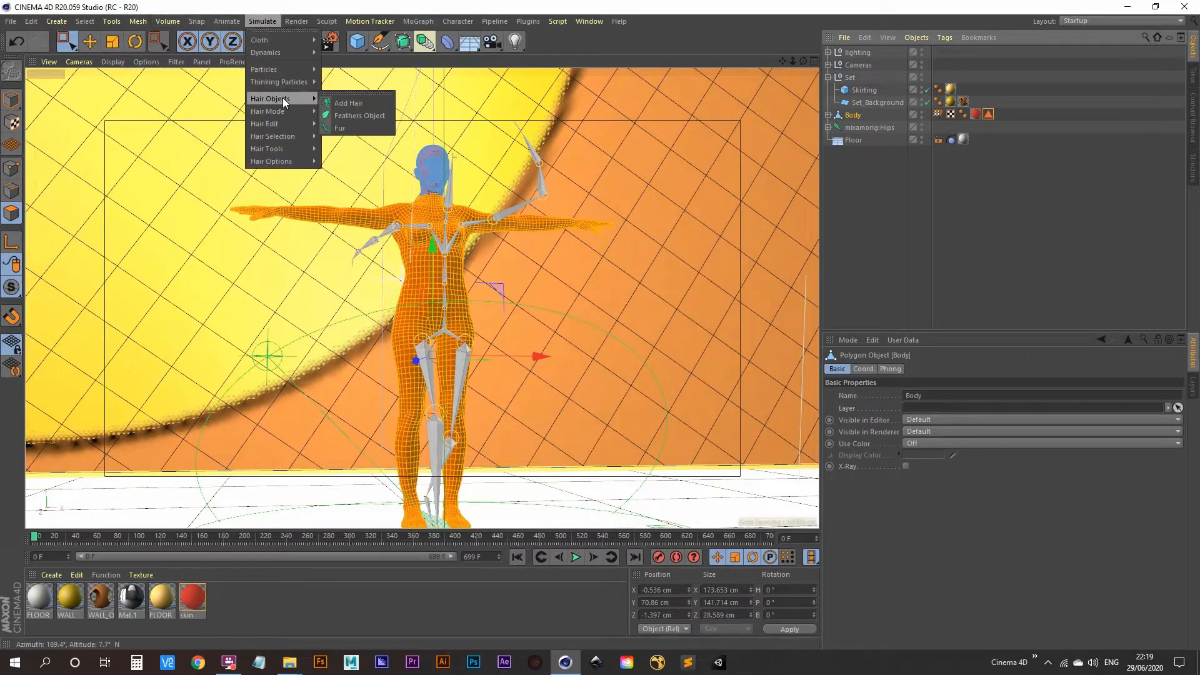
Add Hair to the Body, shorten guide Length to 5 cm, and play the animation
left_click(357, 103)
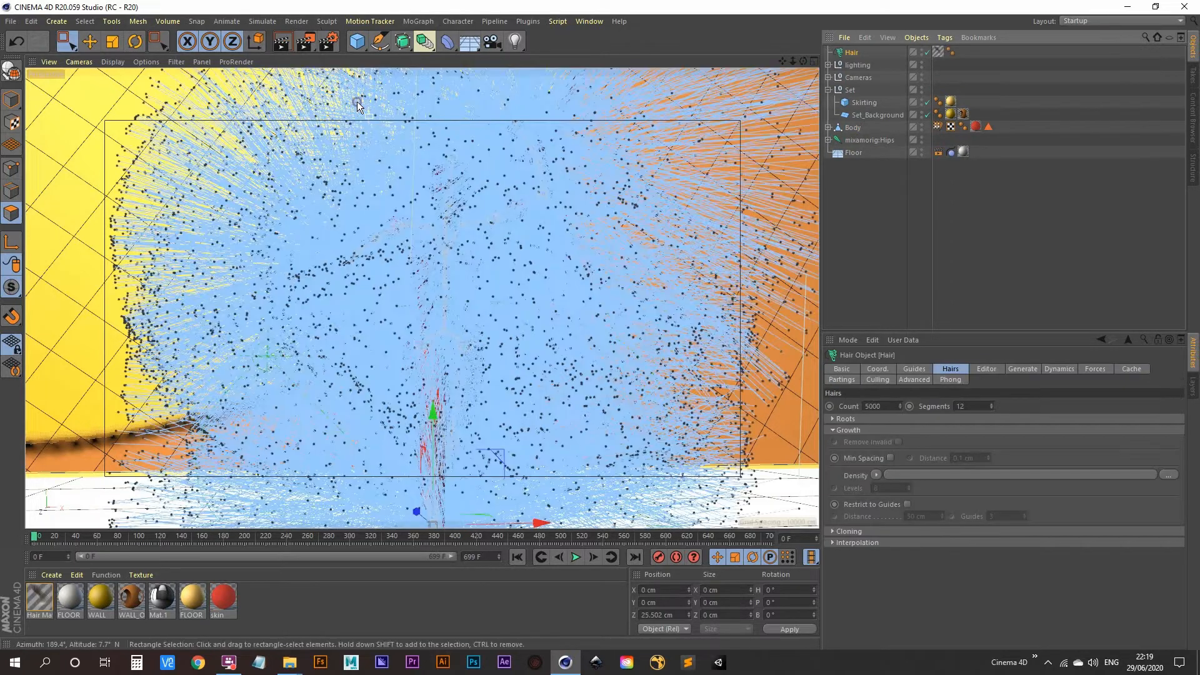
left_click(921, 368)
left_click_drag(909, 444, 909, 507)
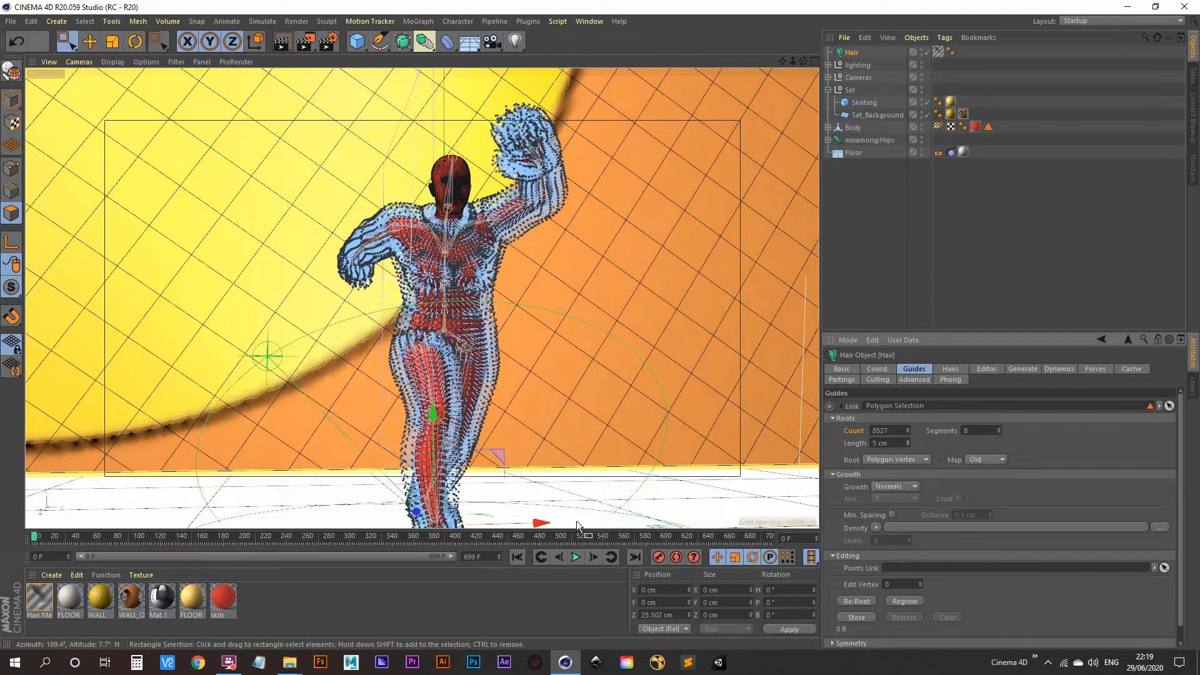
left_click(575, 557)
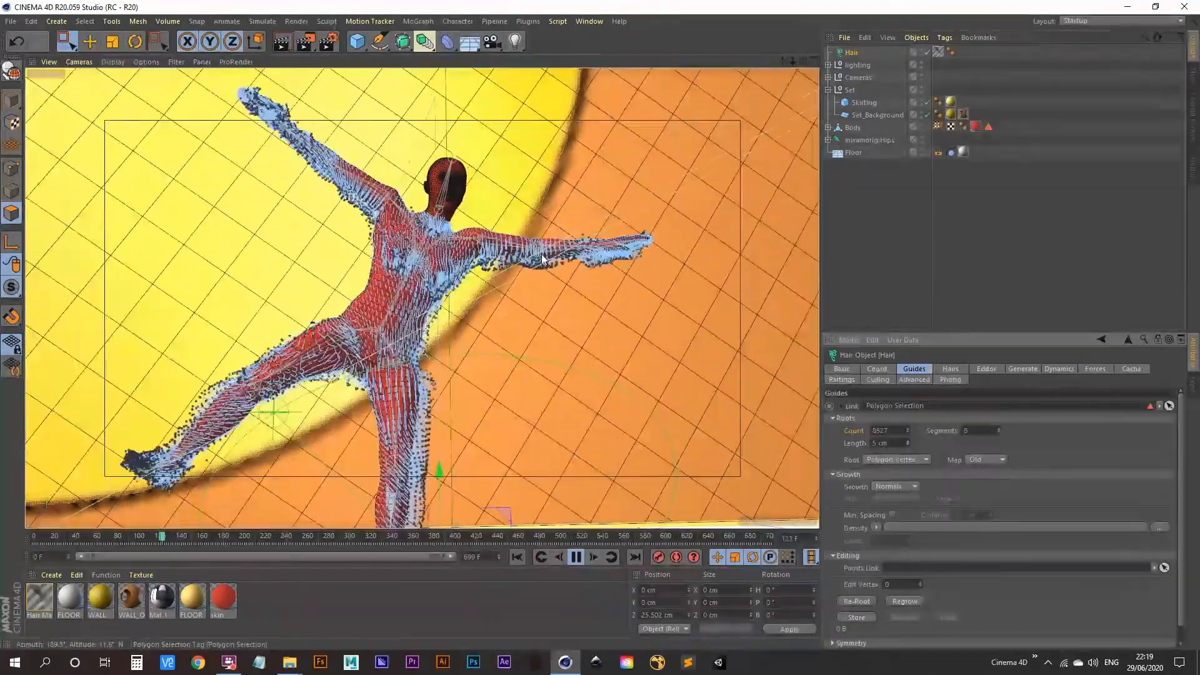
Stop playback, select the Body in polygon mode, and zoom the front view onto it
left_click(576, 557)
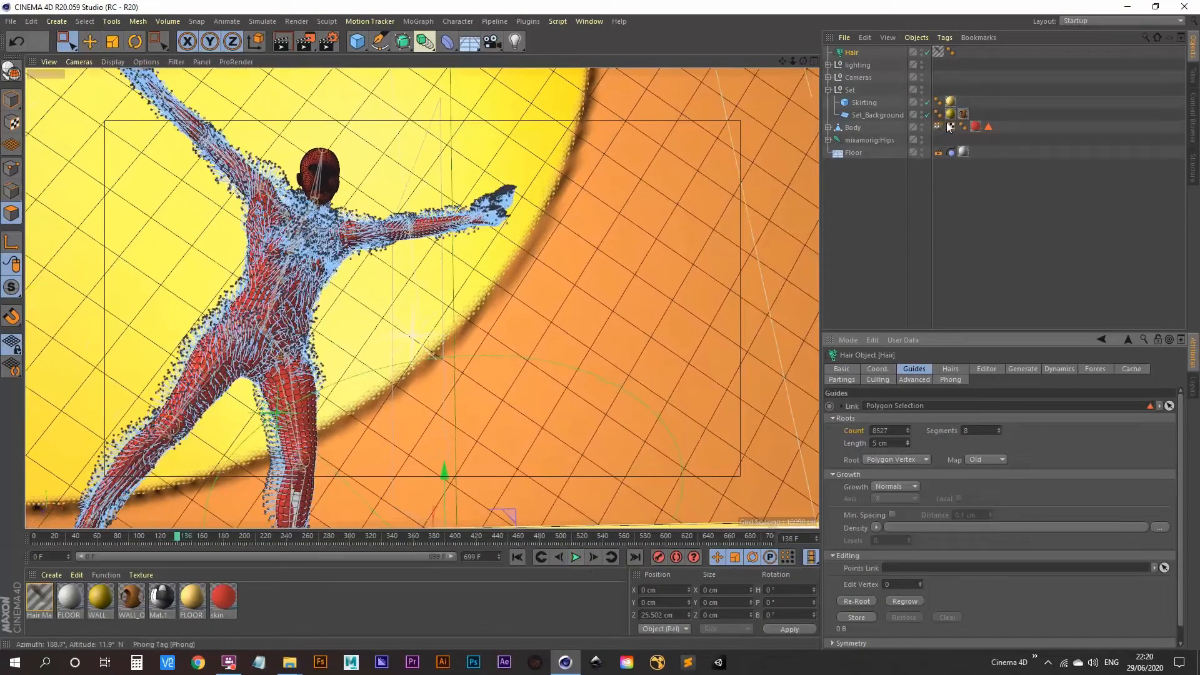
left_click(988, 127)
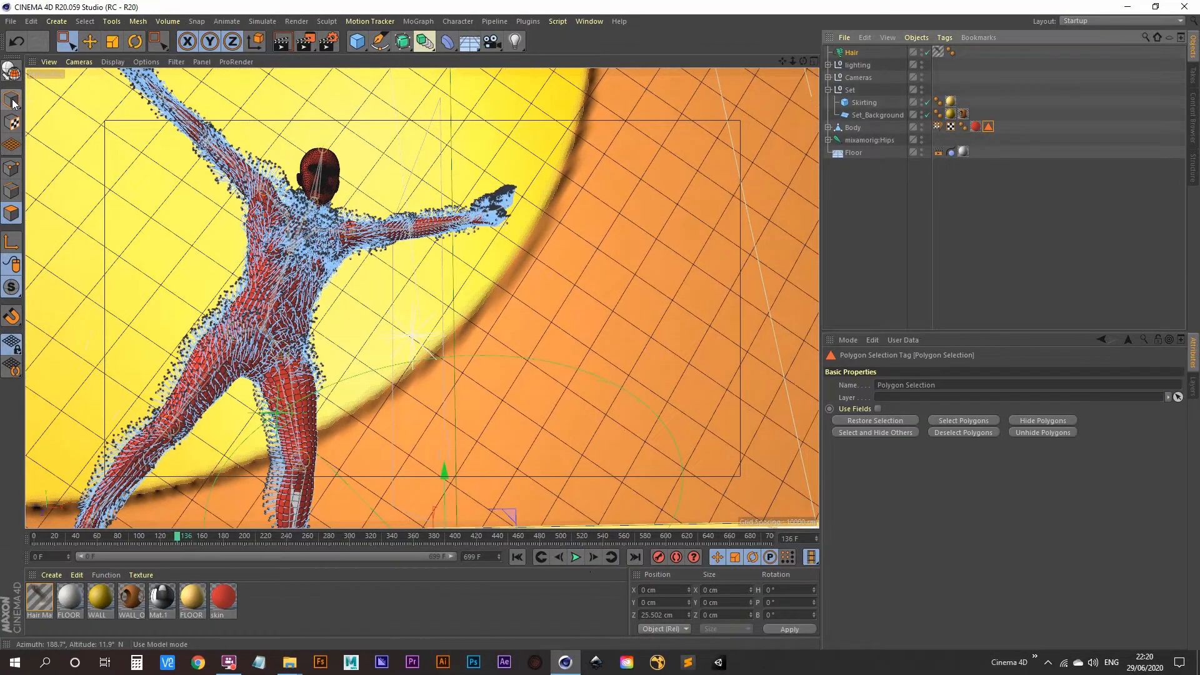
left_click(12, 101)
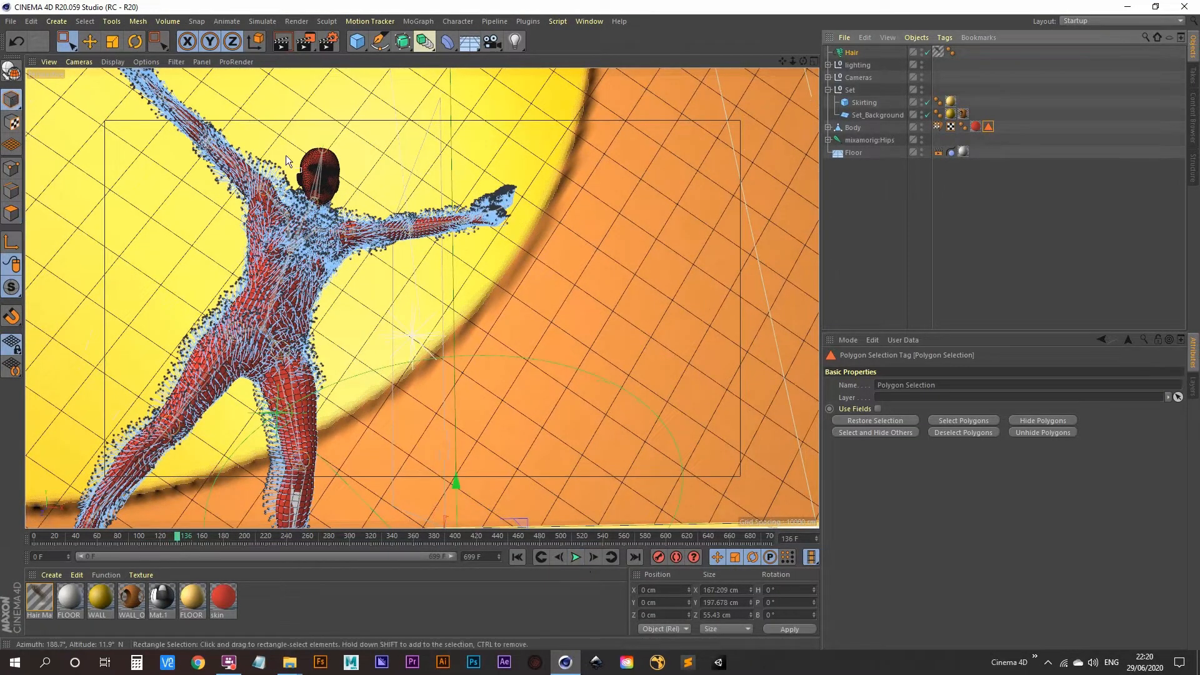
left_click(11, 214)
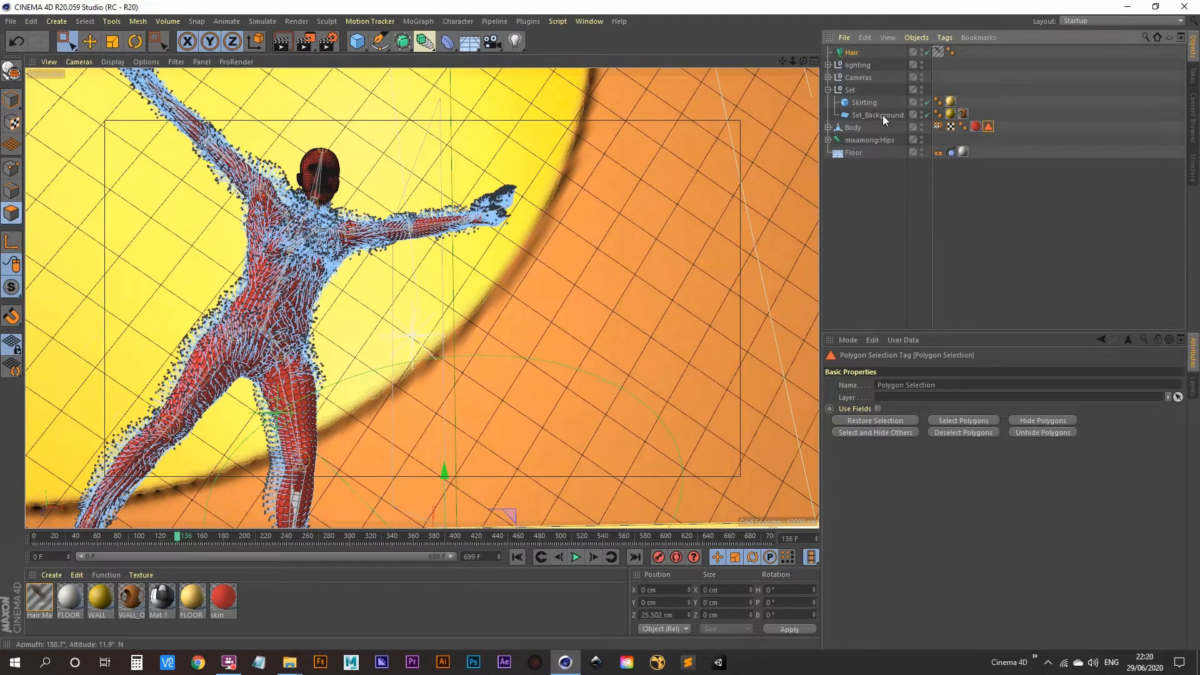
left_click(858, 129)
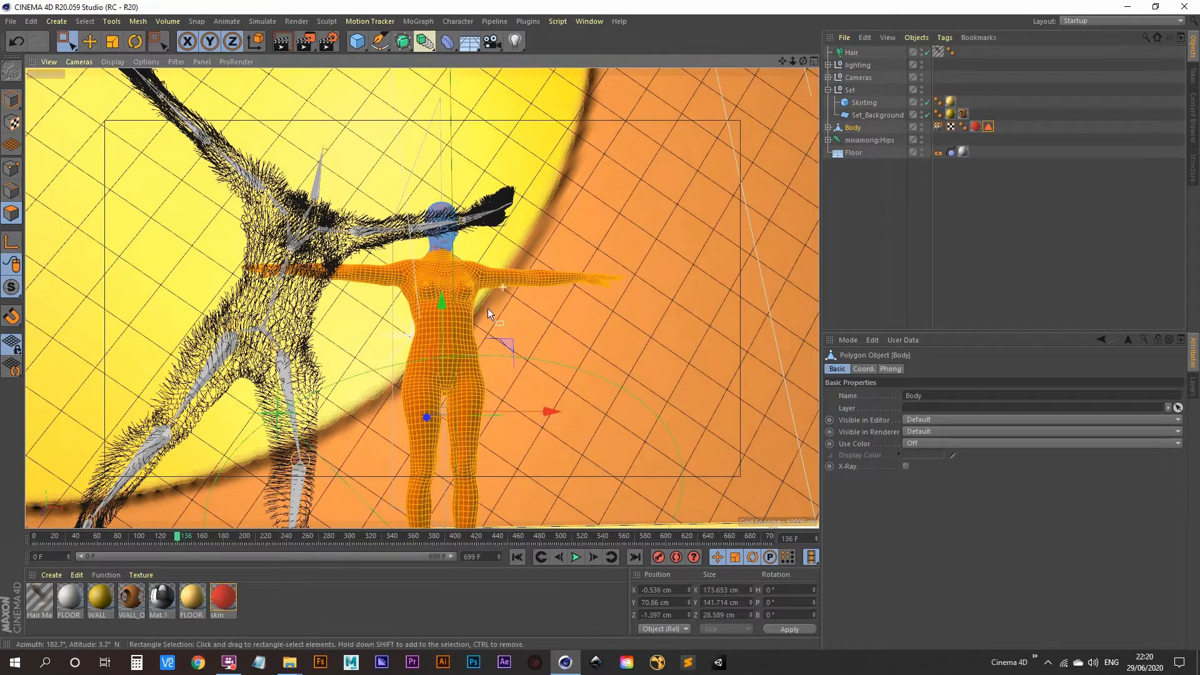
key("F5")
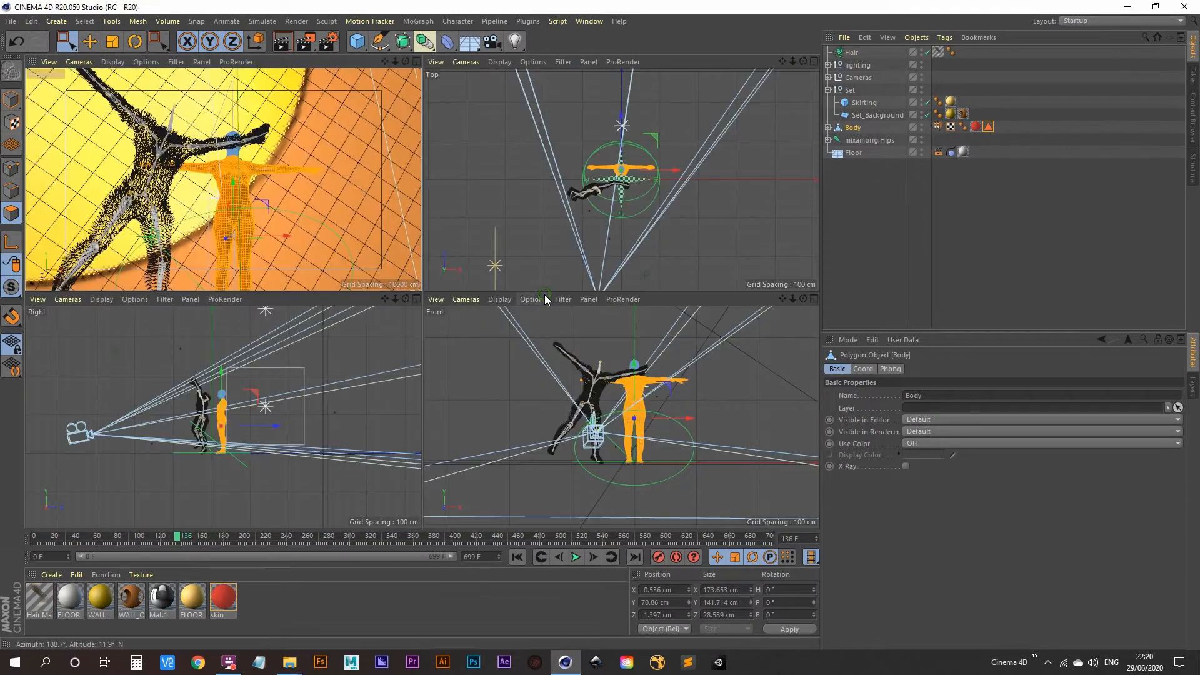
middle_click(534, 379)
right_click_drag(452, 261, 471, 235, "alt")
middle_click_drag(471, 235, 464, 277, "alt")
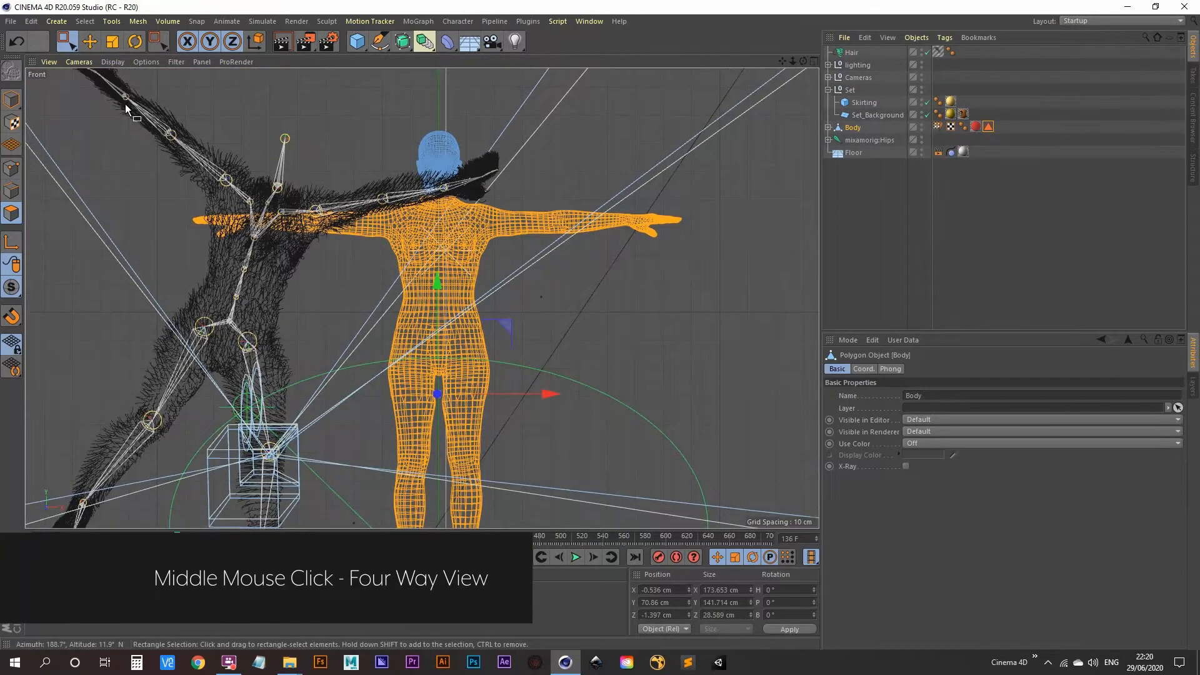
Remove the arm polygons and store the new selection in the Body's Polygon Selection tag
left_click(988, 127)
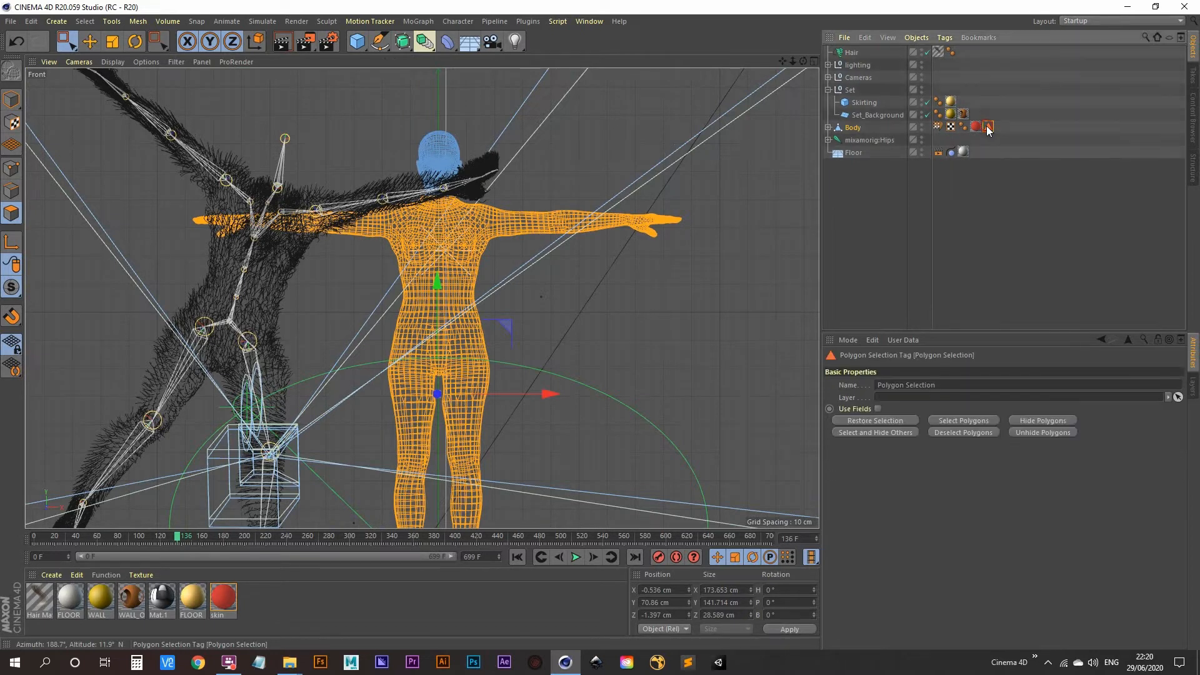
left_click(887, 420)
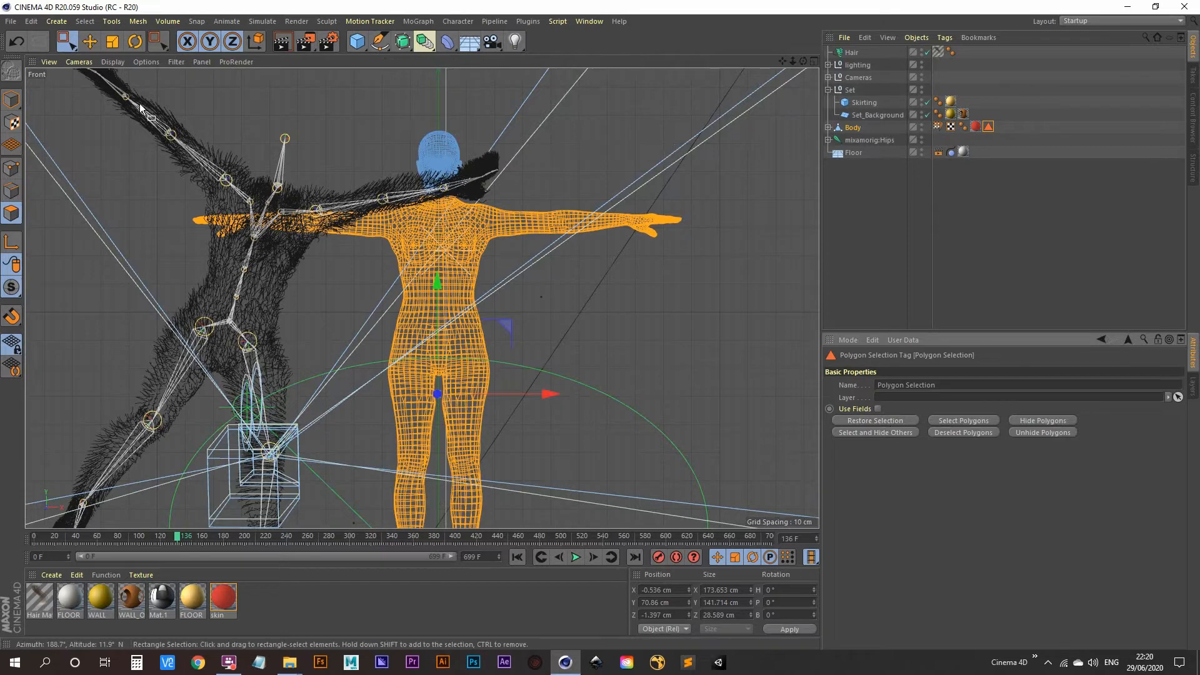
left_click_drag(97, 109, 318, 299)
left_click_drag(792, 142, 556, 341)
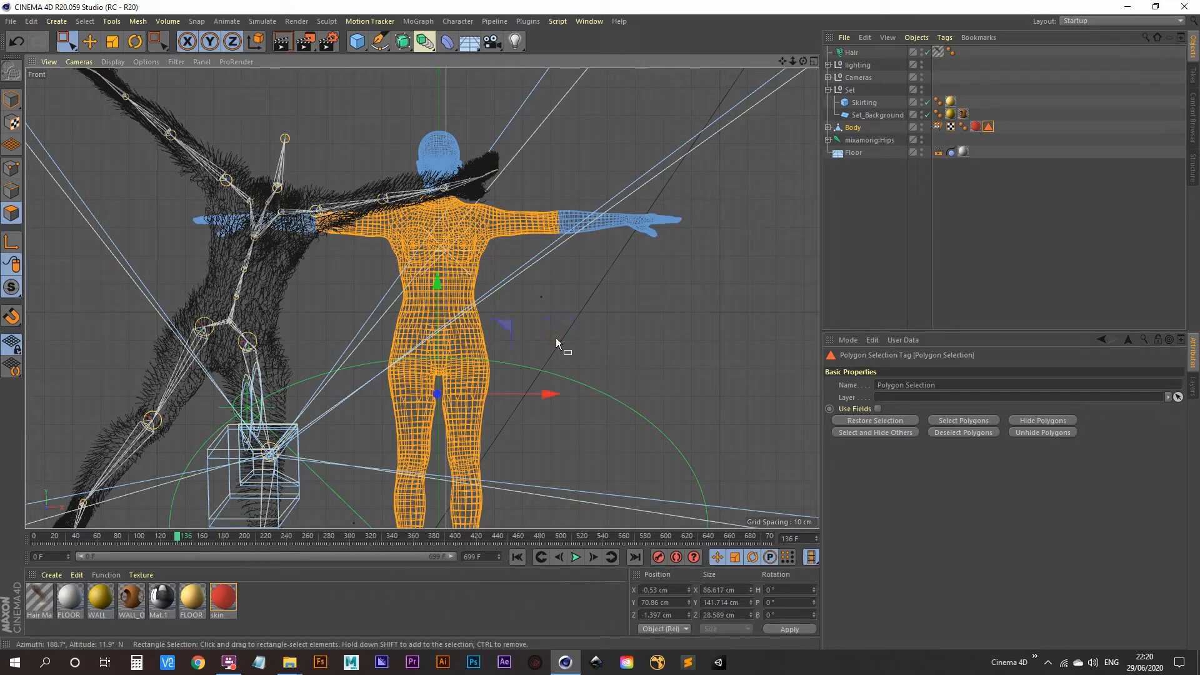
left_click(85, 21)
left_click(112, 338)
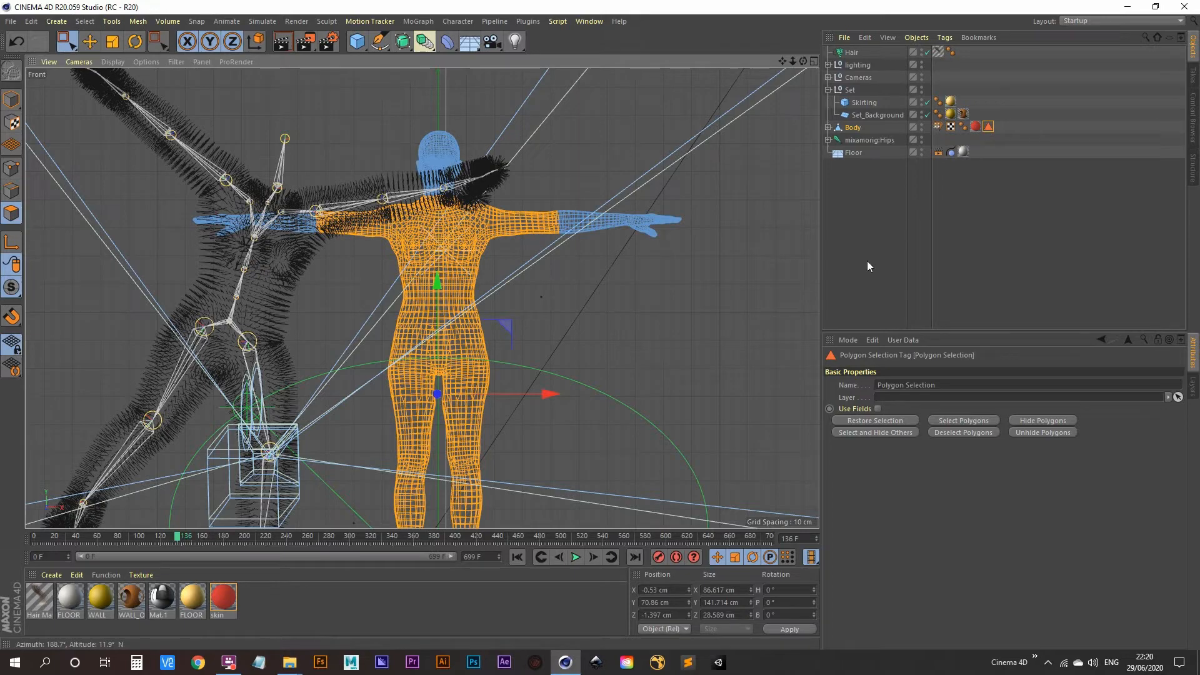
left_click(849, 261)
Return to the full camera view, test-play the animation and rewind to frame 0
middle_click(505, 303)
middle_click(279, 180)
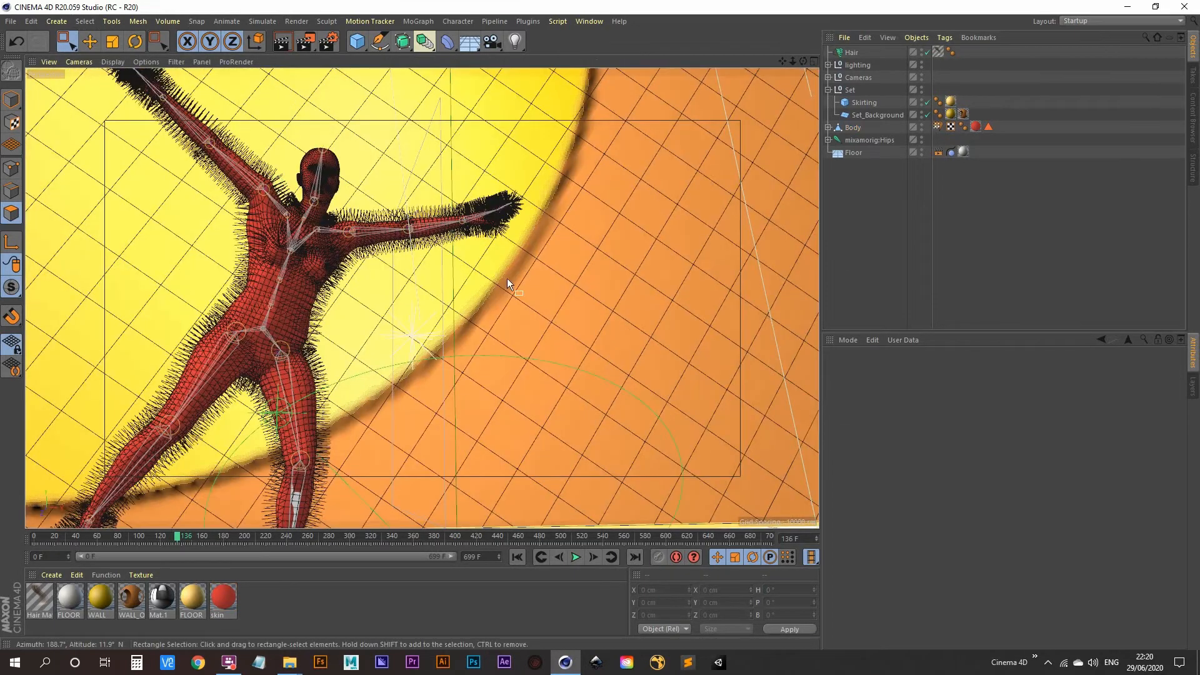
left_click(579, 560)
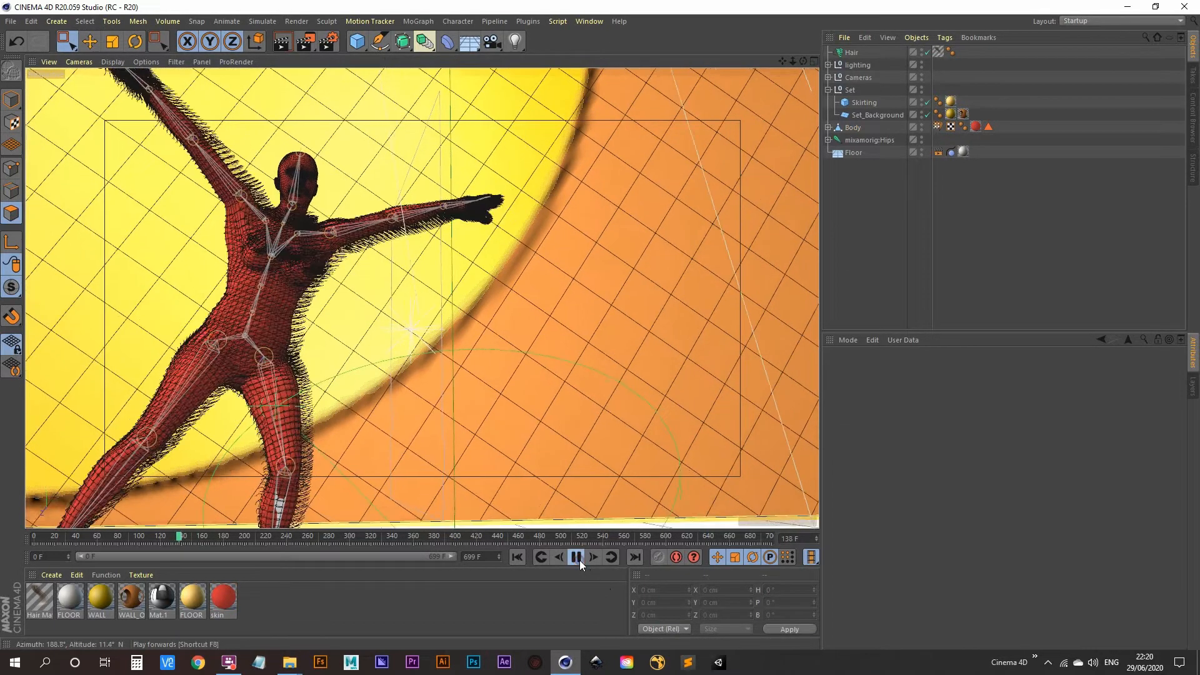
left_click(579, 560)
left_click(516, 557)
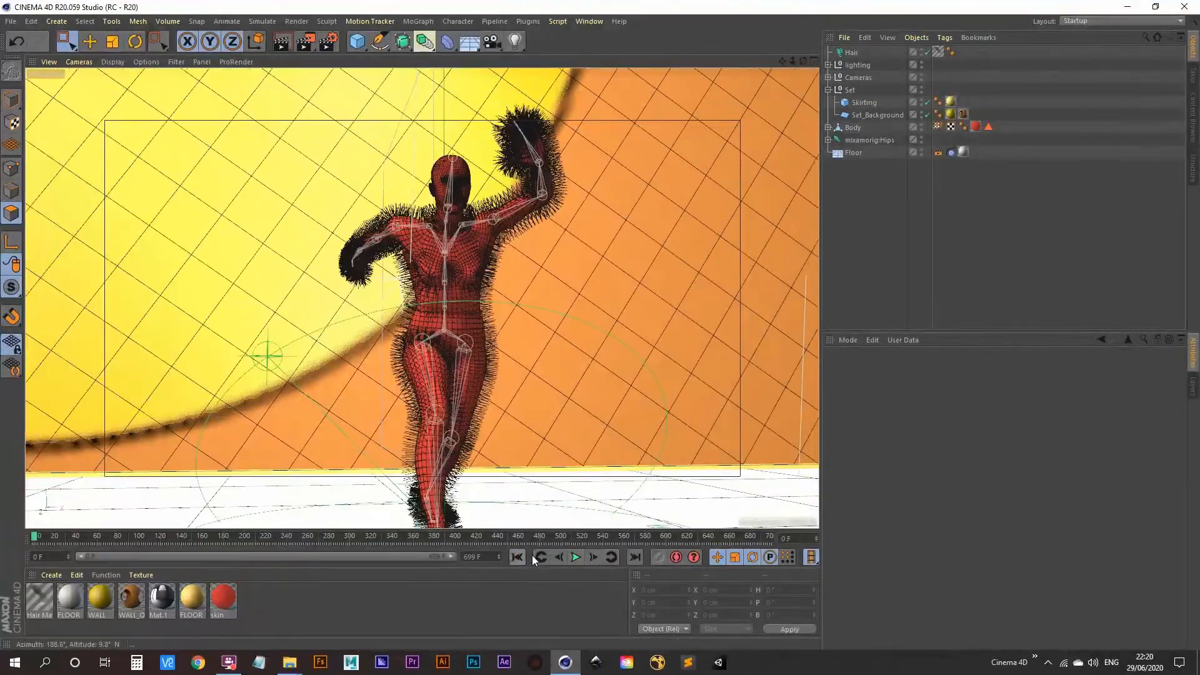
Regrow the Hair guides to fit the pose (5533 guides) and play to frame 78
left_click(851, 52)
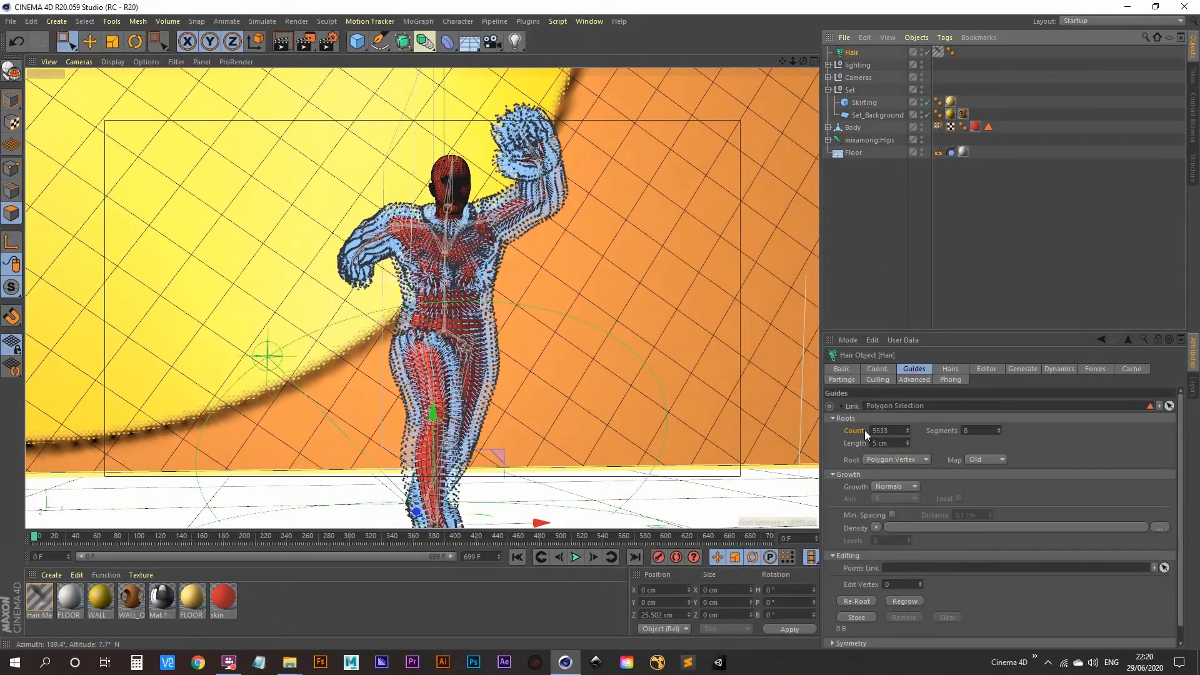
left_click(927, 369)
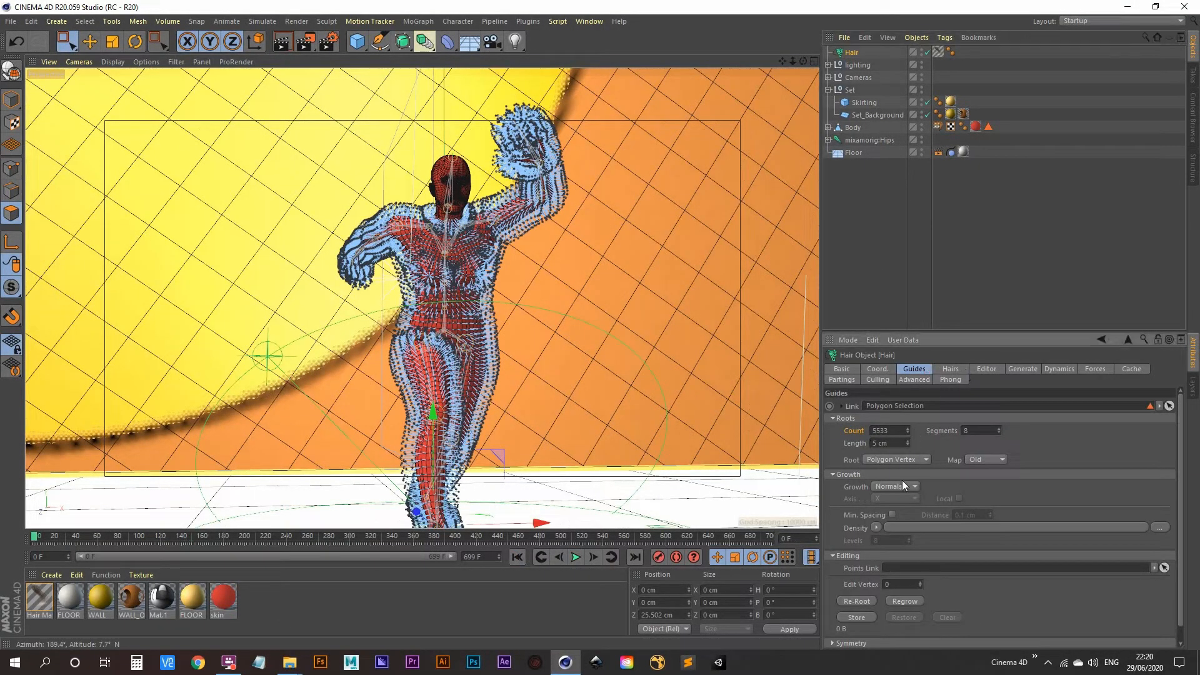
left_click(905, 601)
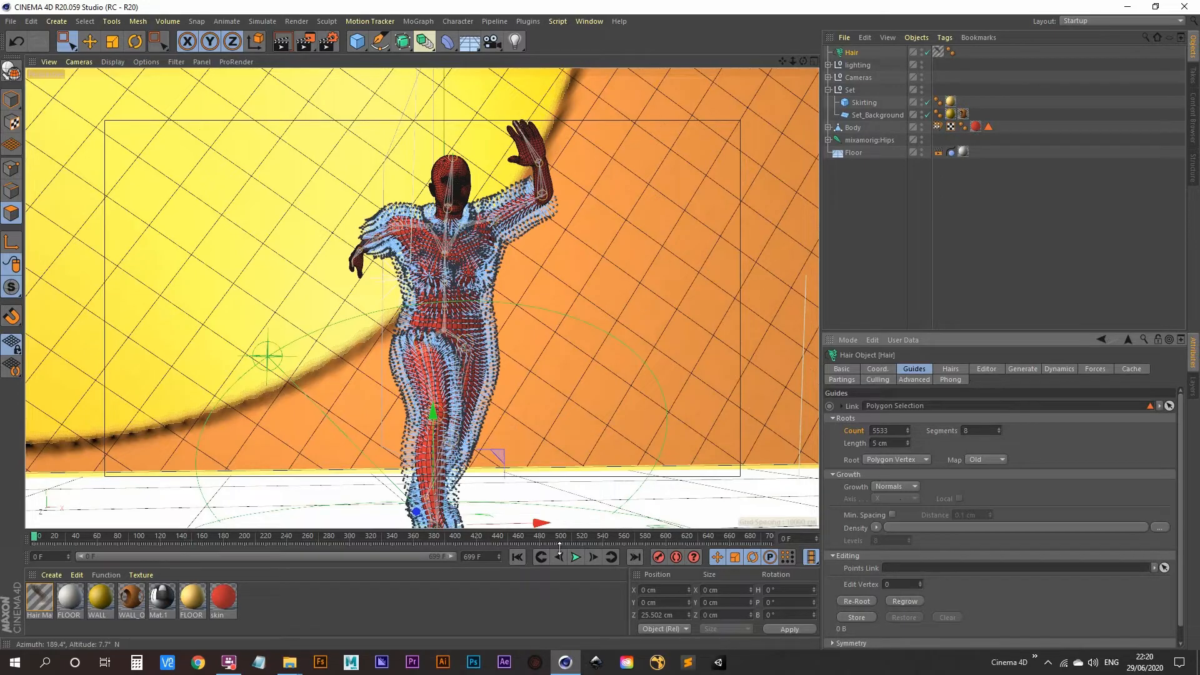
left_click(575, 557)
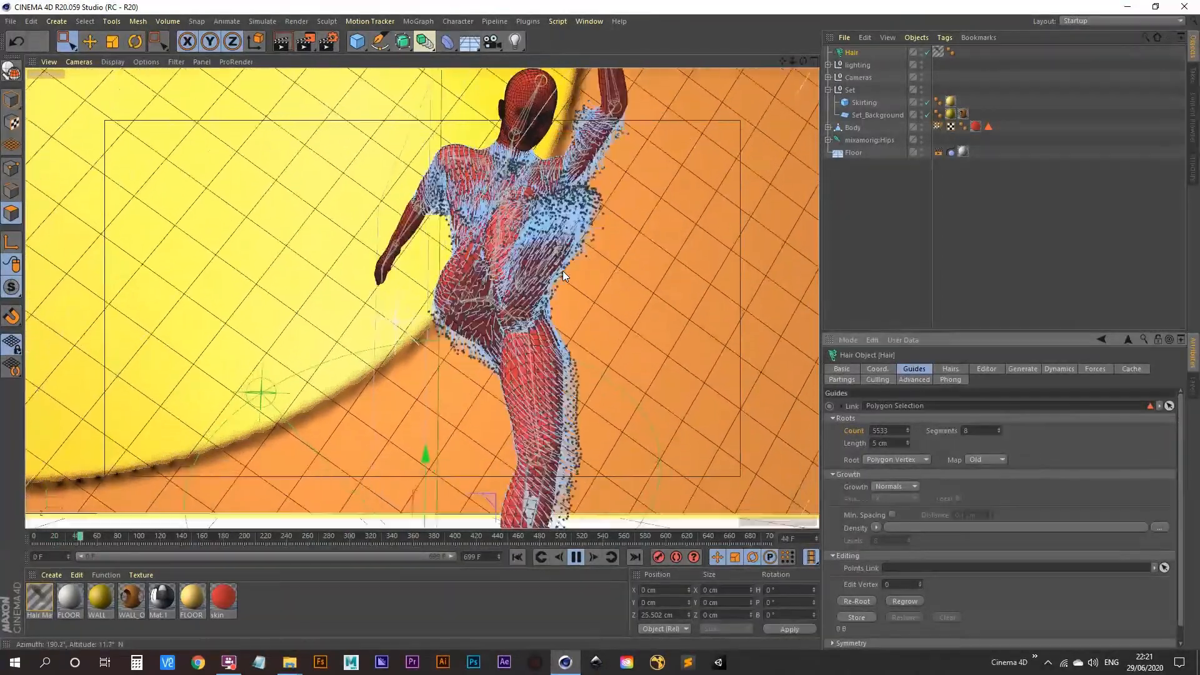
left_click(576, 557)
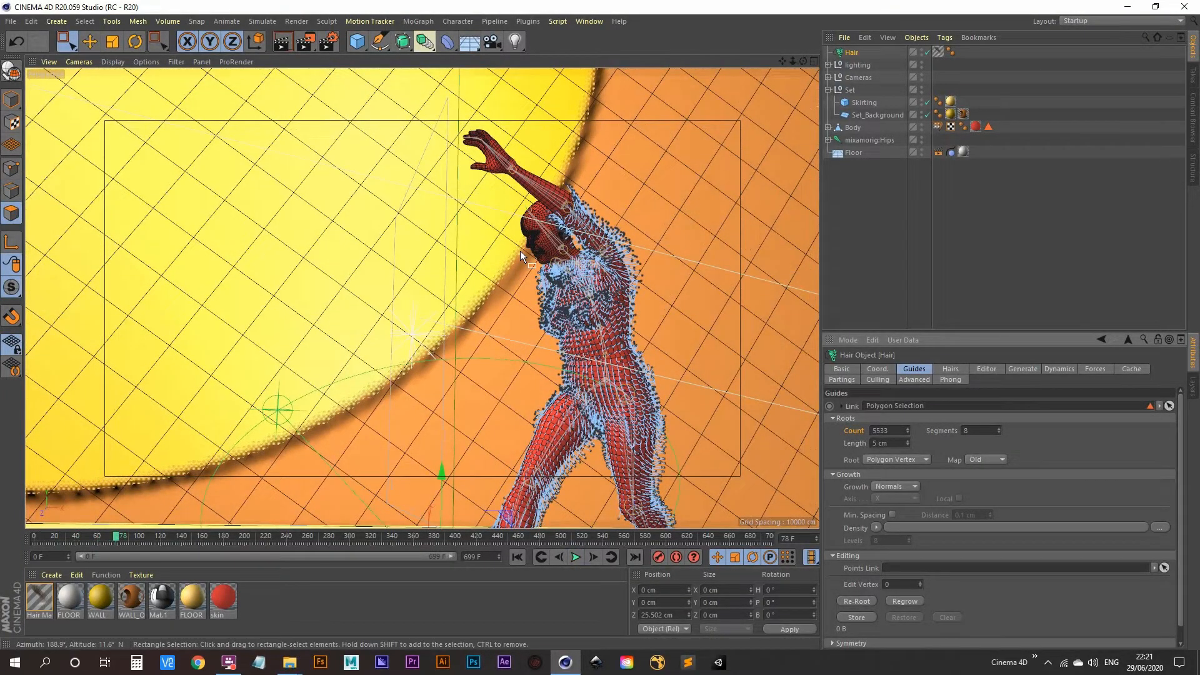
Delete the Hair object and its Hair material
left_click(857, 209)
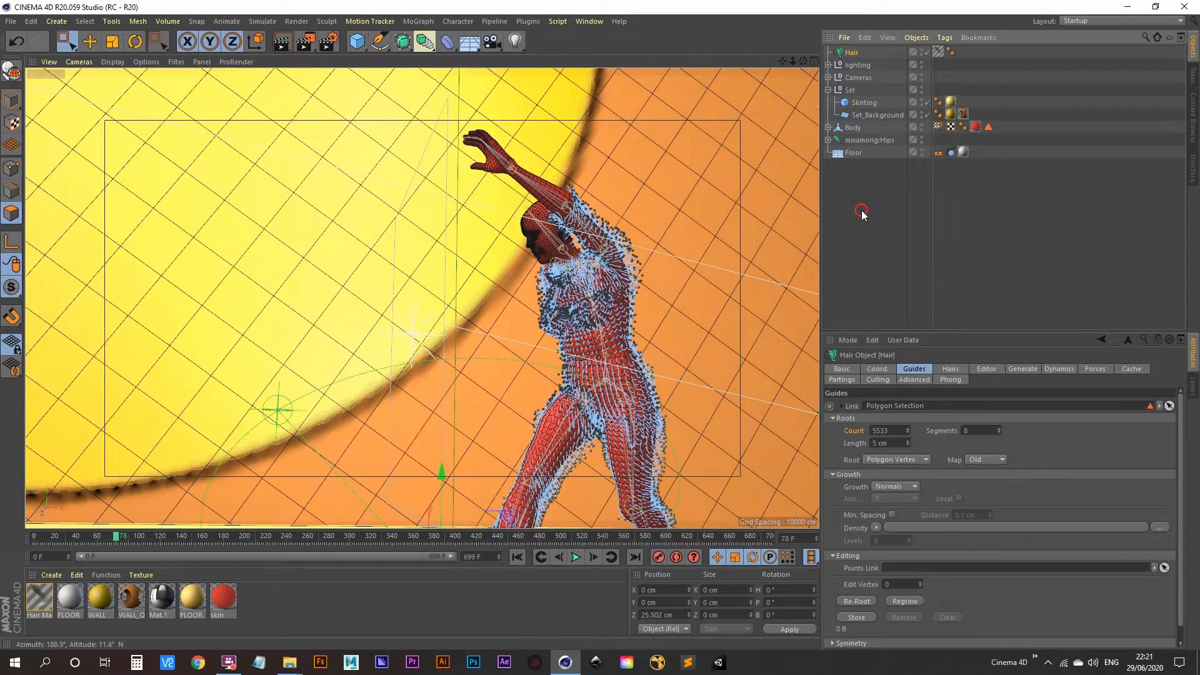
left_click(852, 54)
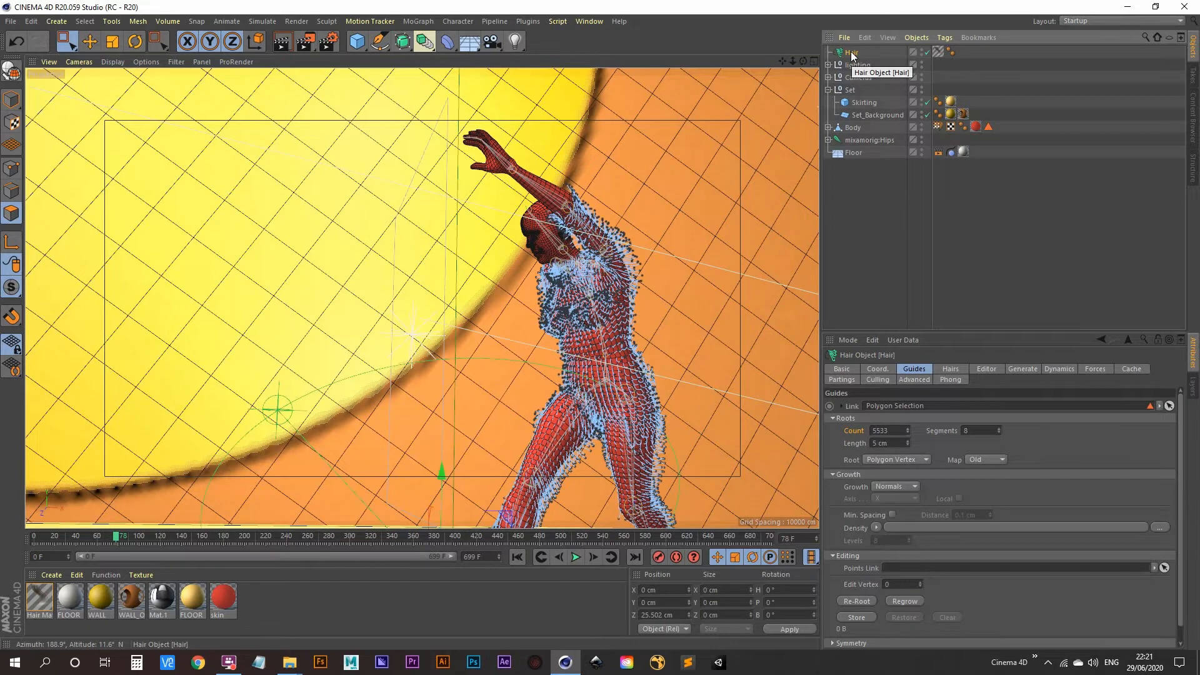
key("Delete")
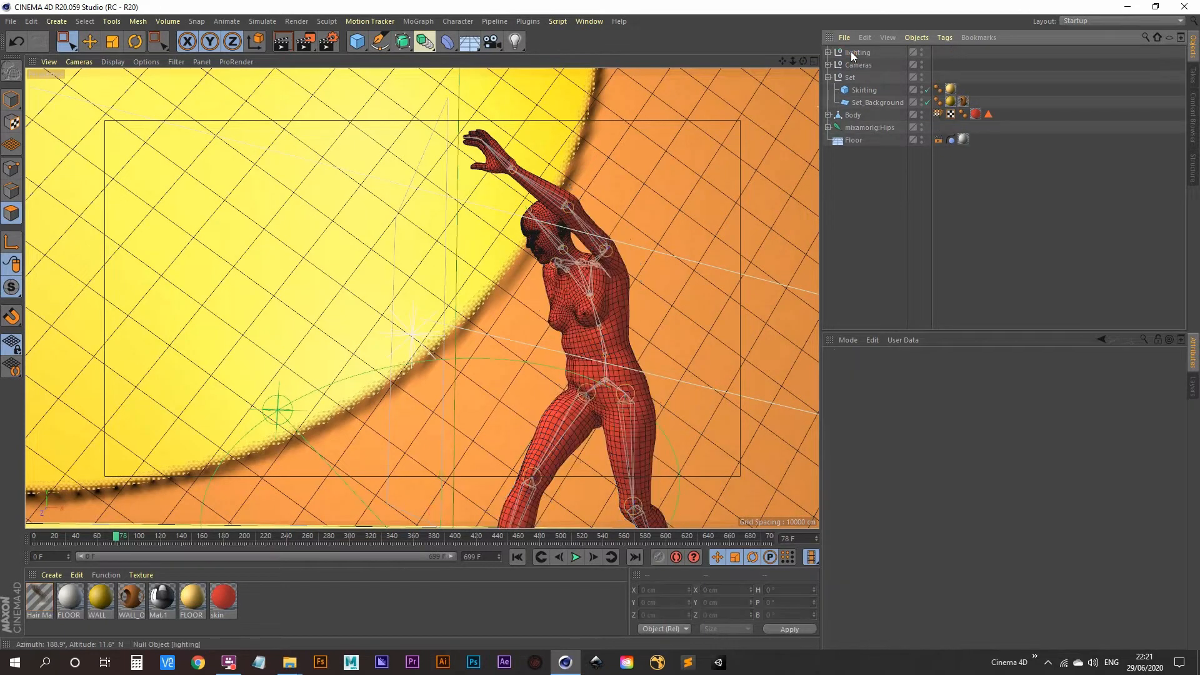
left_click(39, 601)
key("Delete")
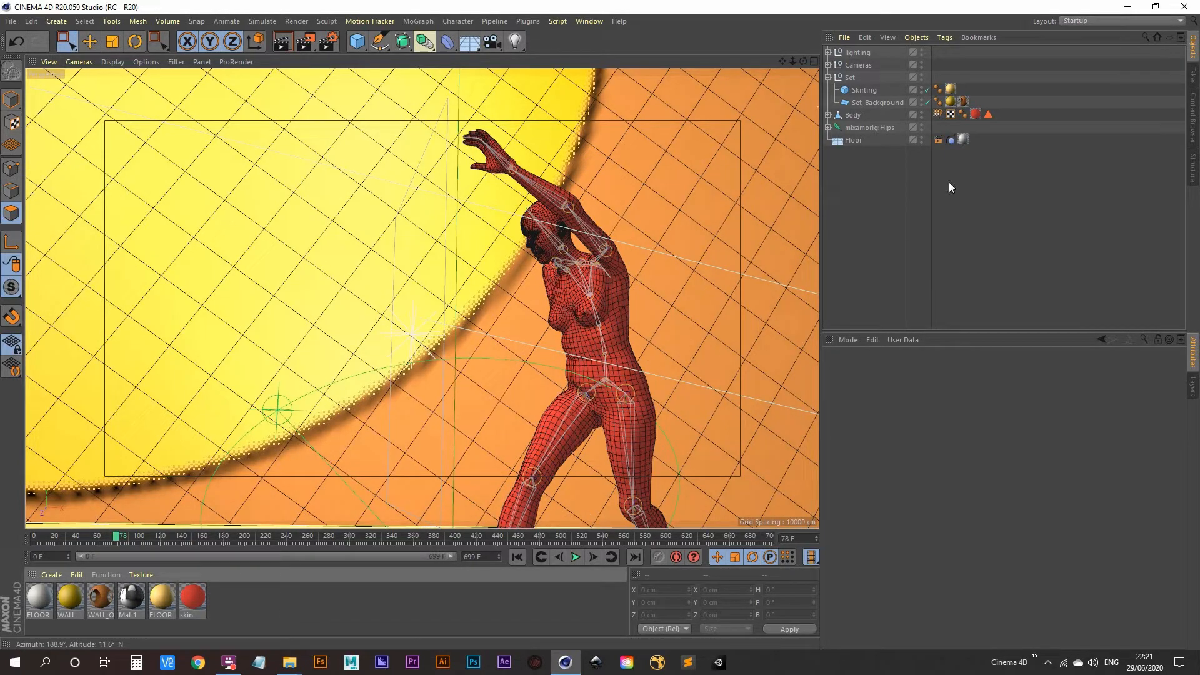
Delete the Body's Polygon Selection tag and rewind the animation to frame 0
left_click(988, 114)
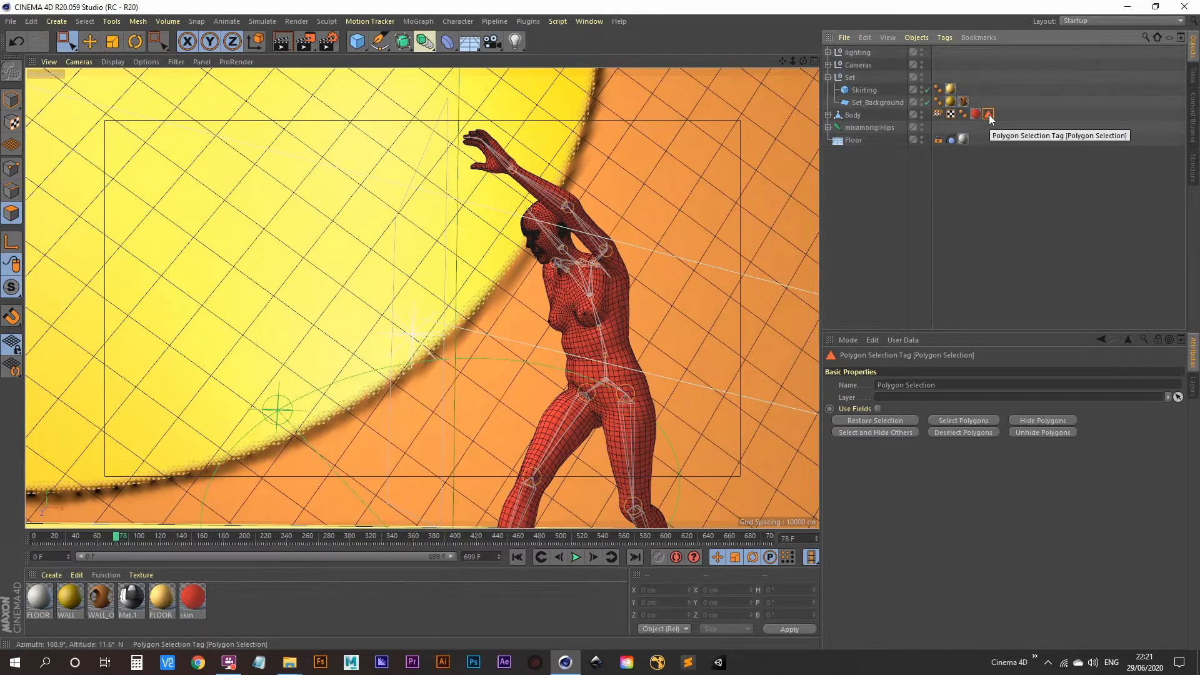
key("Delete")
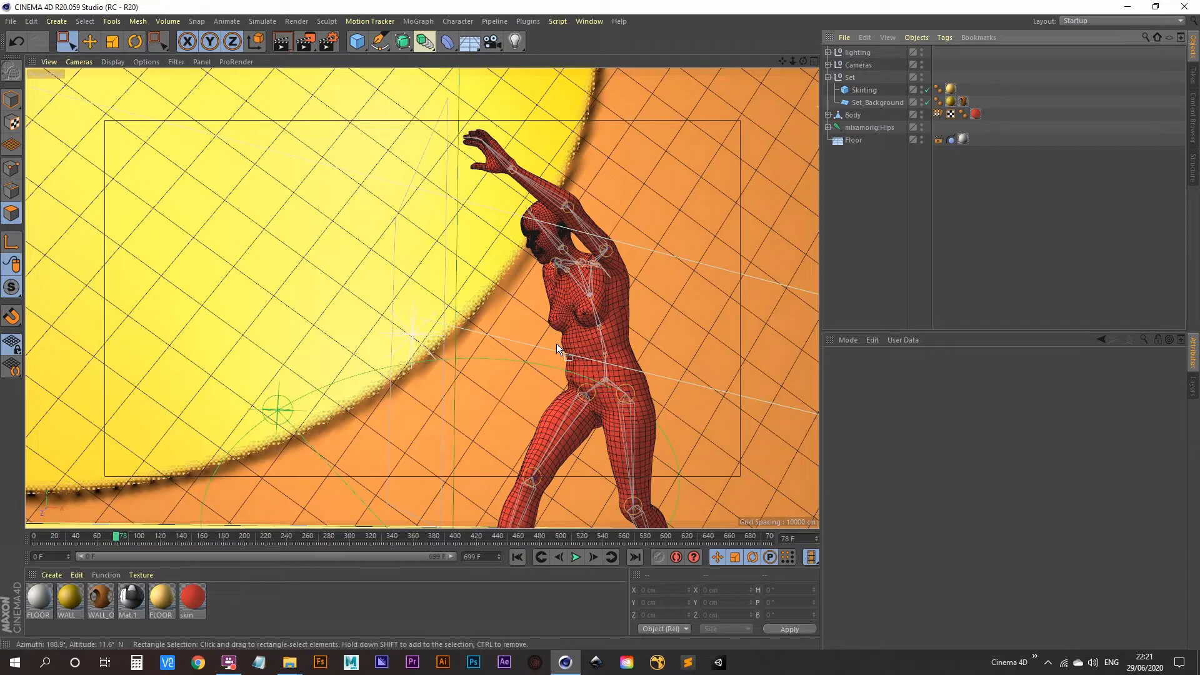
left_click(517, 556)
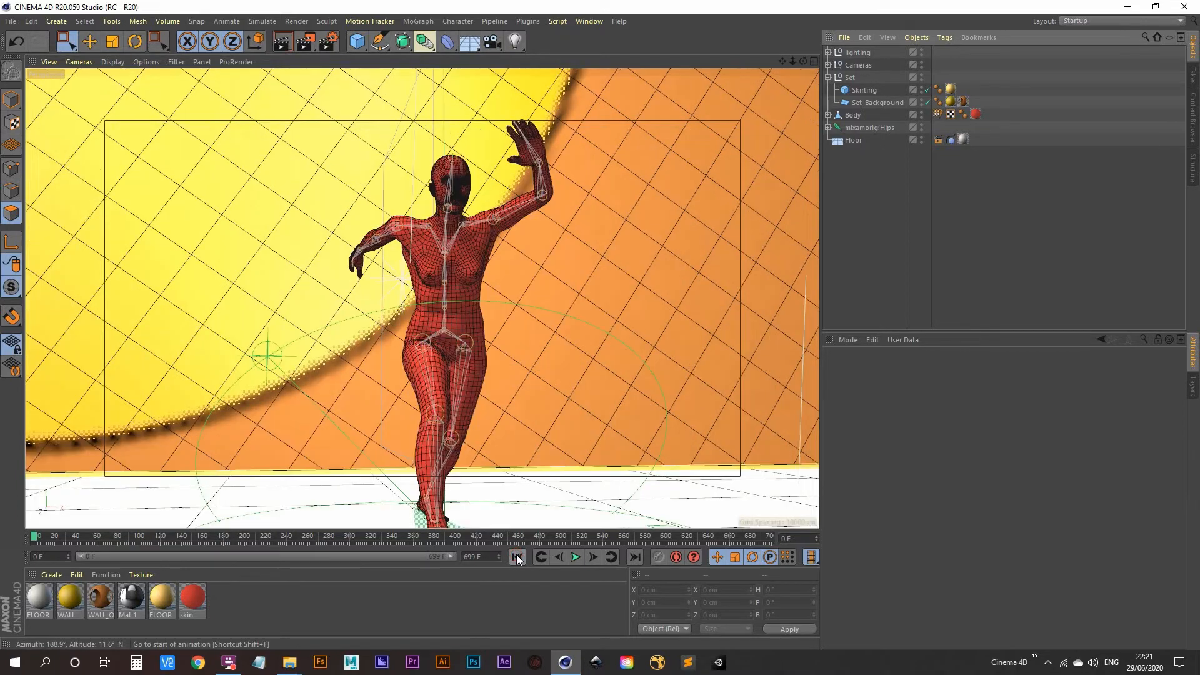
Add hair to the entire Body, creating 14573 guides of 100 cm and a Hair Mat
left_click(853, 116)
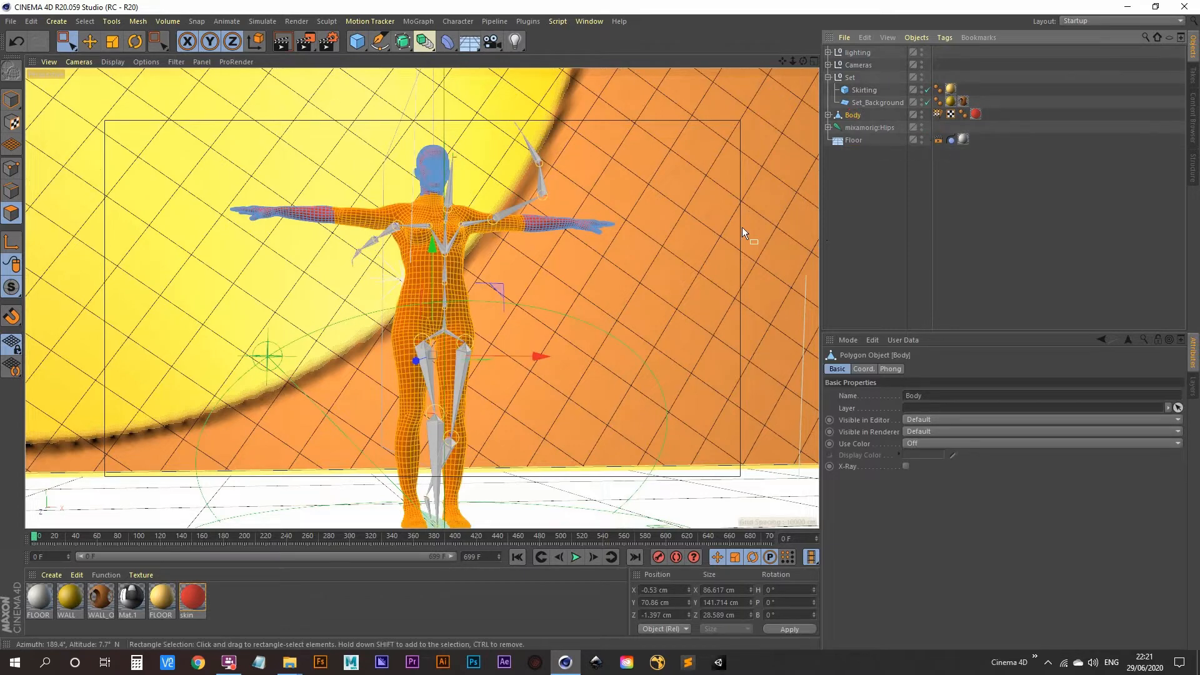
left_click(626, 265)
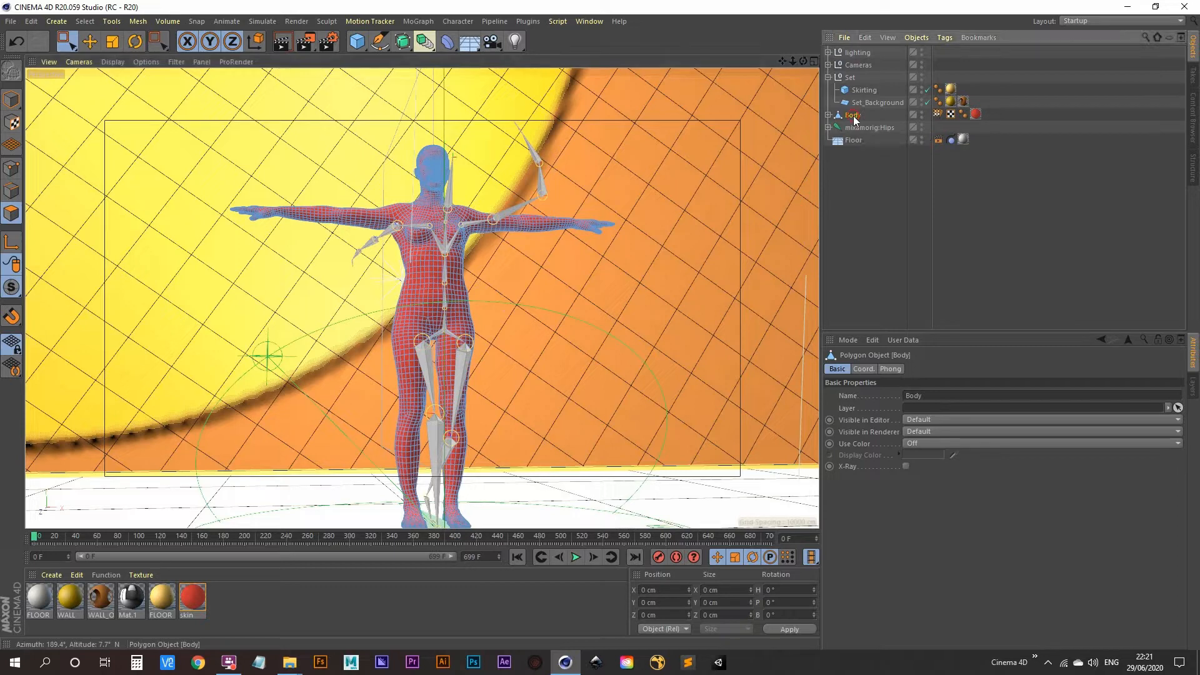
left_click(265, 22)
mouse_move(290, 99)
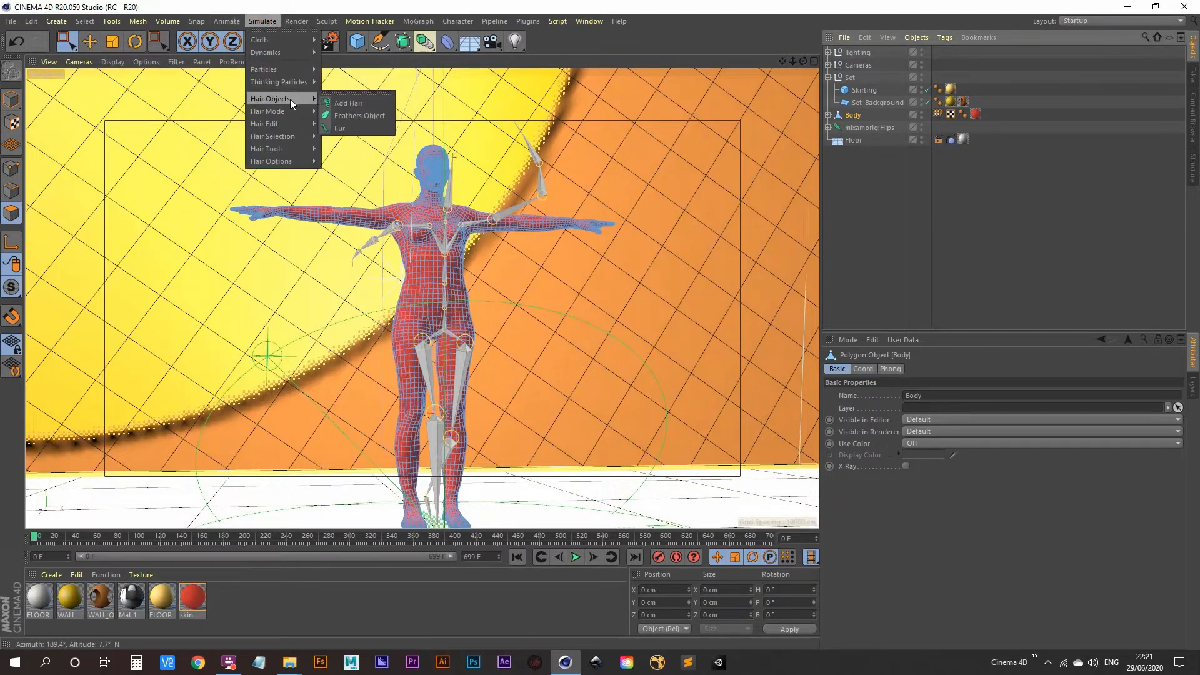
left_click(365, 103)
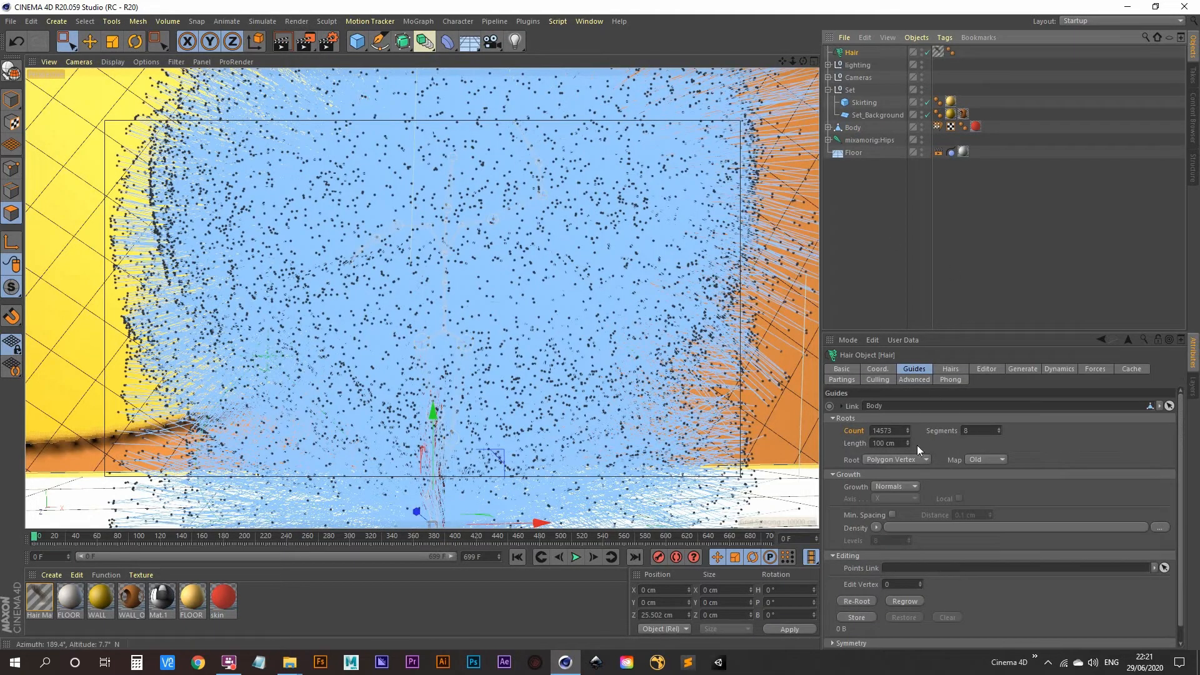
Shorten the hair guide length from 100 cm to 15 cm and test-play to frame 7
left_click_drag(908, 444, 907, 494)
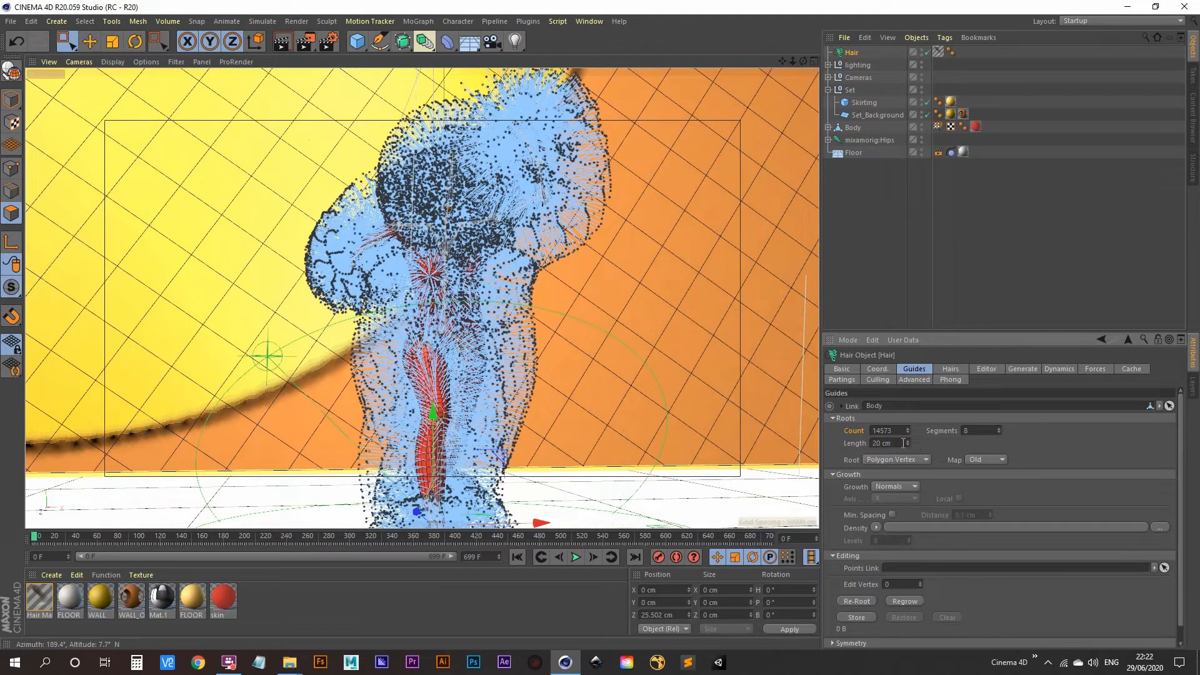
left_click_drag(908, 443, 907, 450)
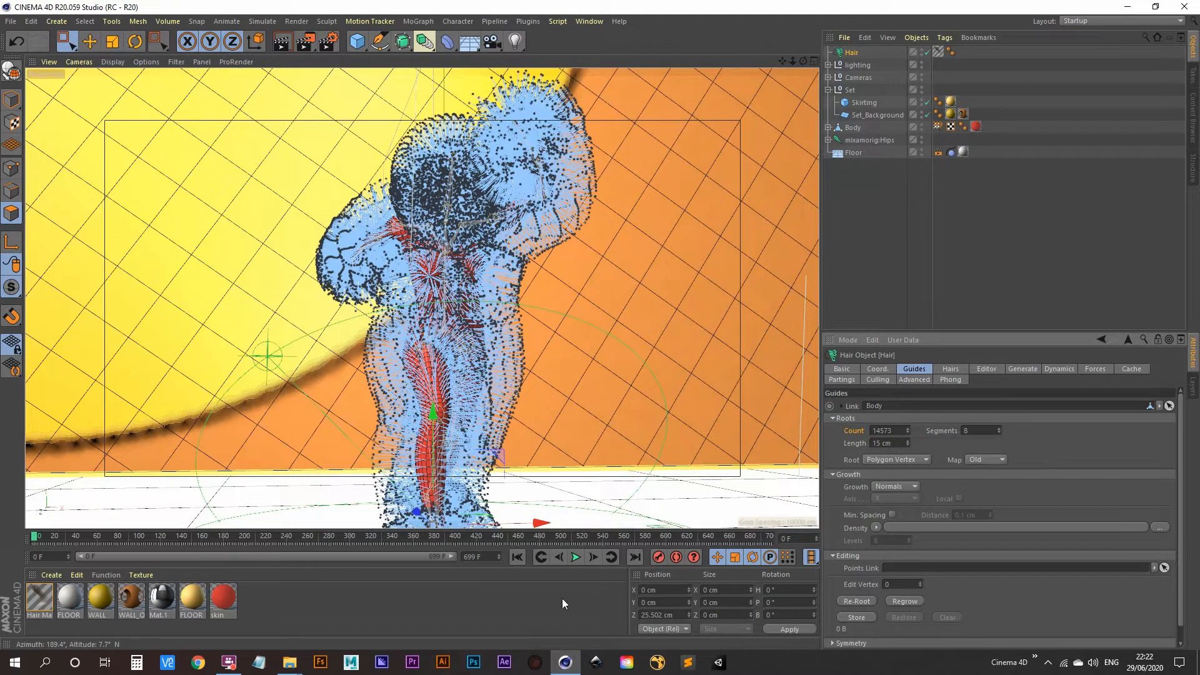
left_click(576, 558)
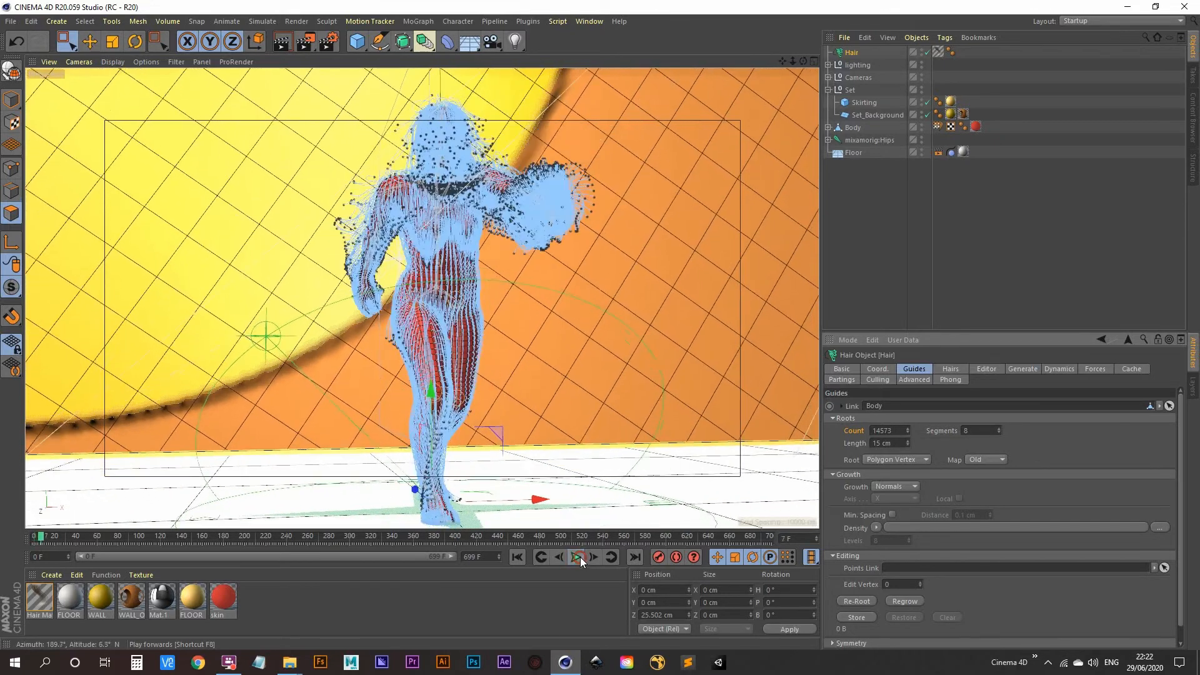
left_click(579, 557)
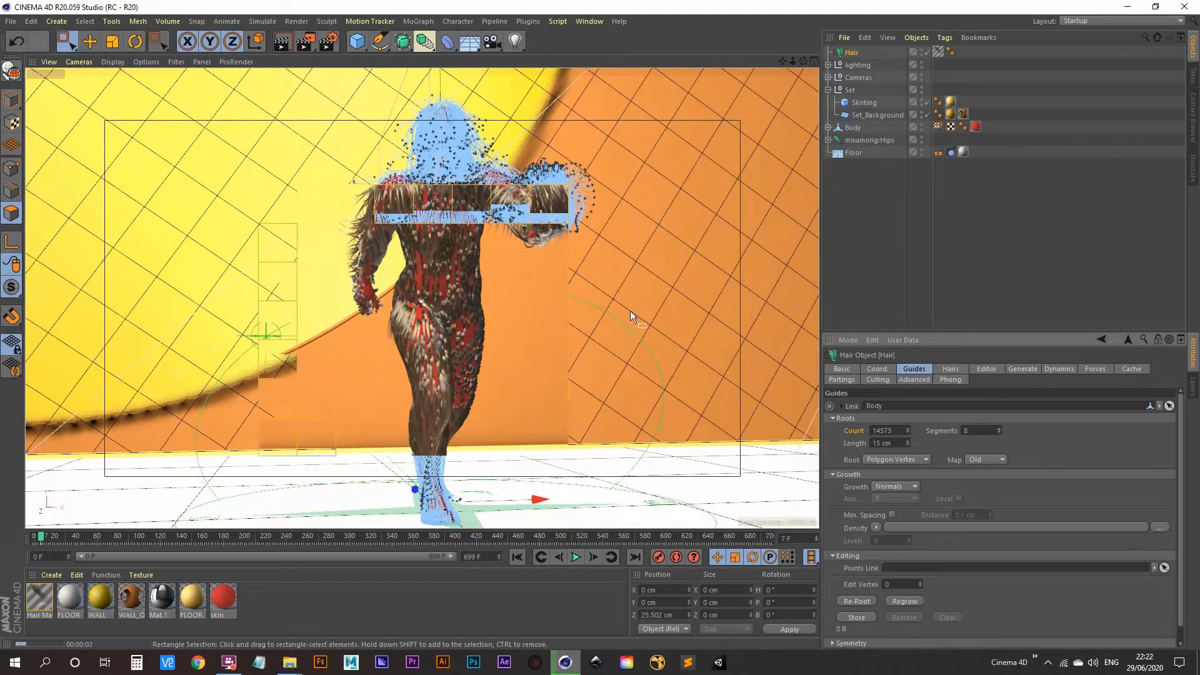
left_click(859, 223)
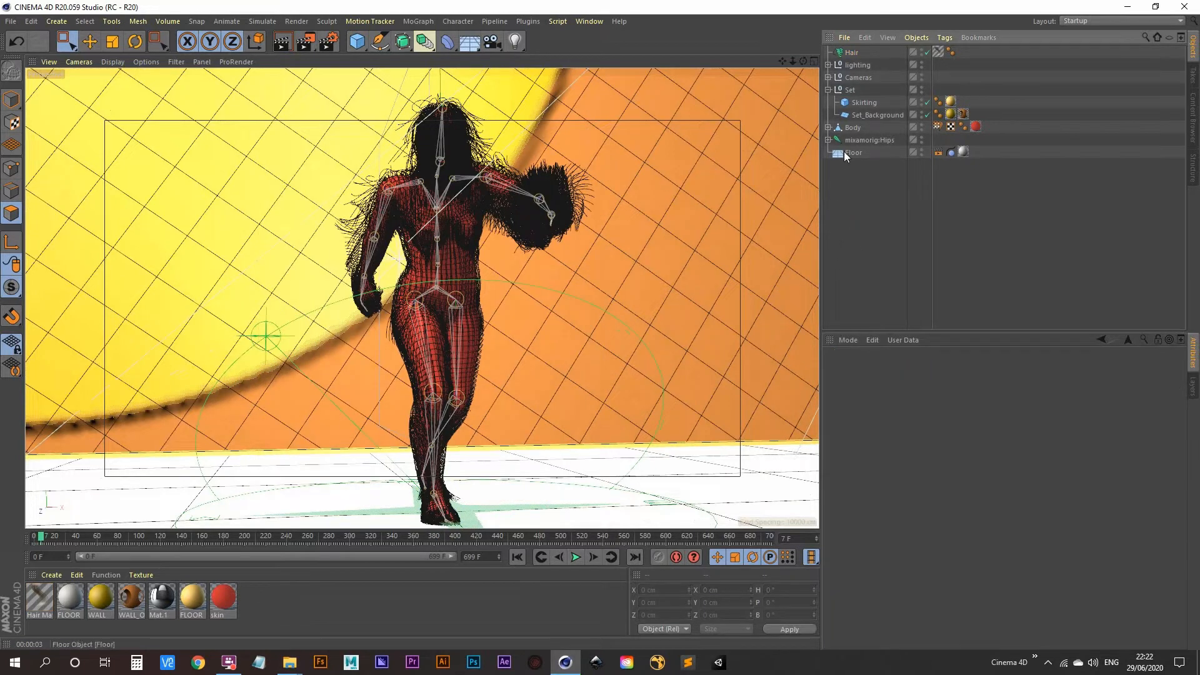
left_click(851, 53)
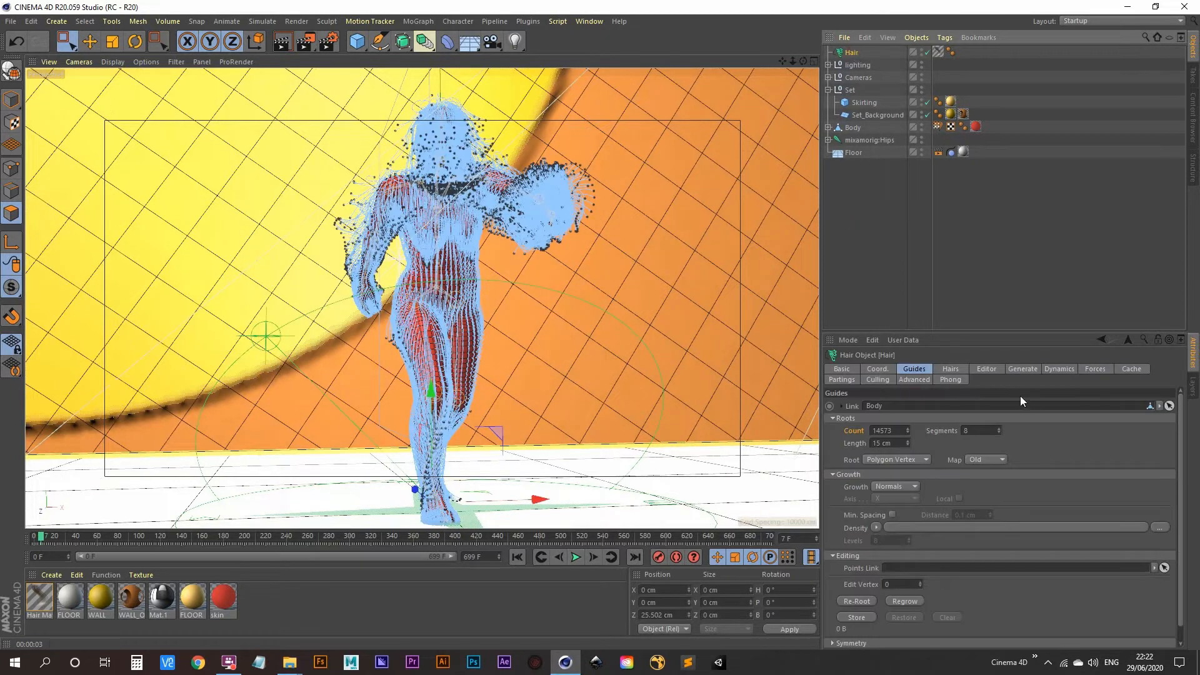
Set the Hair object to generate its strands as Circle geometry
left_click(1026, 370)
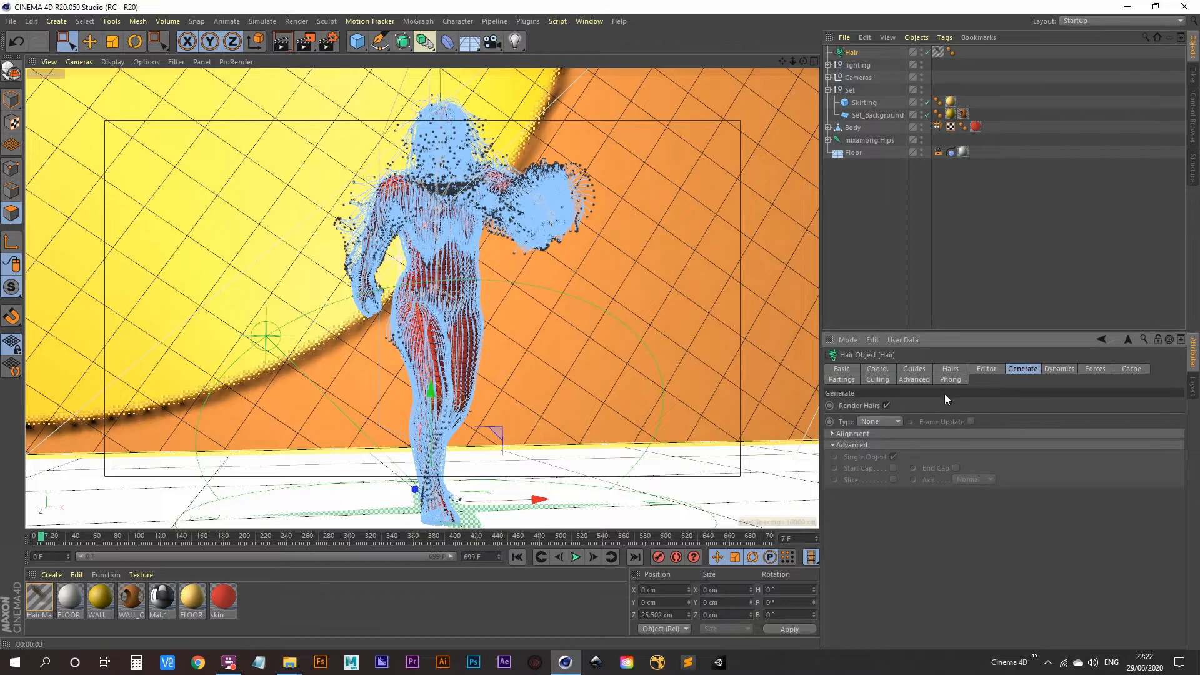
left_click(885, 404)
left_click(283, 42)
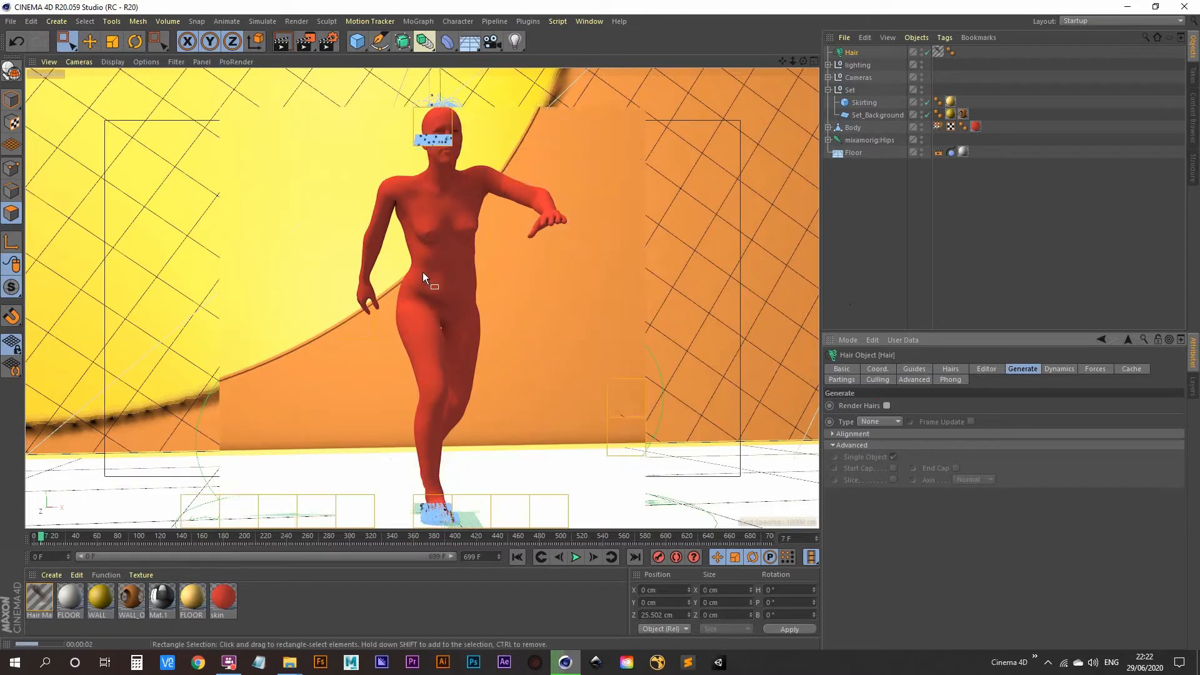
left_click(851, 52)
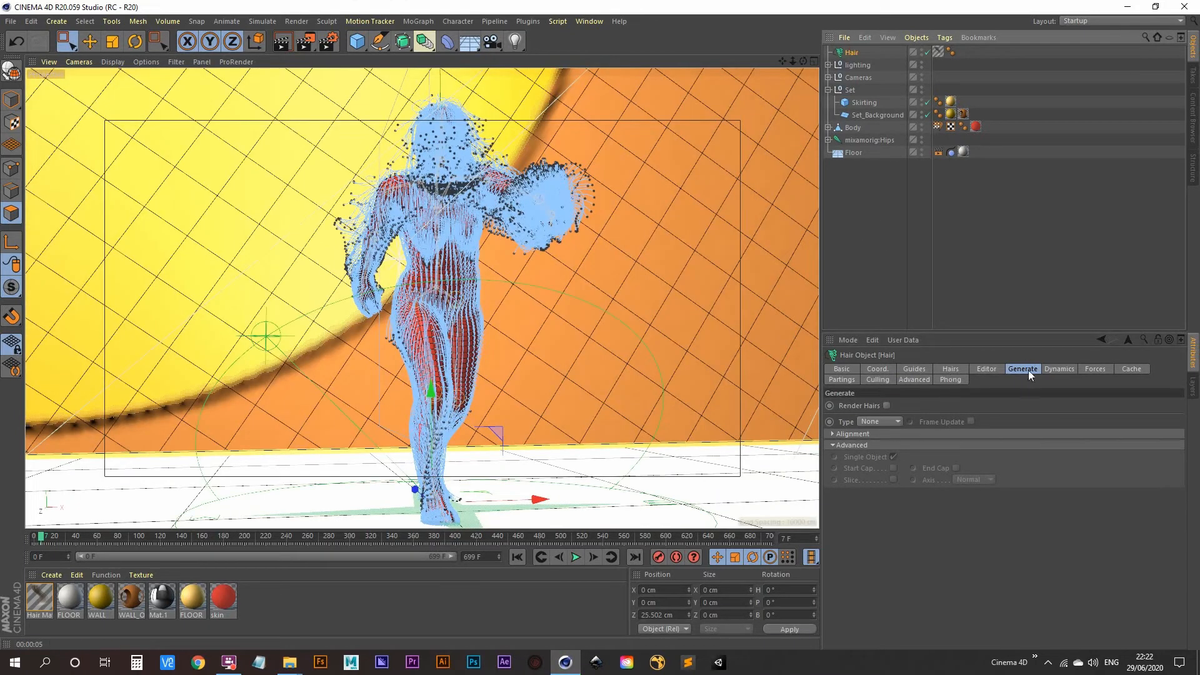
left_click(883, 422)
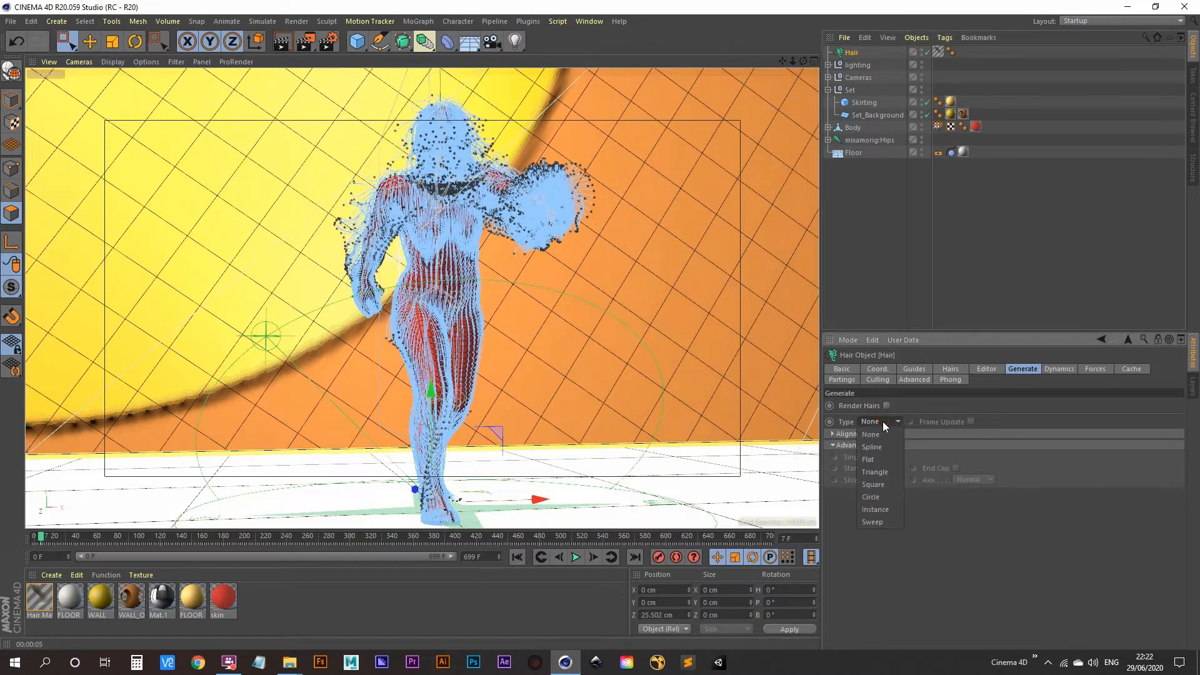
left_click(884, 498)
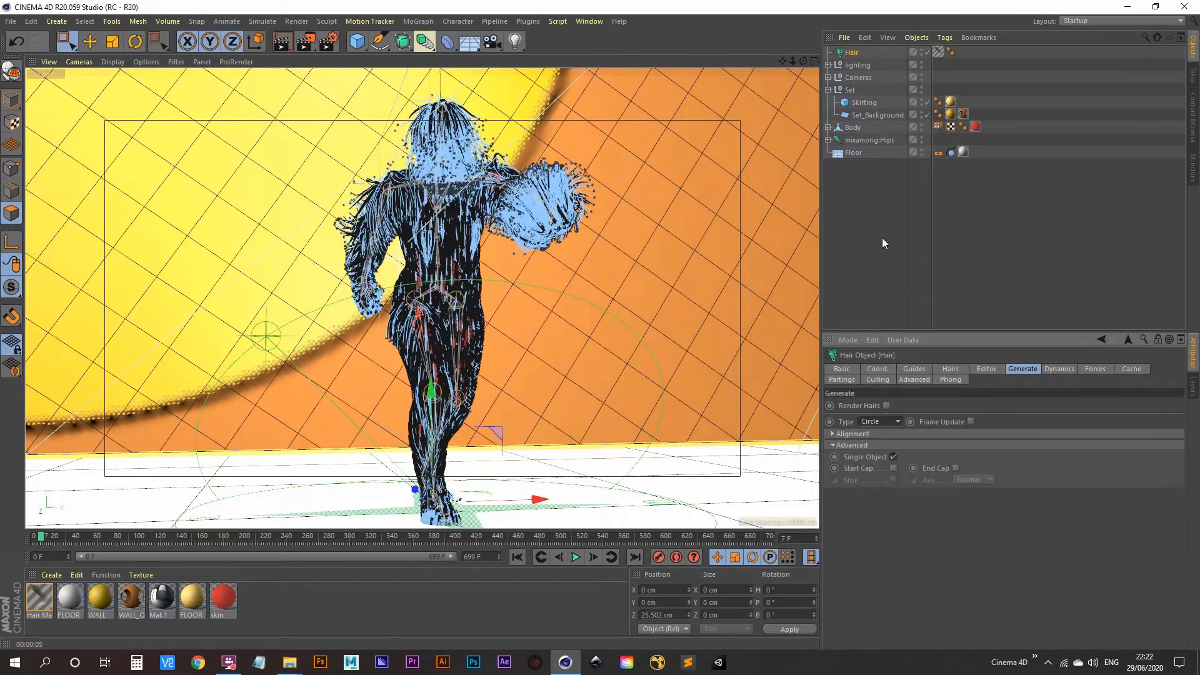
Deselect the hair and switch the viewport to Gouraud shading
left_click(866, 222)
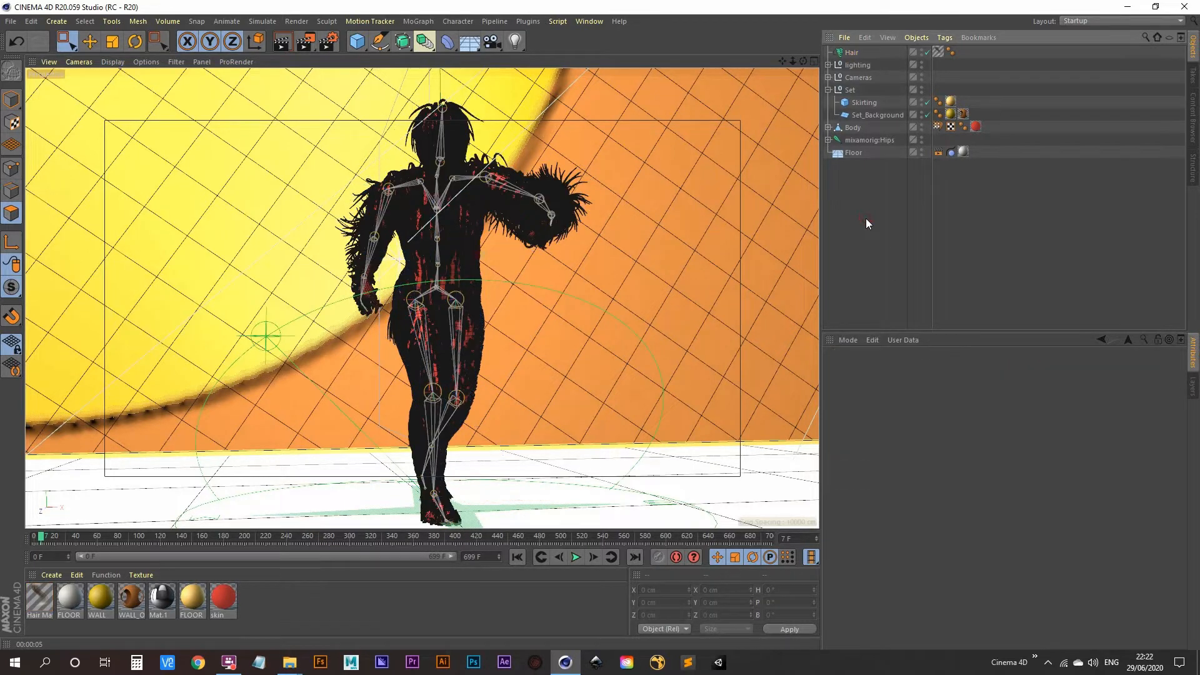
left_click(113, 61)
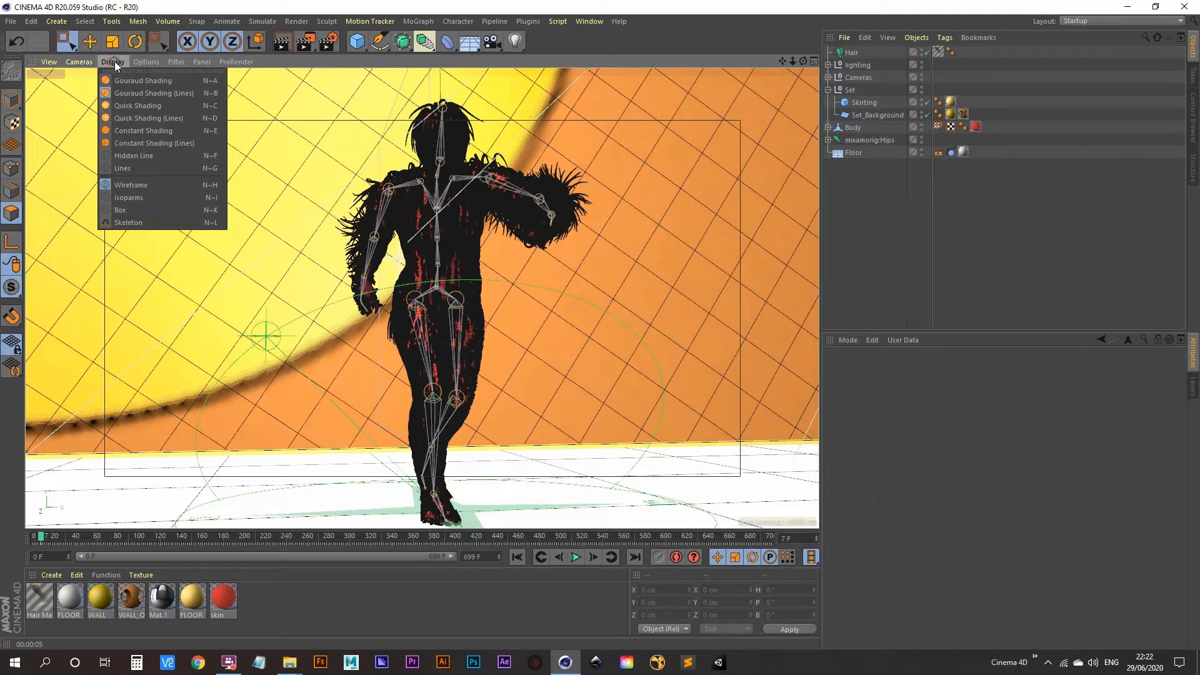
left_click(146, 80)
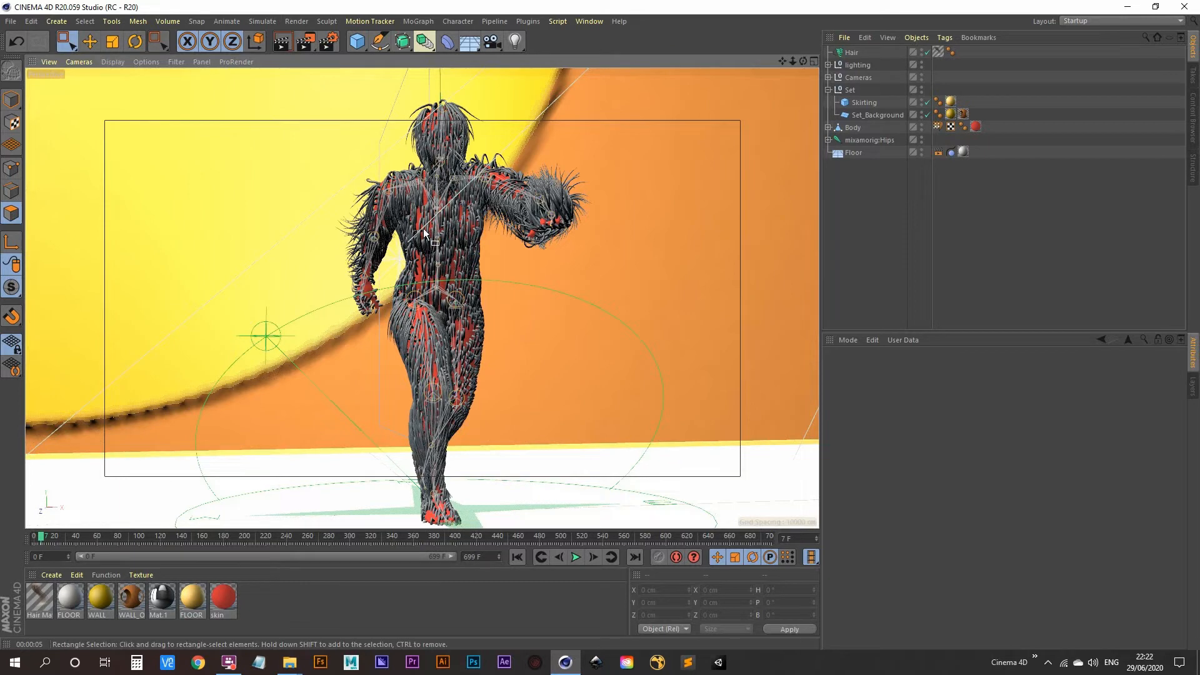
Create a new material named Mat, colour it saturated red, and apply it to Hair
left_click(575, 560)
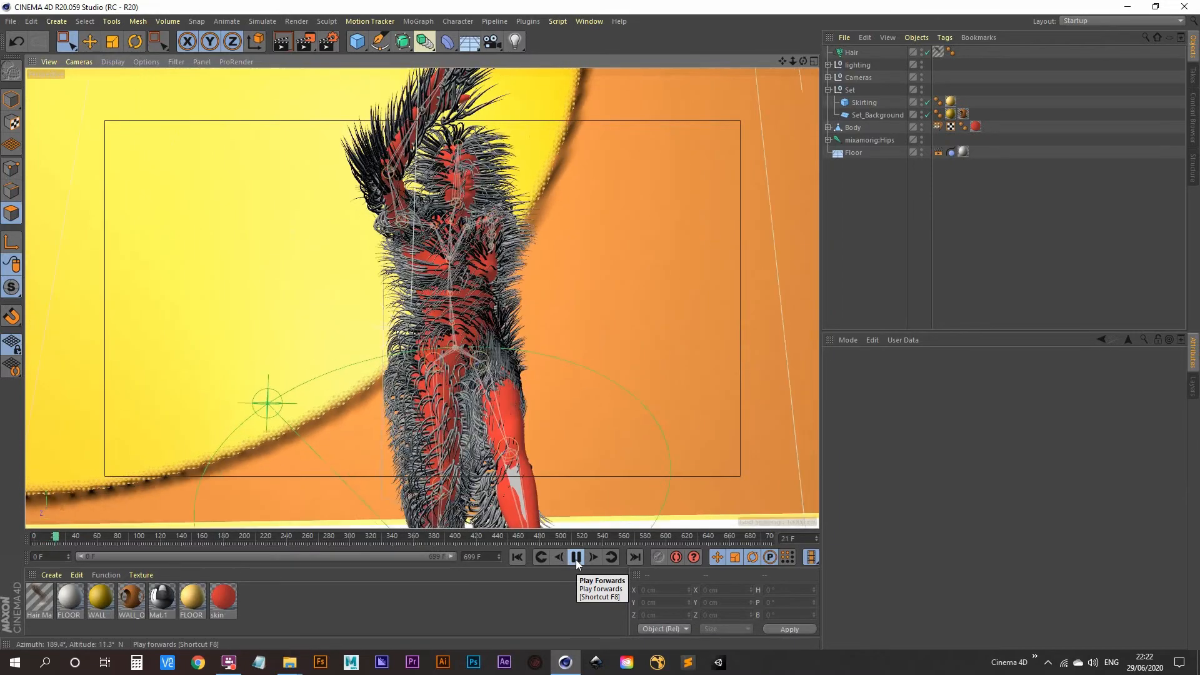
left_click(576, 558)
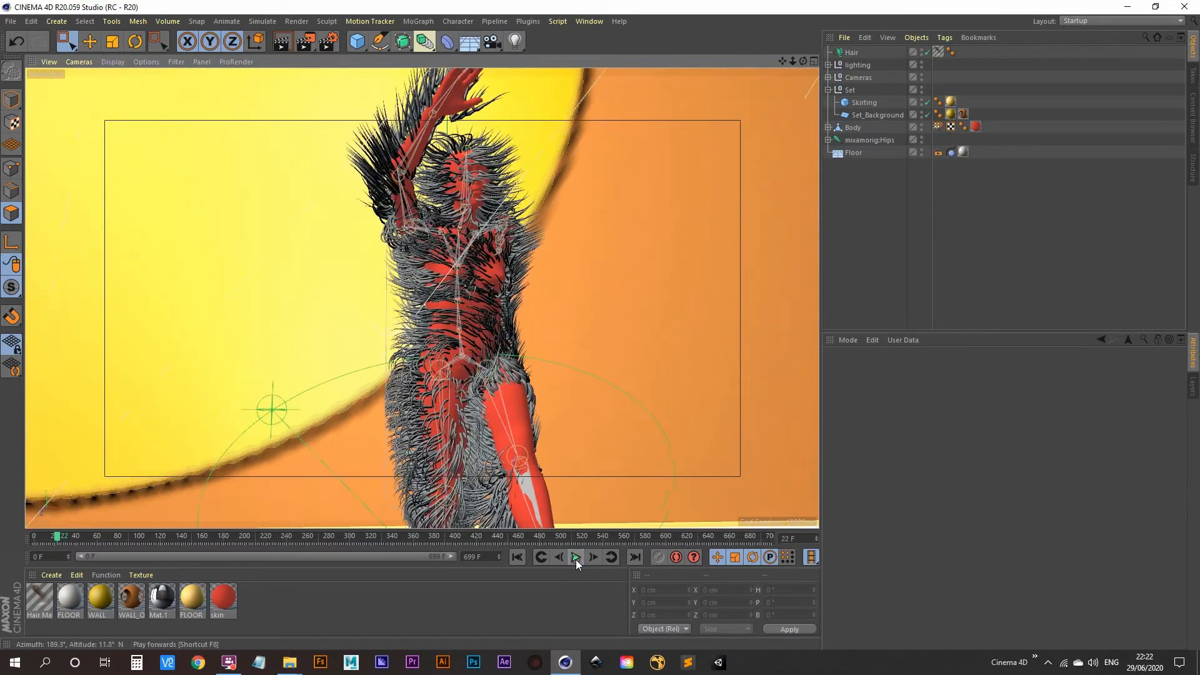
double_click(291, 609)
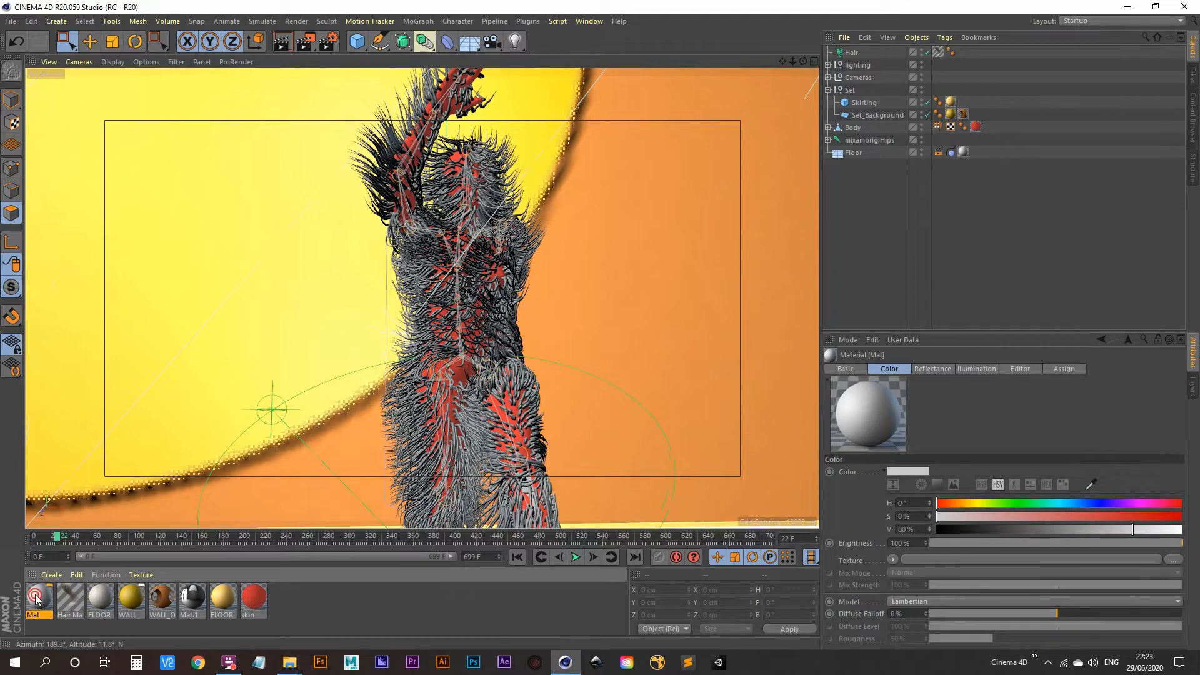
double_click(35, 594)
left_click_drag(550, 156, 586, 166)
left_click(581, 68)
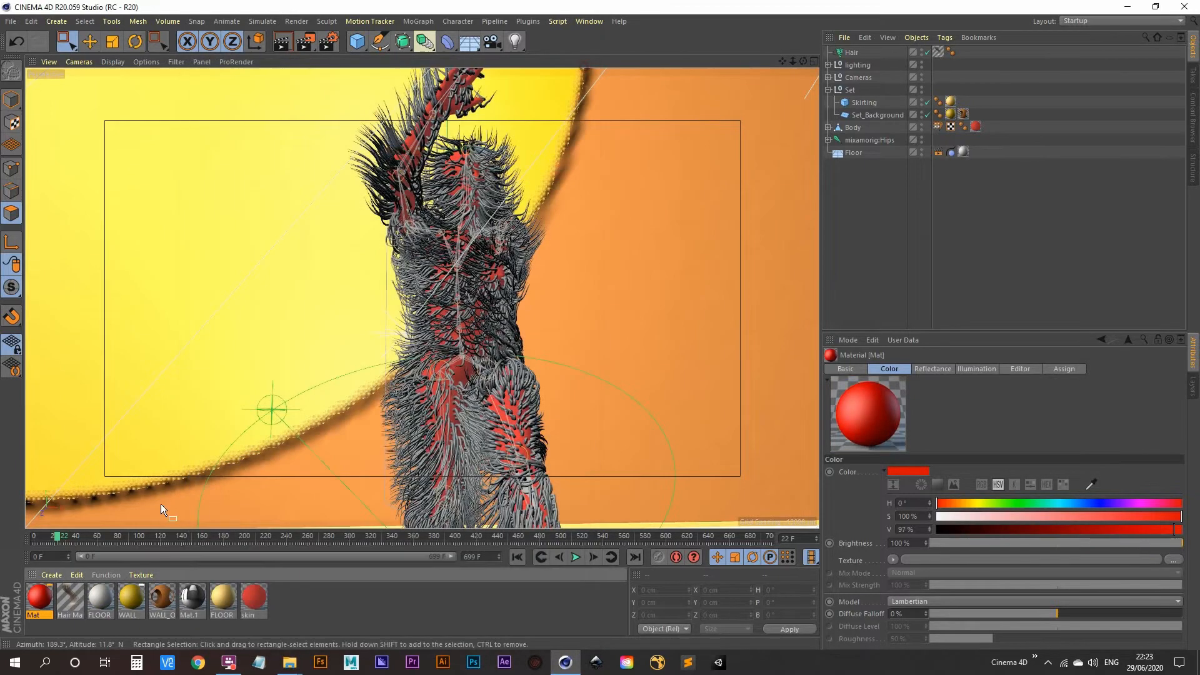
left_click_drag(789, 148, 854, 54)
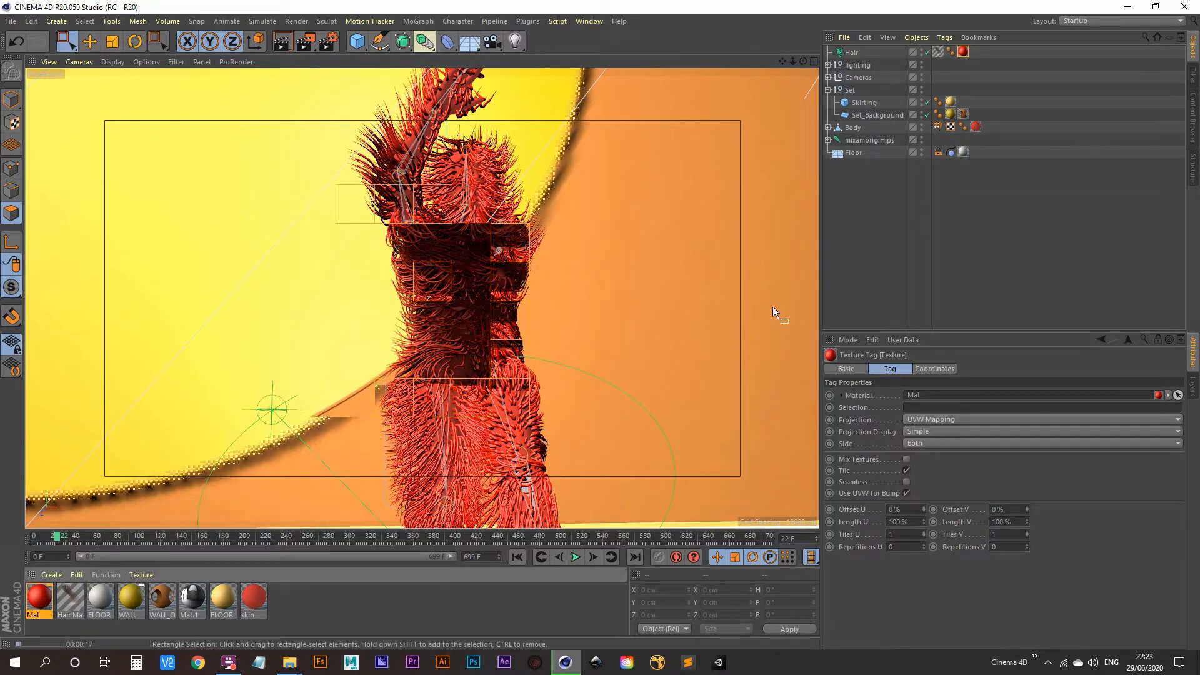
Add an Additive Beckmann reflectance layer at 30% strength to Mat and render a preview
double_click(39, 597)
left_click_drag(384, 70, 930, 39)
left_click(766, 206)
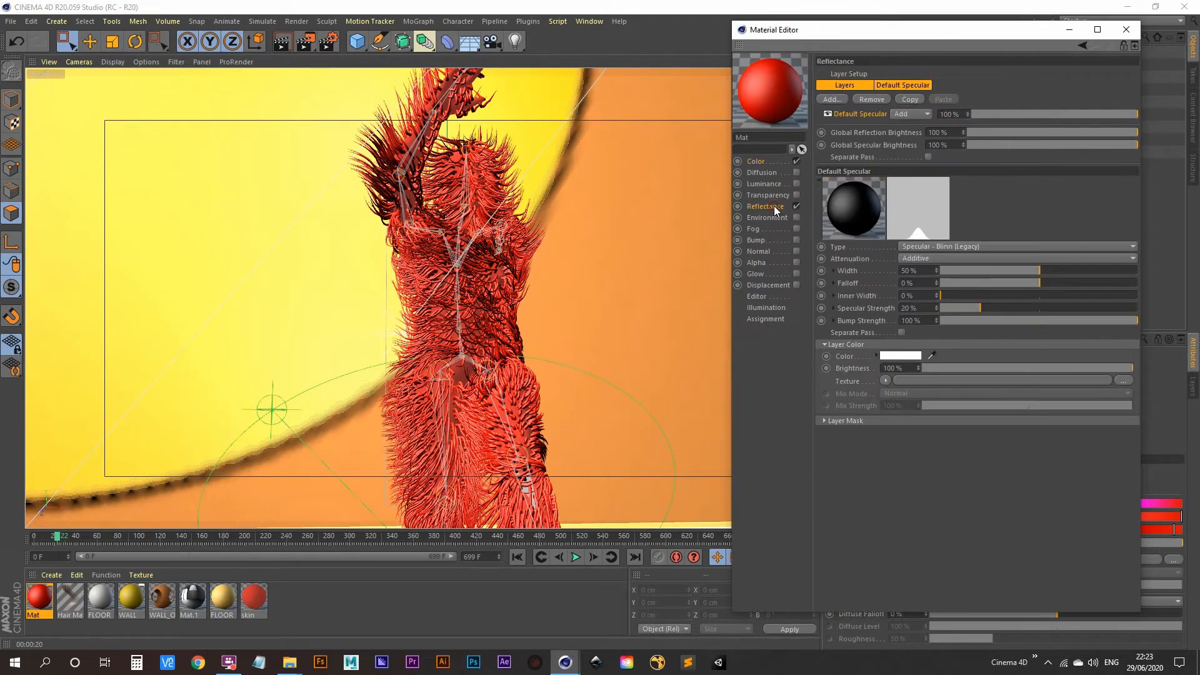
left_click(832, 99)
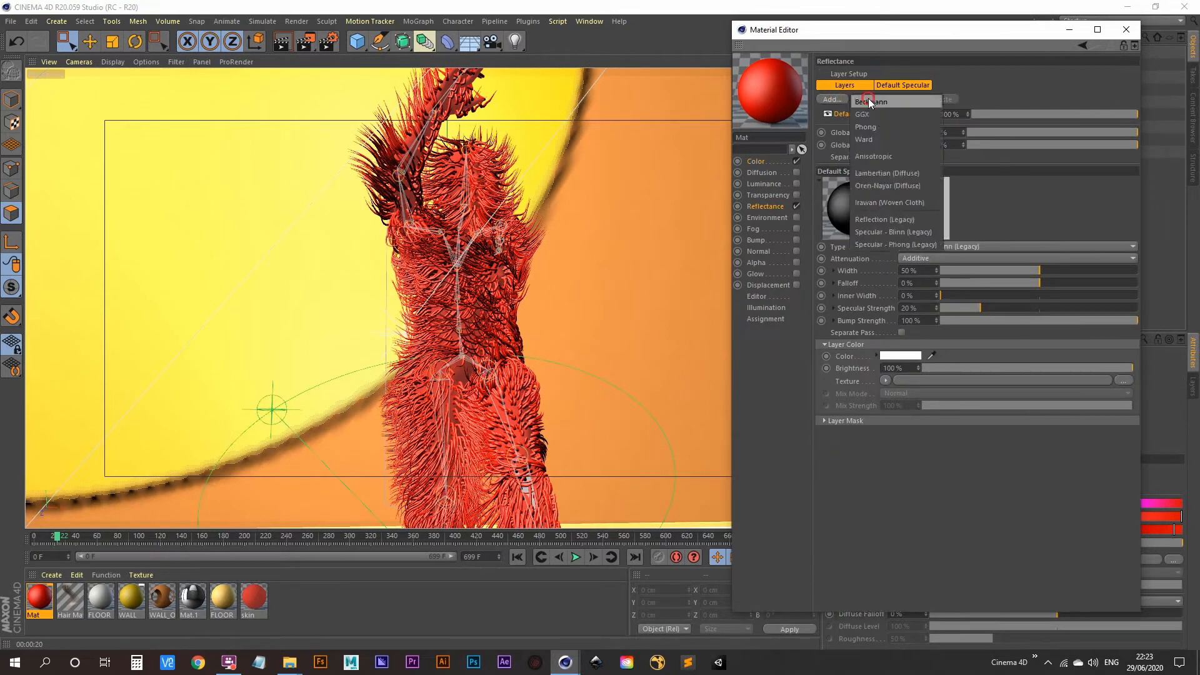
left_click(847, 112)
left_click(967, 272)
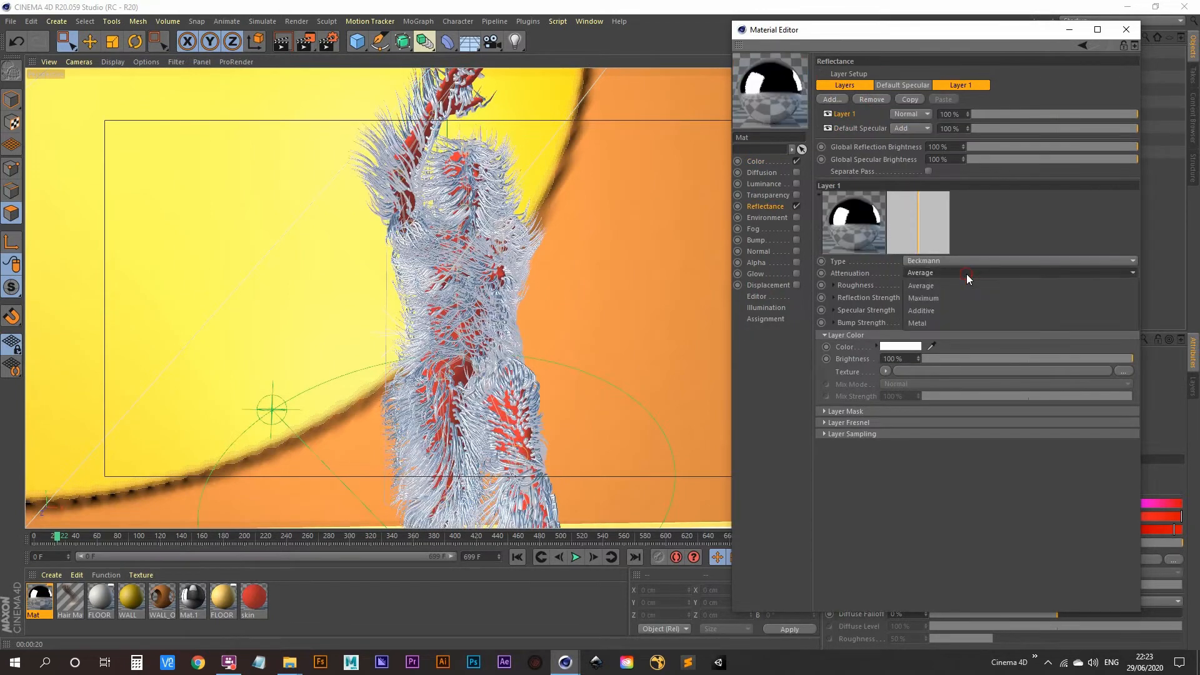
left_click(943, 310)
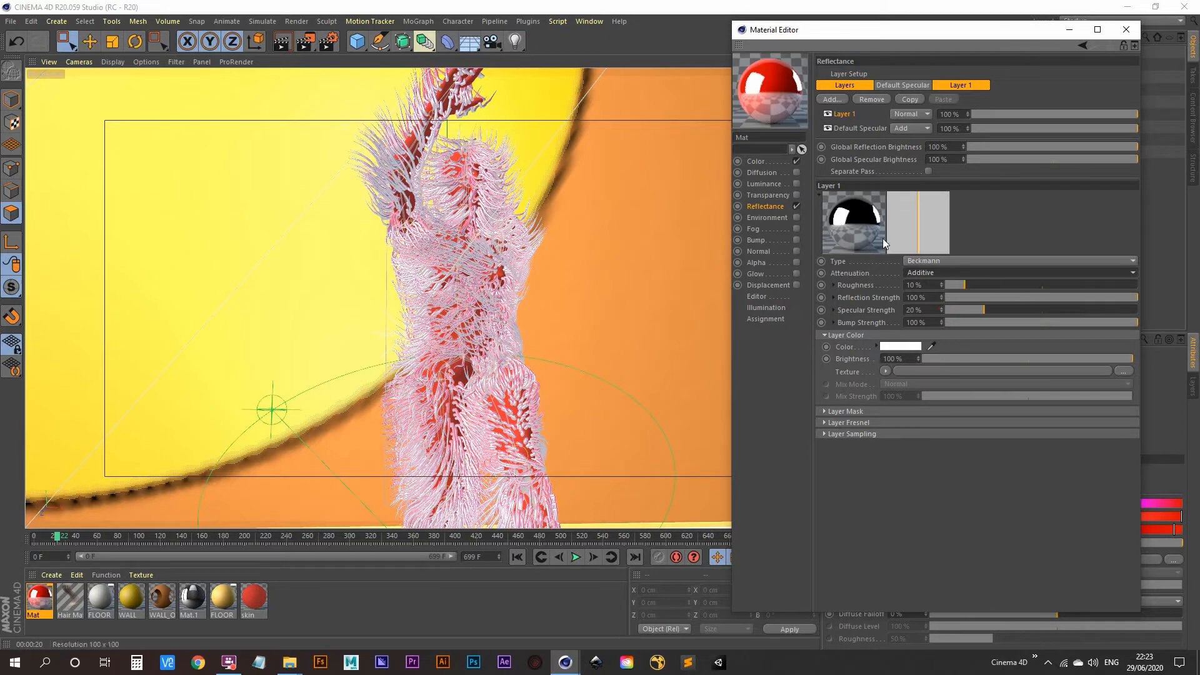
left_click_drag(1030, 296, 1004, 299)
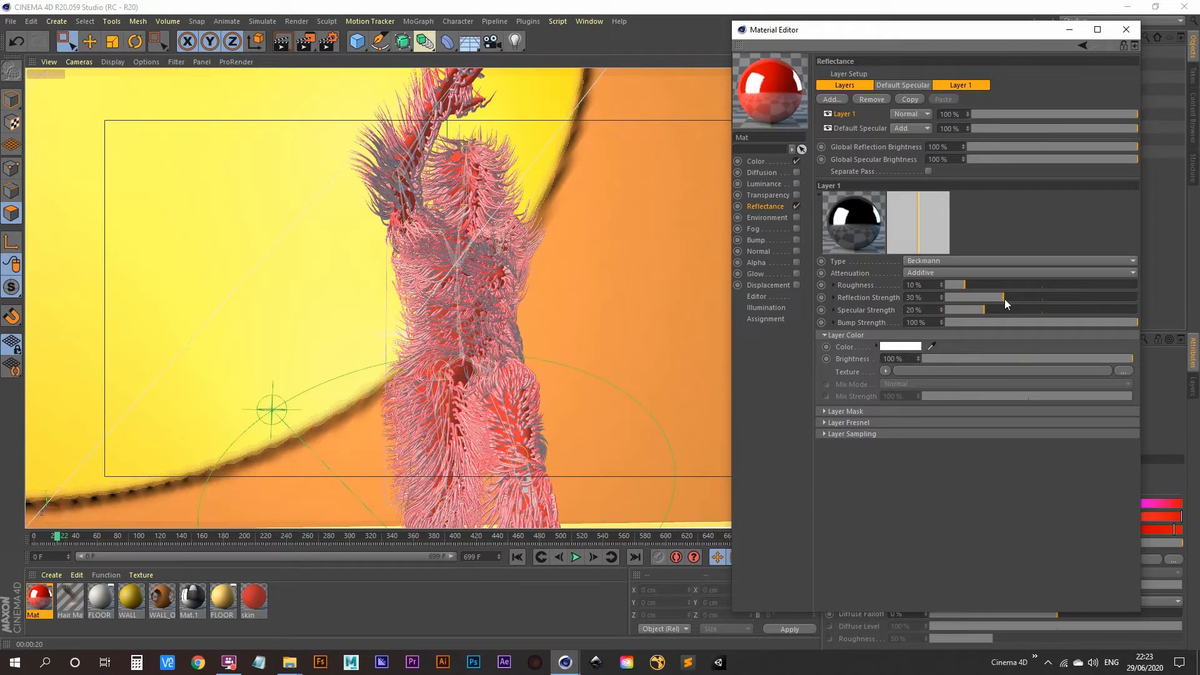
key("ctrl+r")
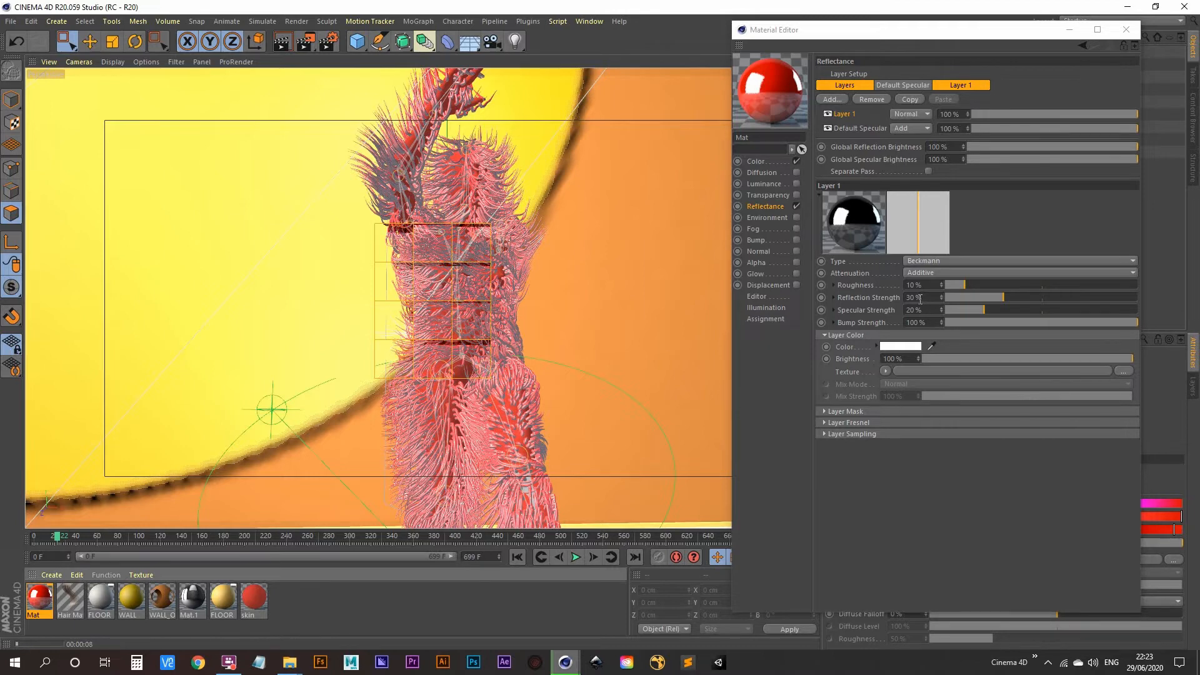
Delete the Beckmann layer, set Default Specular to 72% strength and 27% width, and render
right_click(850, 117)
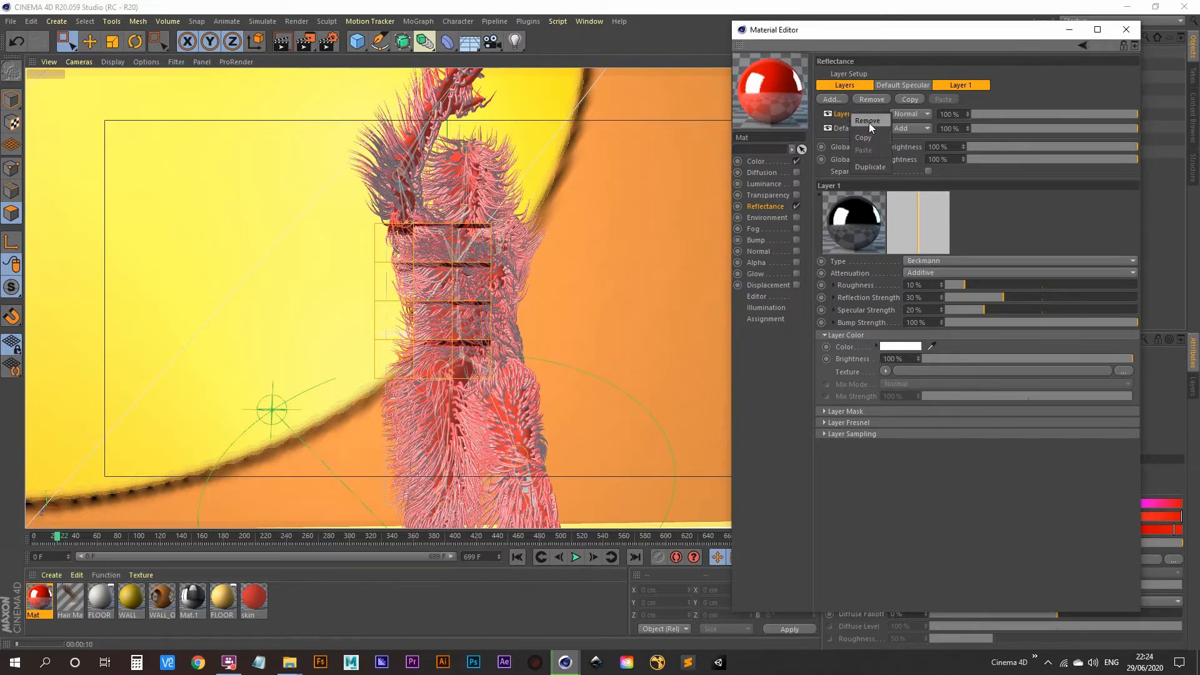
left_click(868, 121)
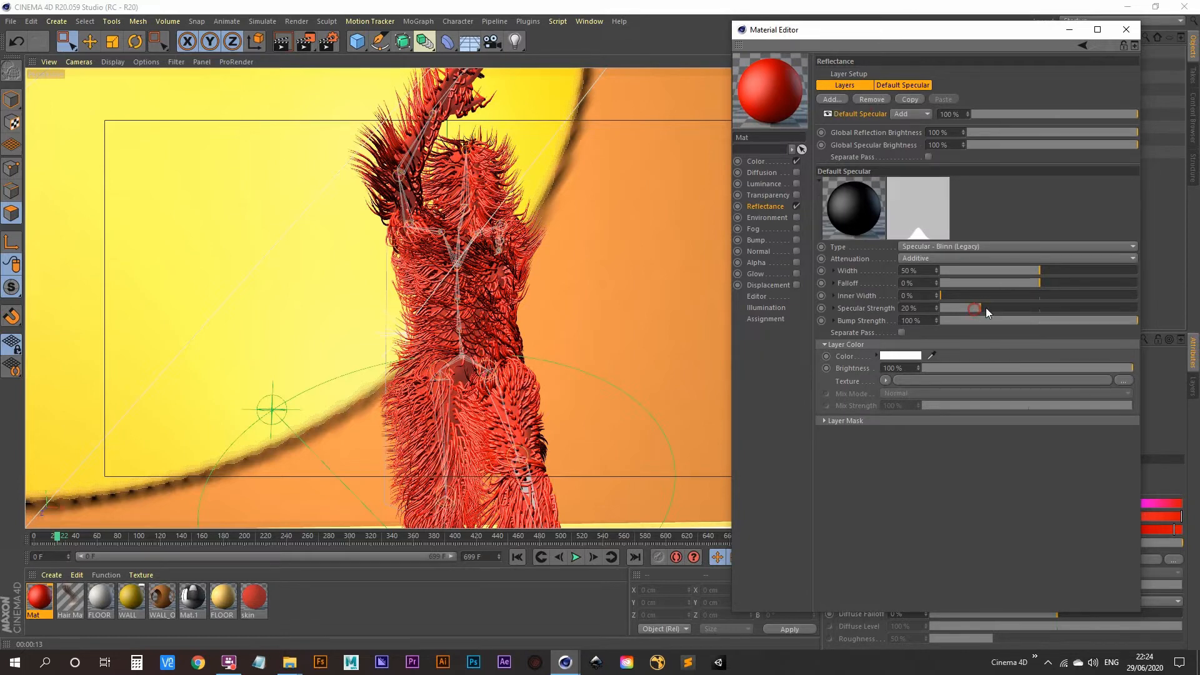
left_click_drag(985, 308, 993, 279)
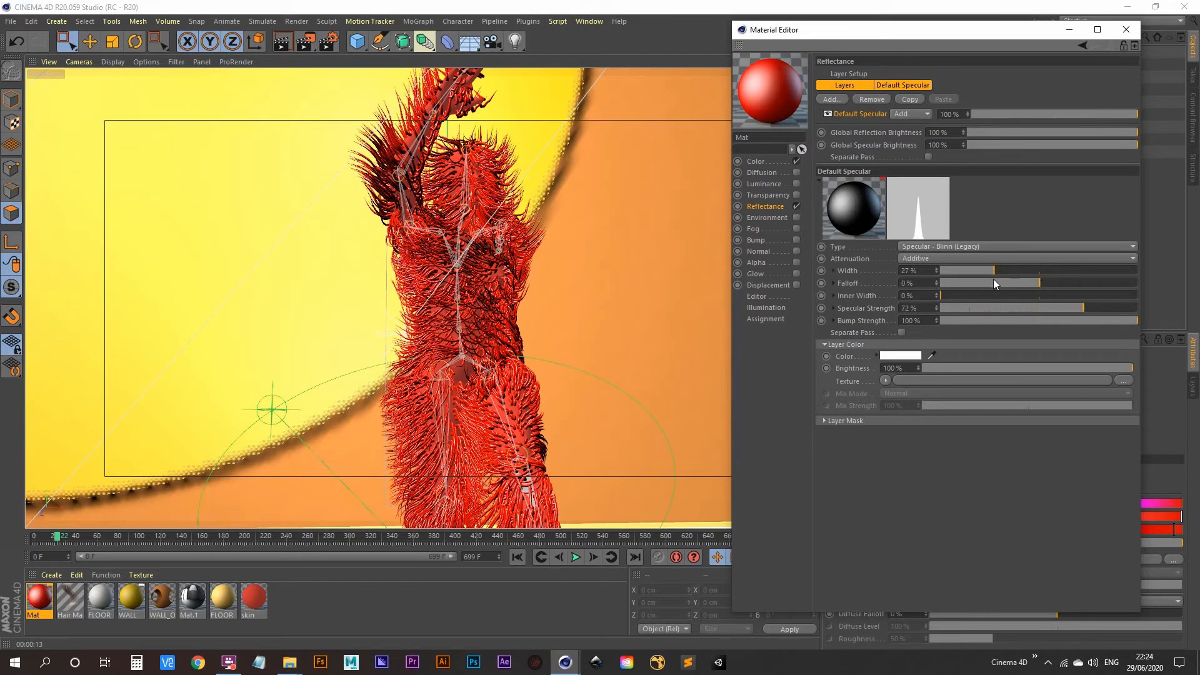
left_click(282, 41)
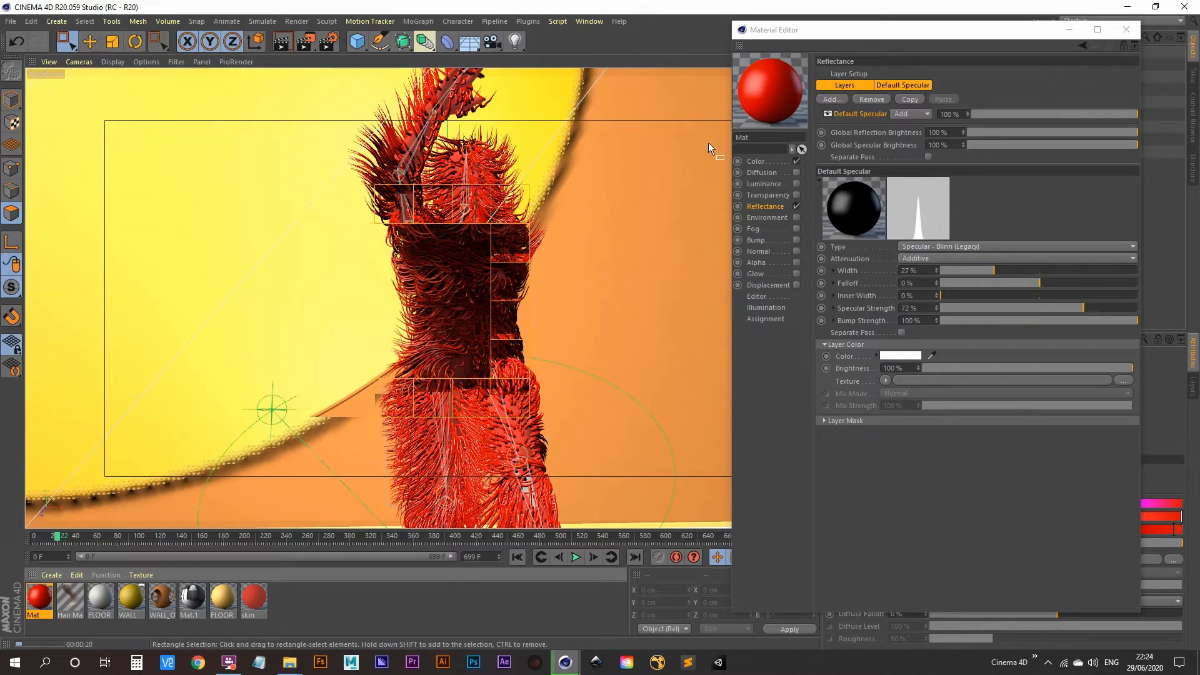
left_click(70, 600)
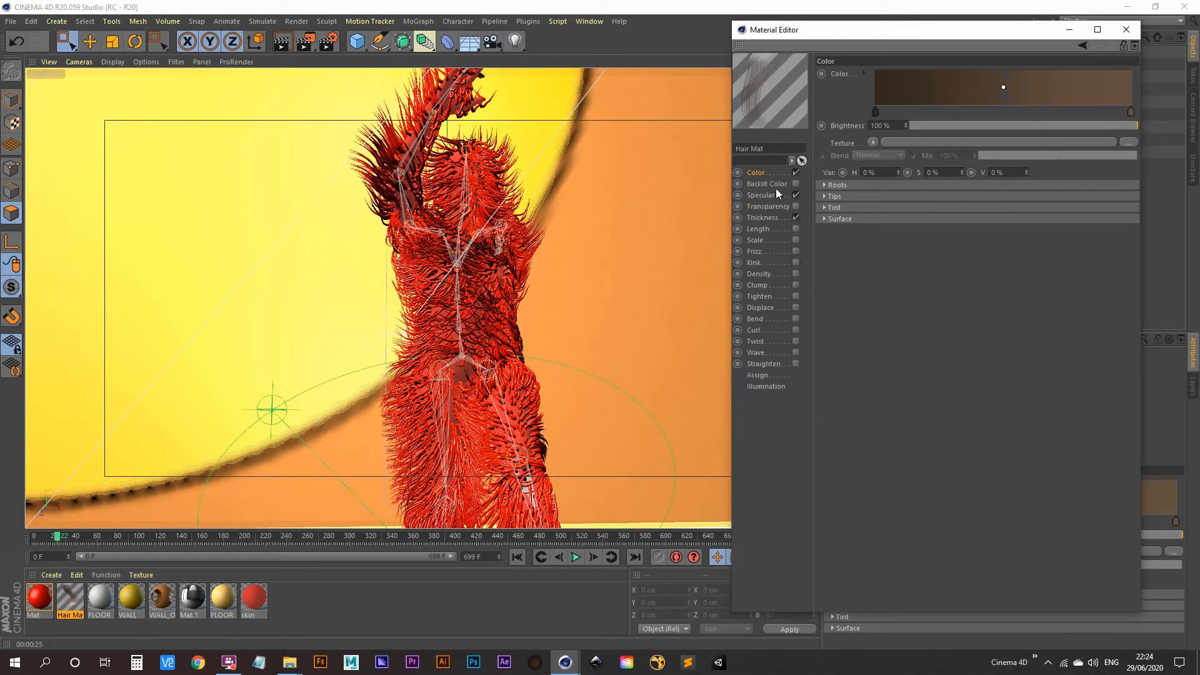
Give Hair Mat a thickness of 1 cm at the root and 2 cm at the tip, then render
left_click(765, 219)
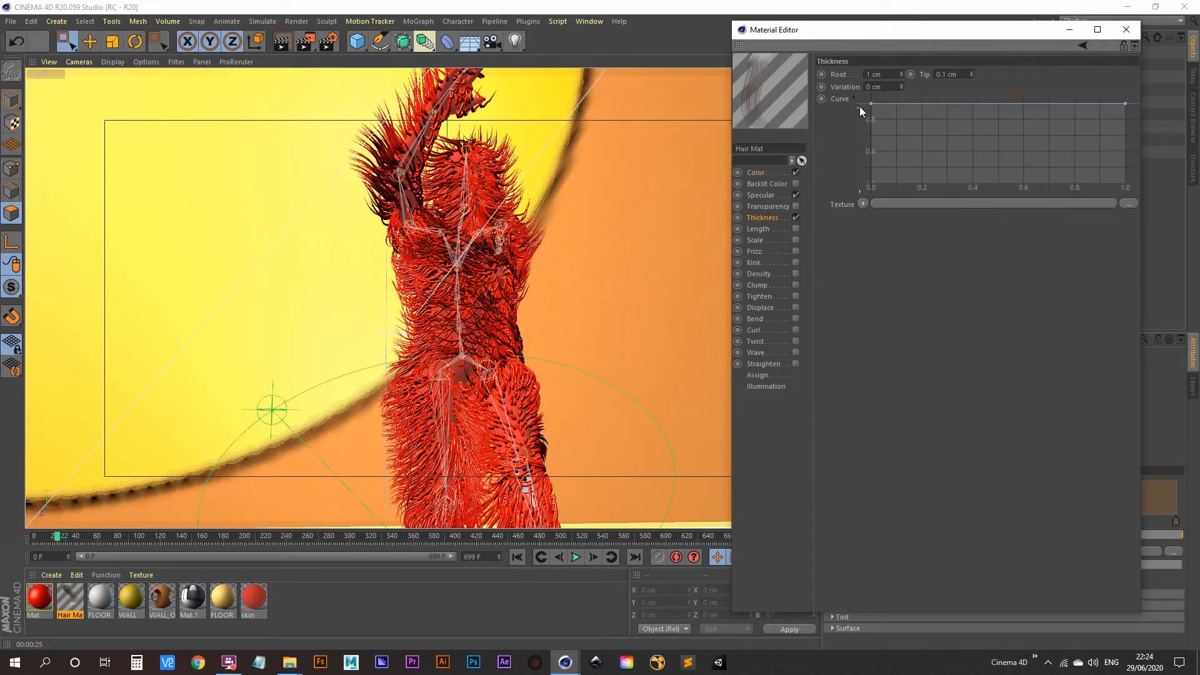
left_click(886, 72)
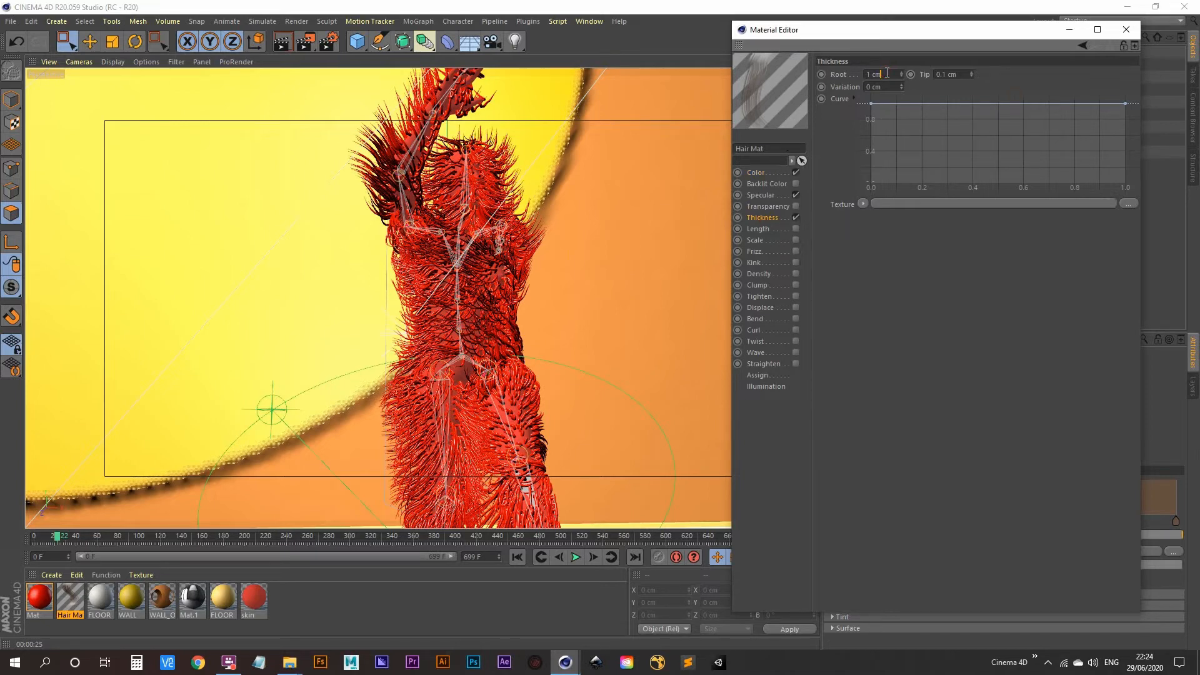
double_click(958, 71)
type("2")
key("Tab")
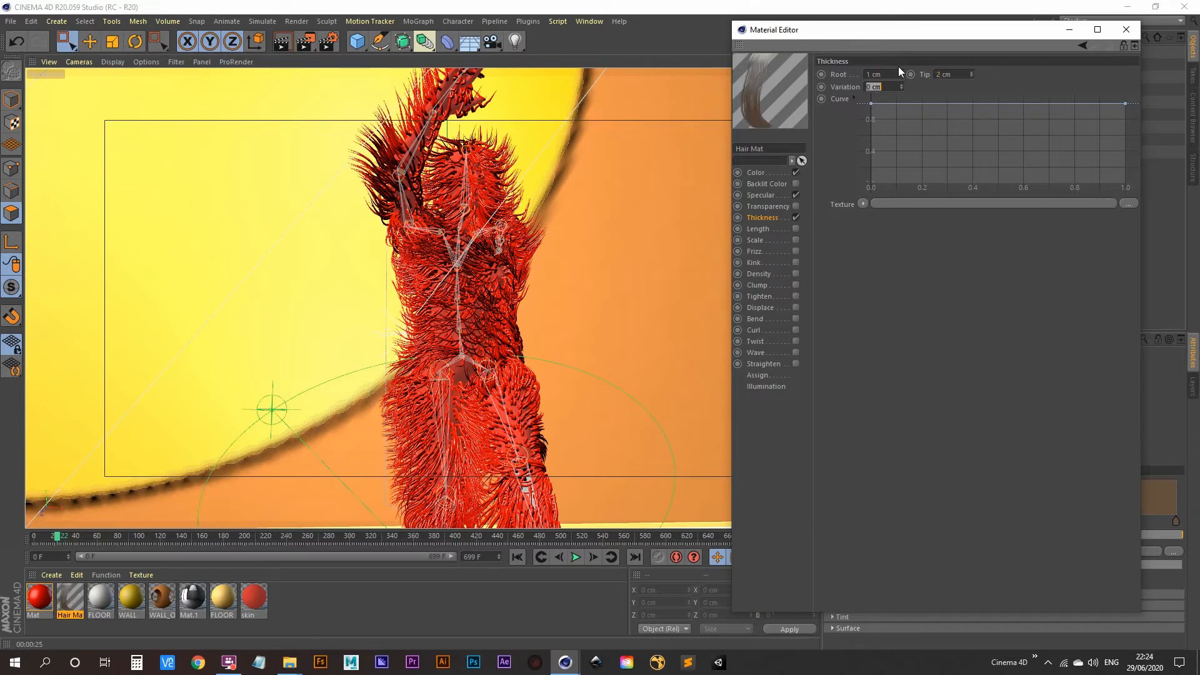
left_click(282, 41)
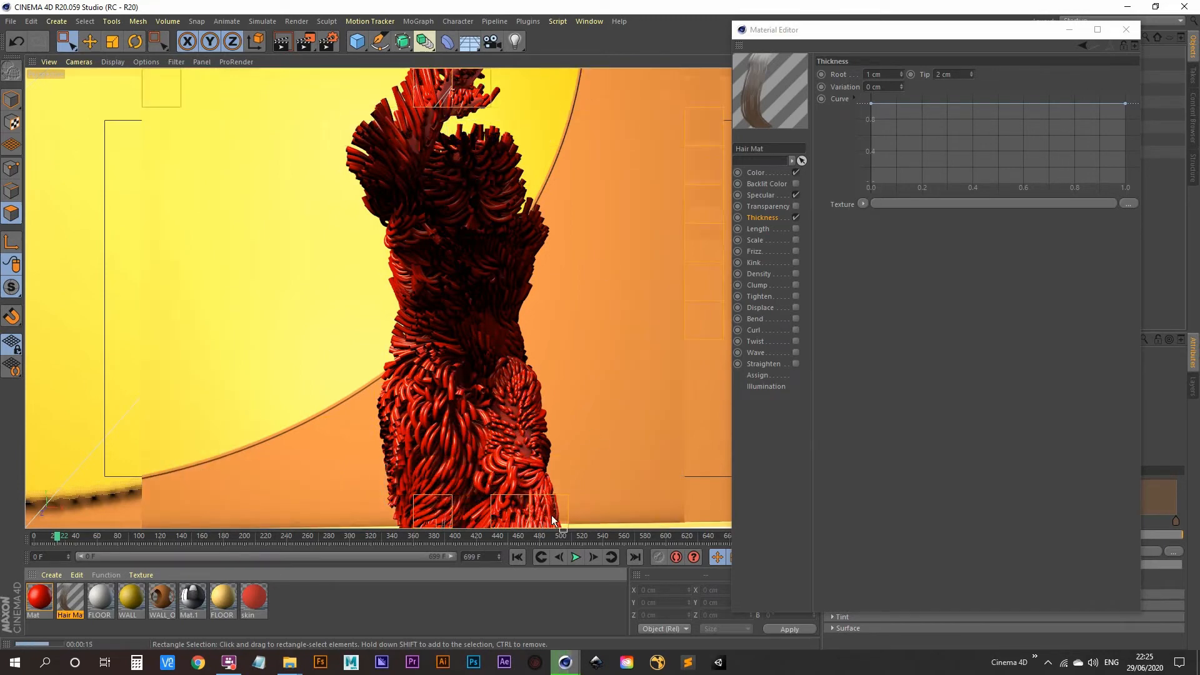
Play to a new pose and render the frame showing the thick red tube hair
left_click(576, 557)
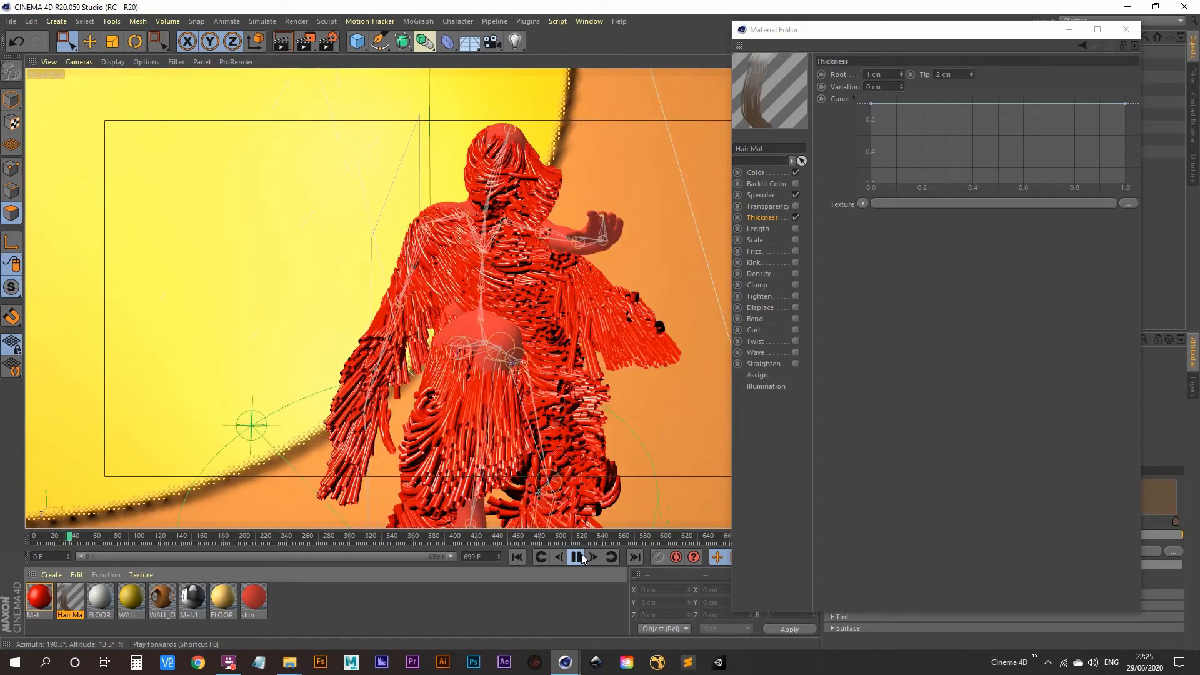
left_click(582, 555)
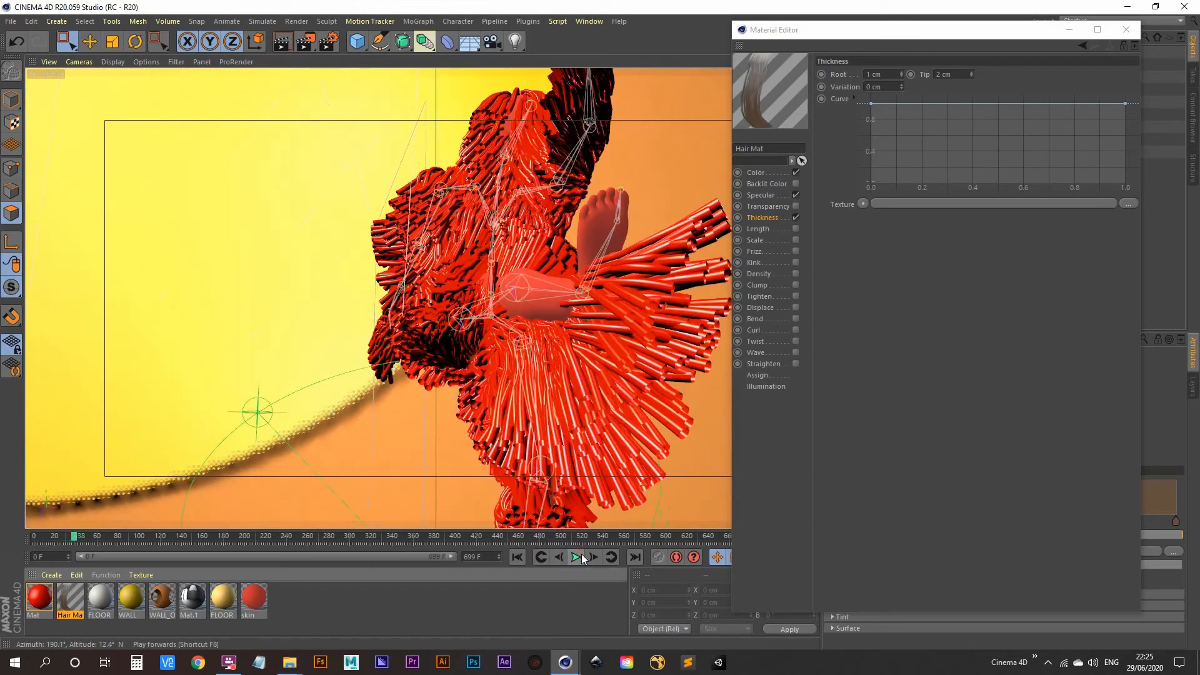
left_click(284, 42)
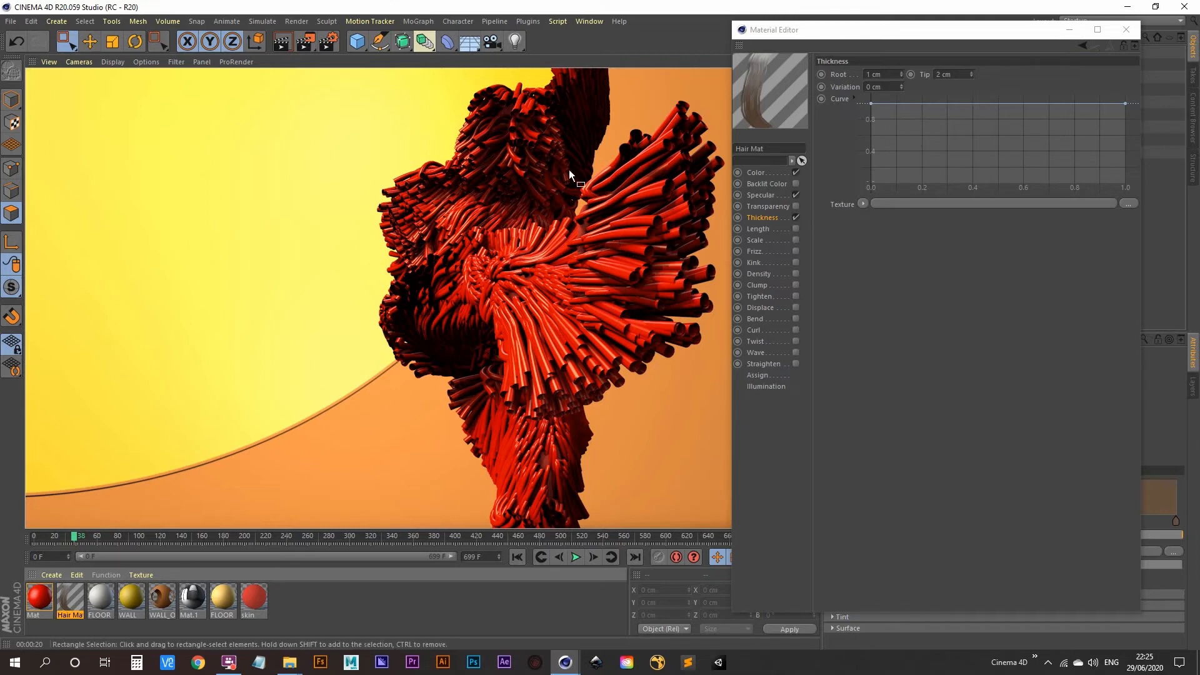
Minimize the Material Editor and toggle the Hair's End Cap on, then leave it off
left_click(1069, 31)
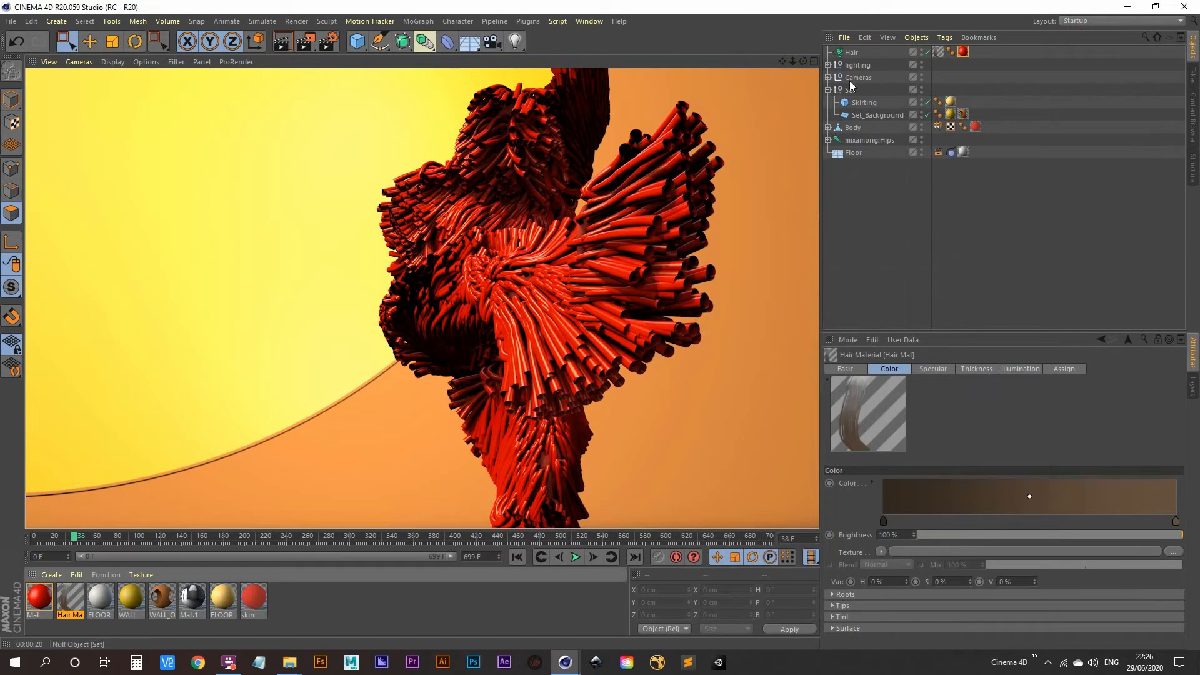
left_click(851, 53)
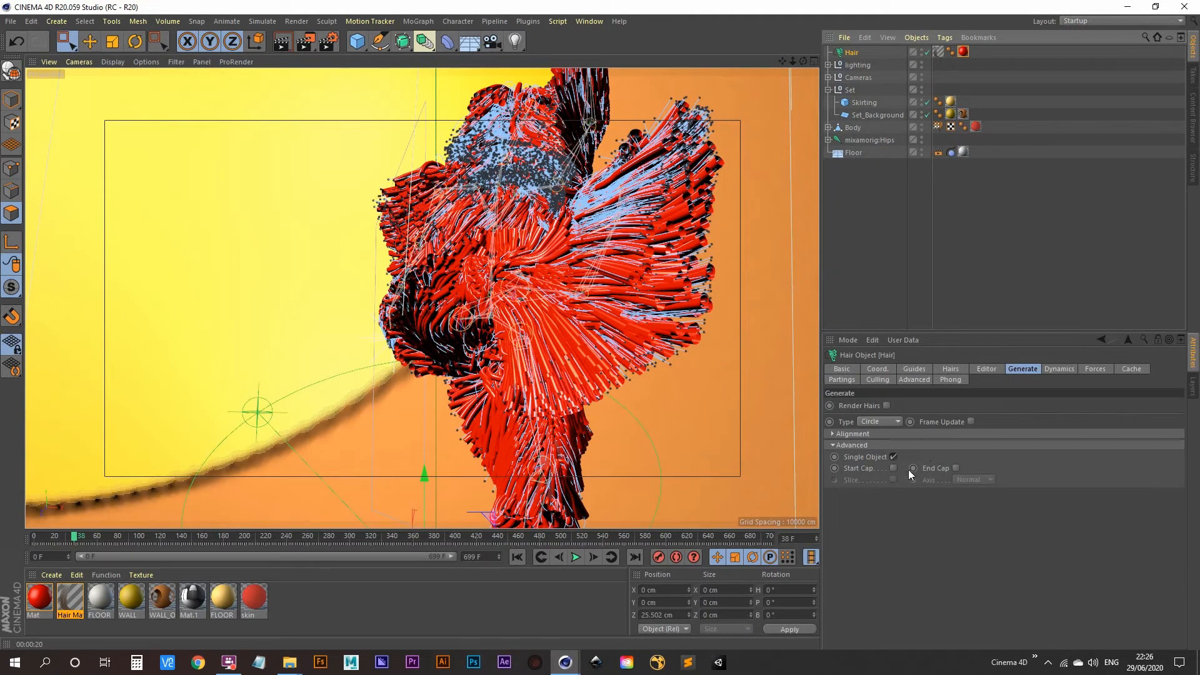
left_click(957, 468)
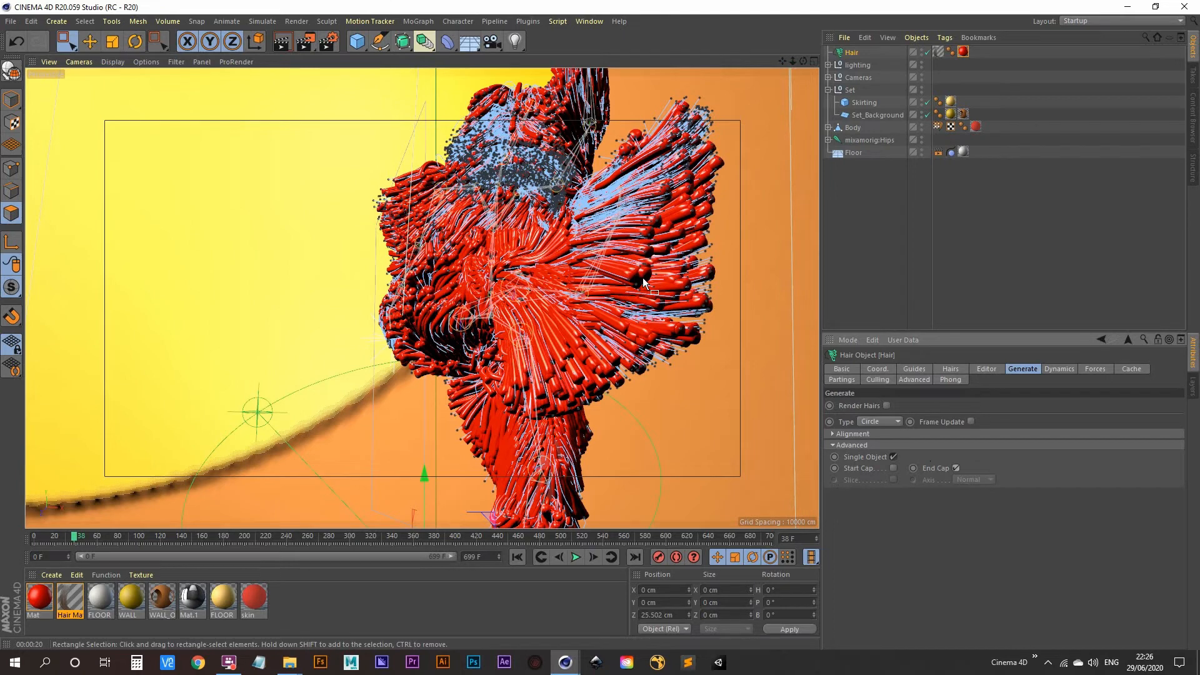
left_click(958, 469)
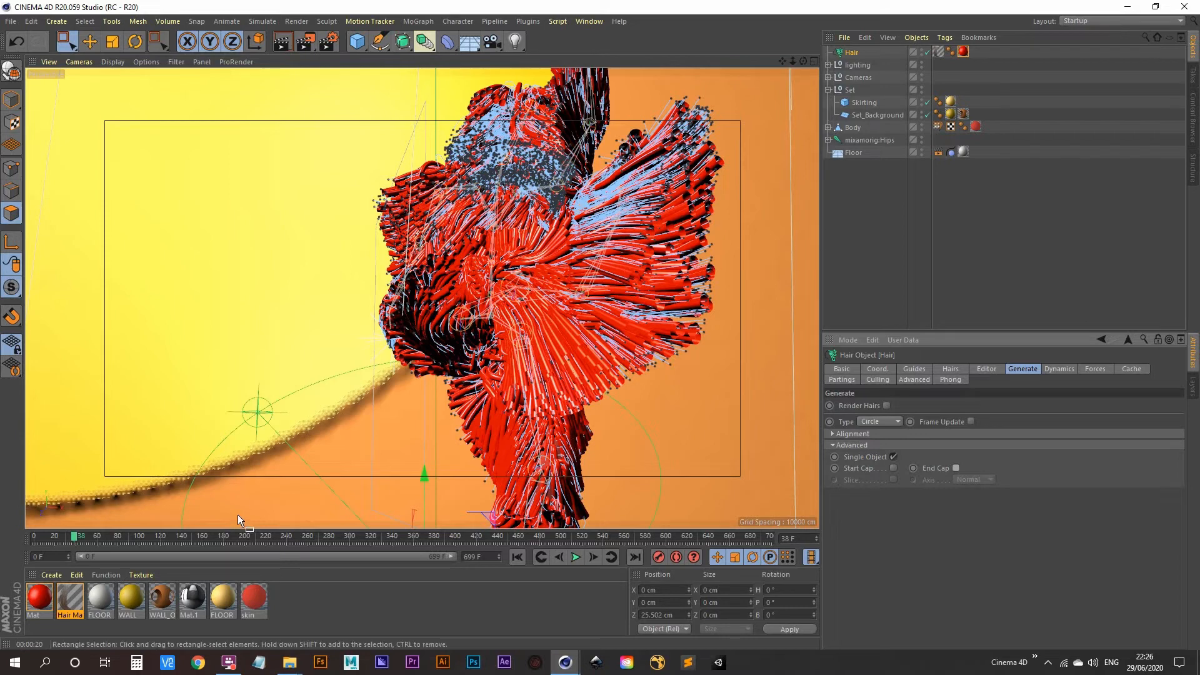
Set the Mat material's Color texture to an Effects > Variation shader and preview the render
double_click(36, 602)
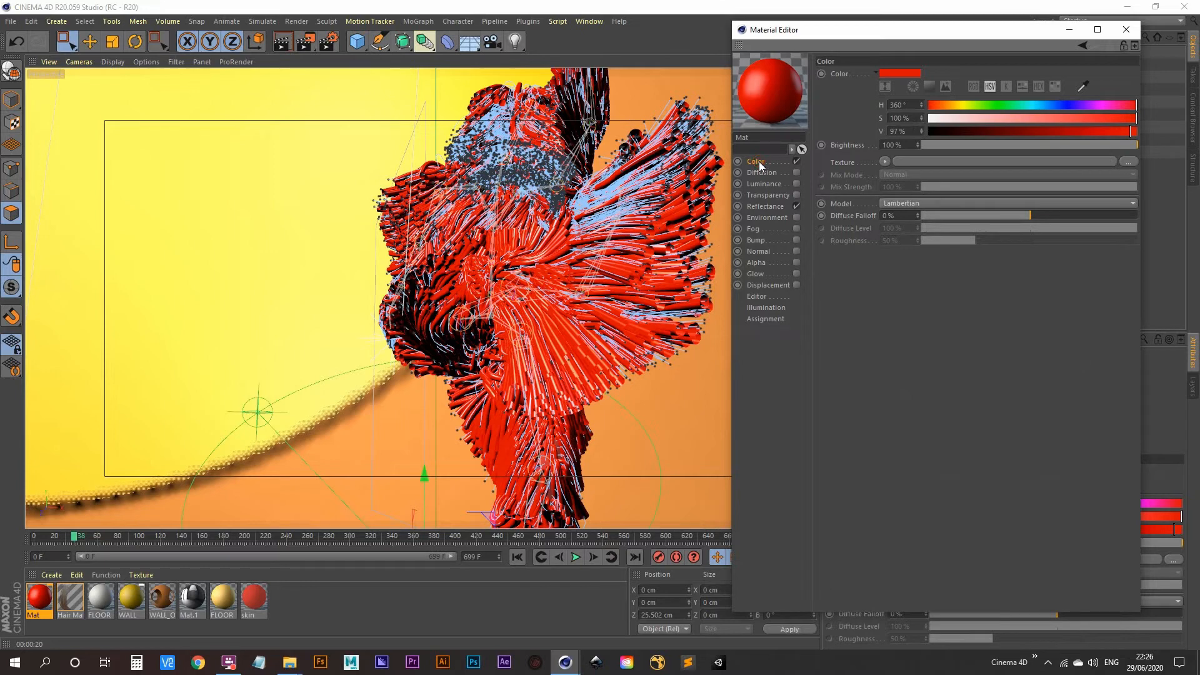
left_click(884, 163)
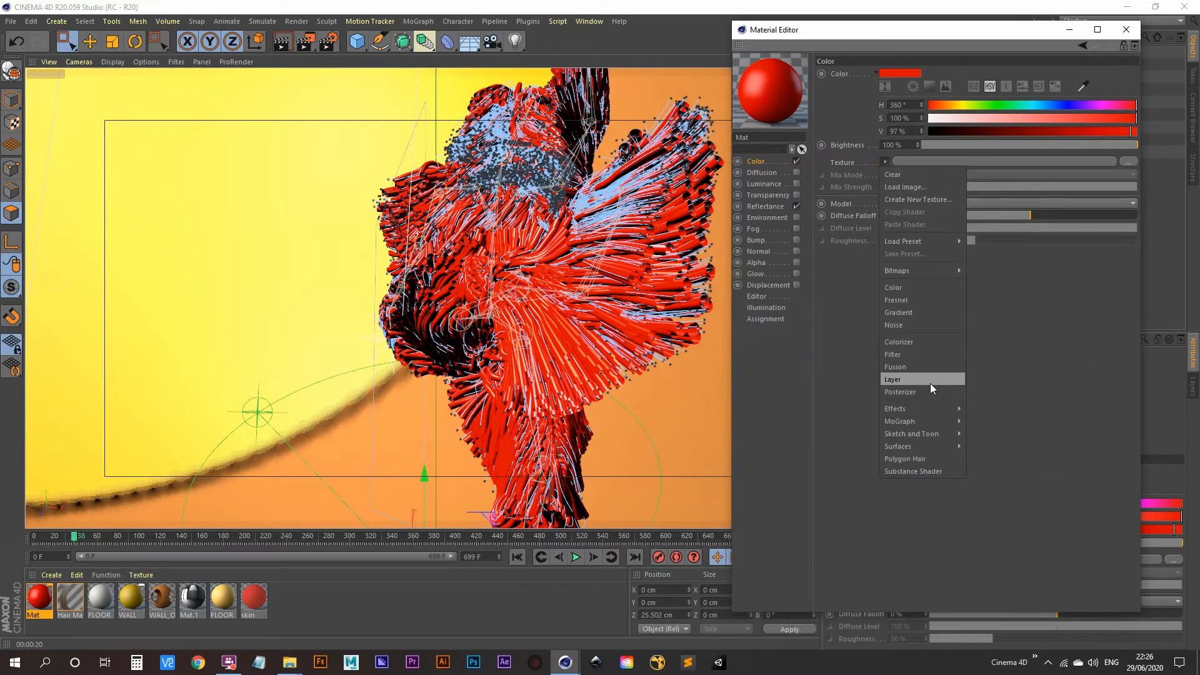
mouse_move(934, 411)
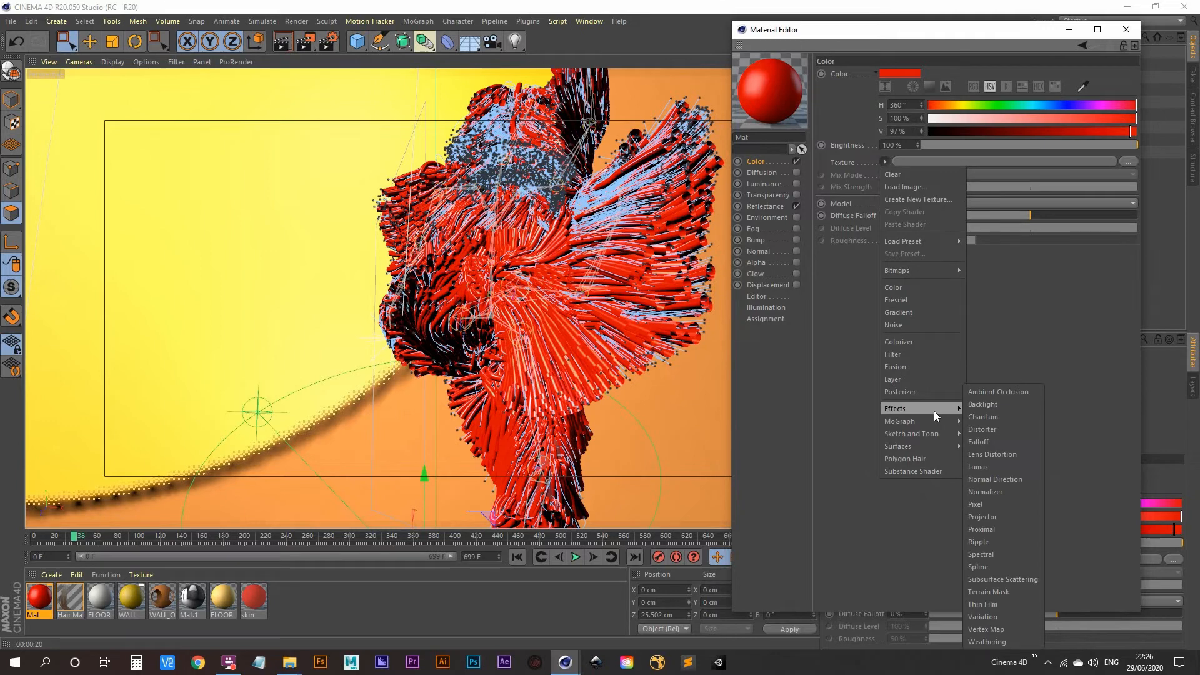
left_click(1026, 613)
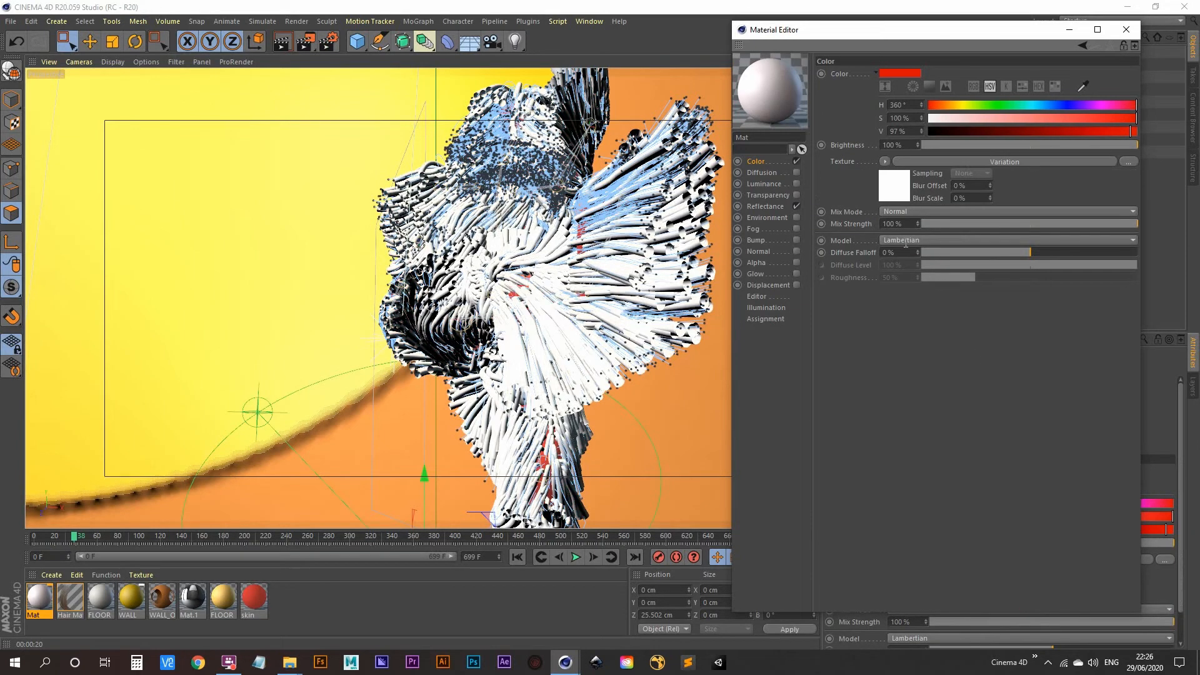
left_click(901, 189)
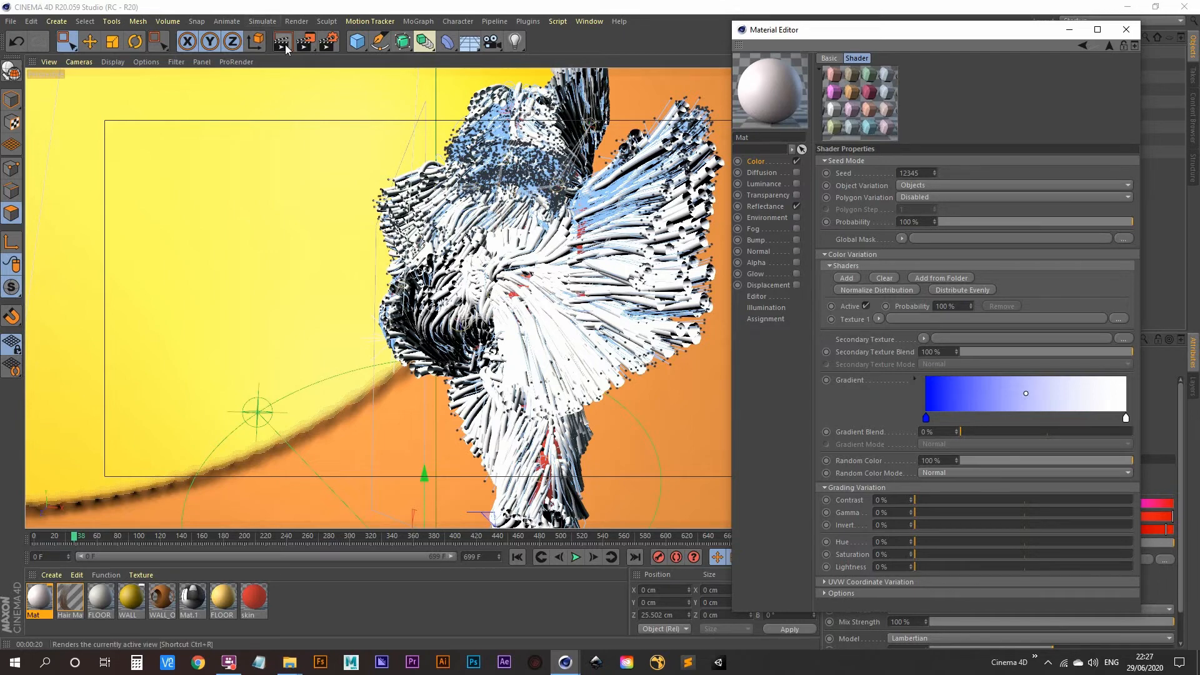
left_click(465, 332)
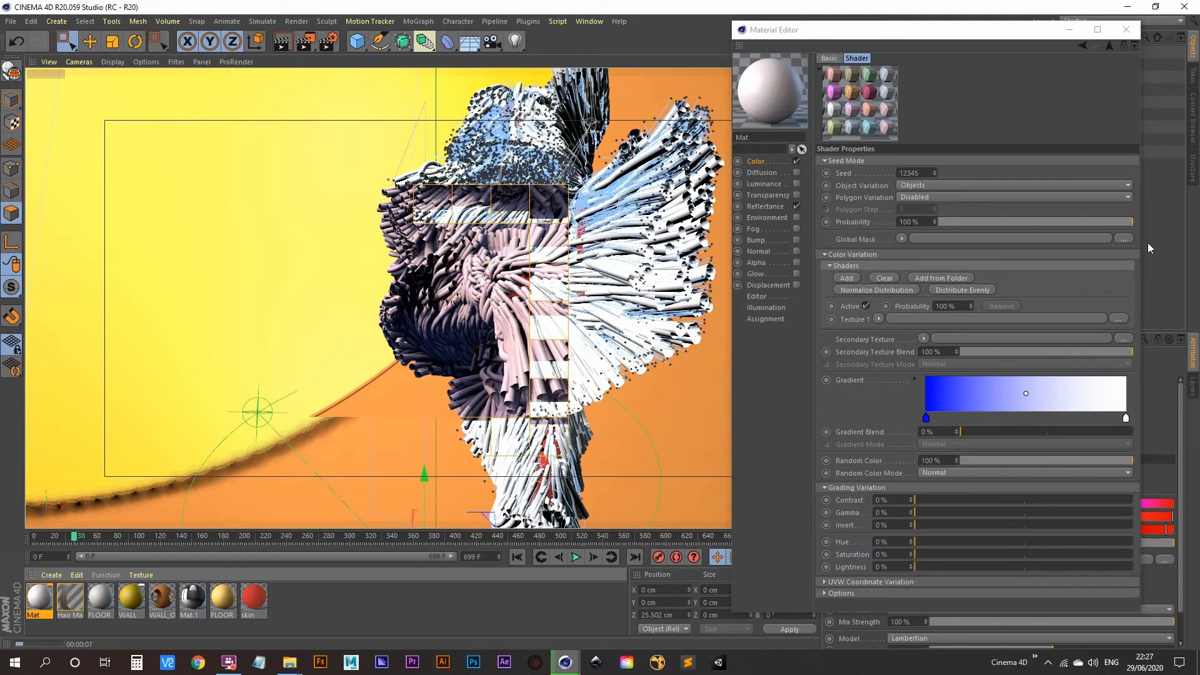
Give the Variation shader Gradient Blend 100%, Random Color 0% and Gradient Mode Replace
left_click(1061, 129)
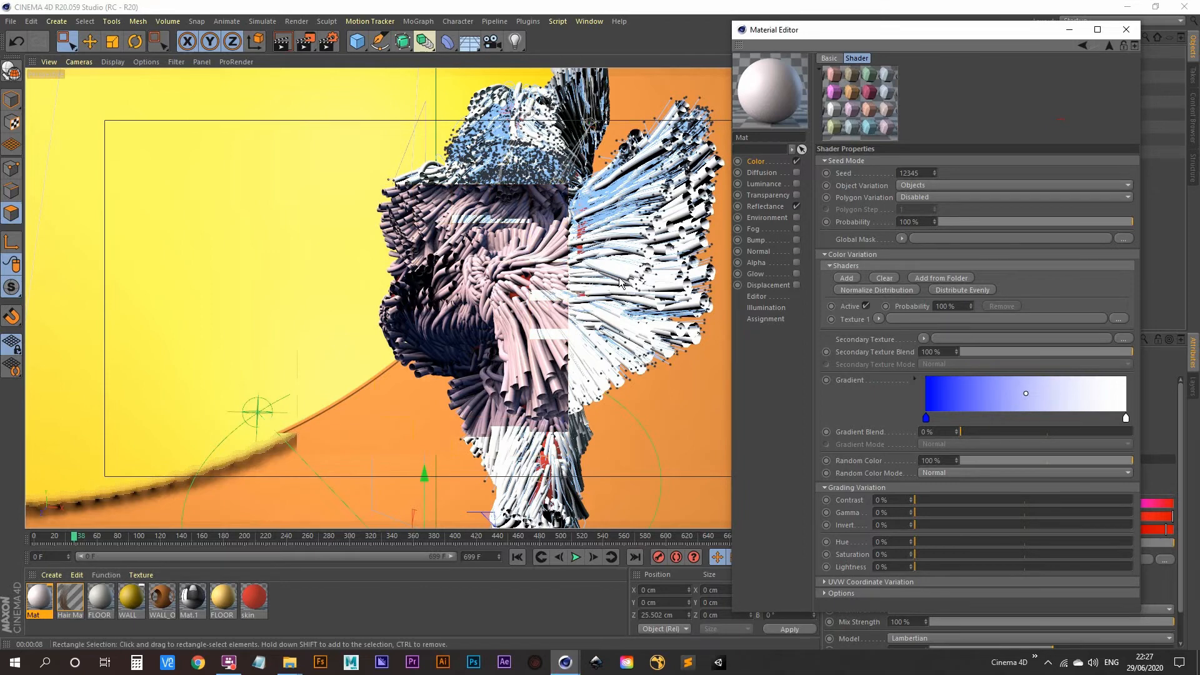
left_click(1170, 281)
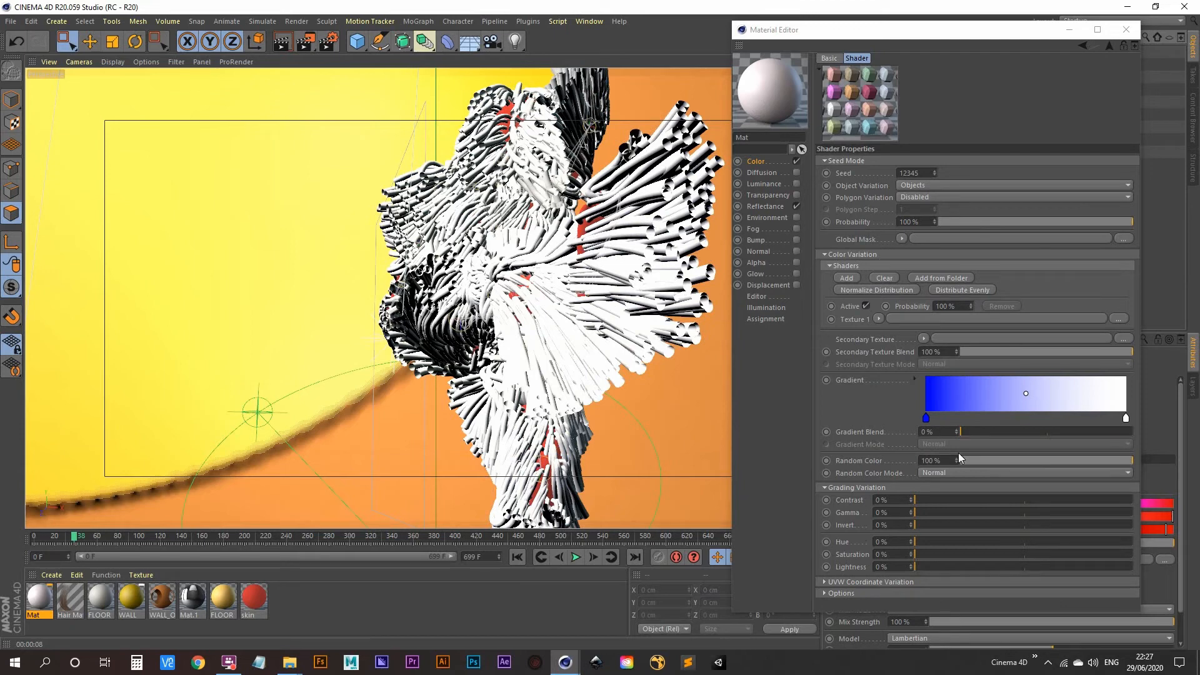
left_click_drag(962, 433, 1143, 429)
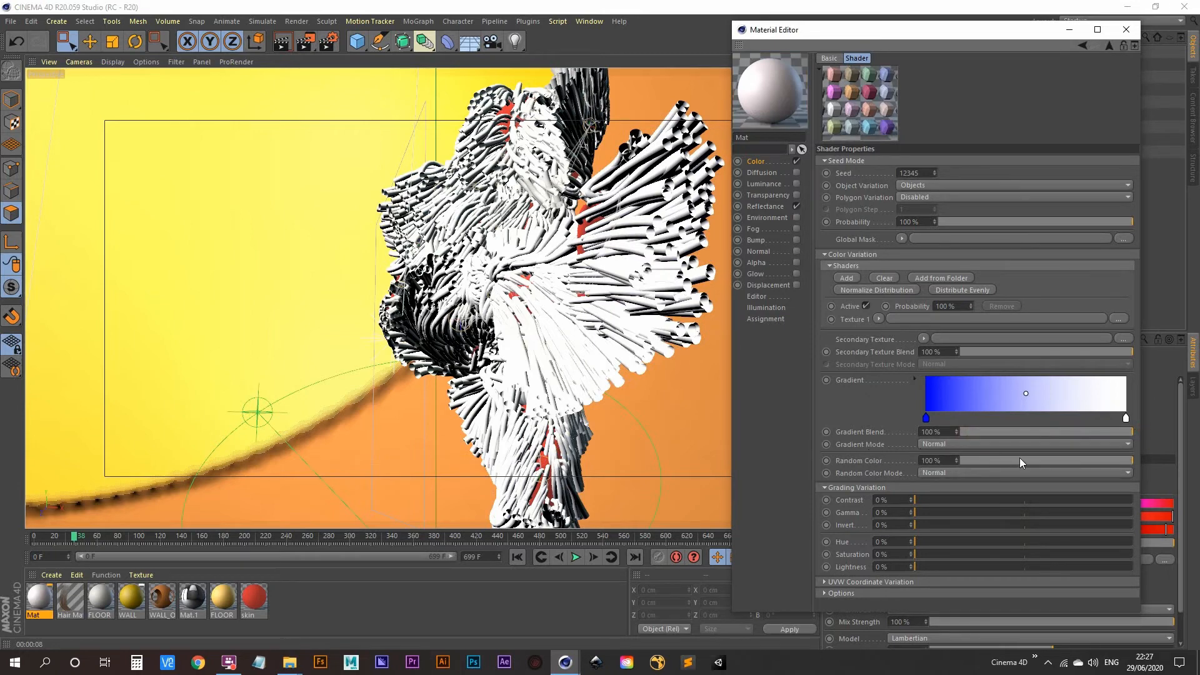
left_click_drag(1019, 459, 928, 460)
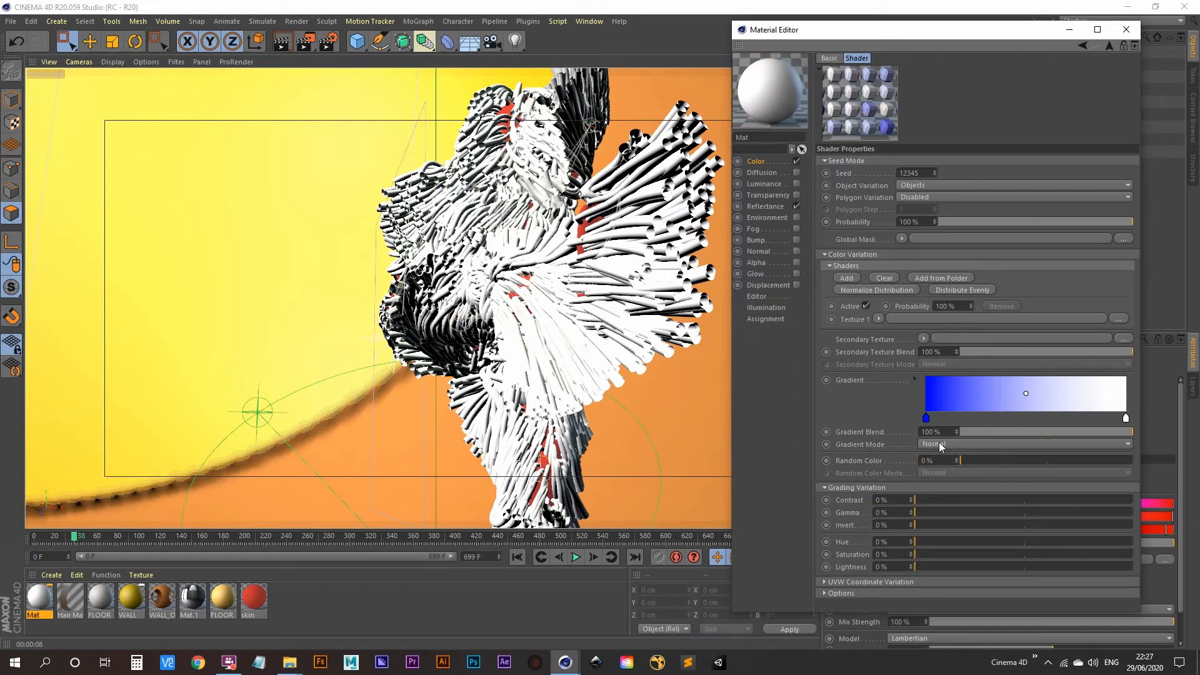
left_click(950, 444)
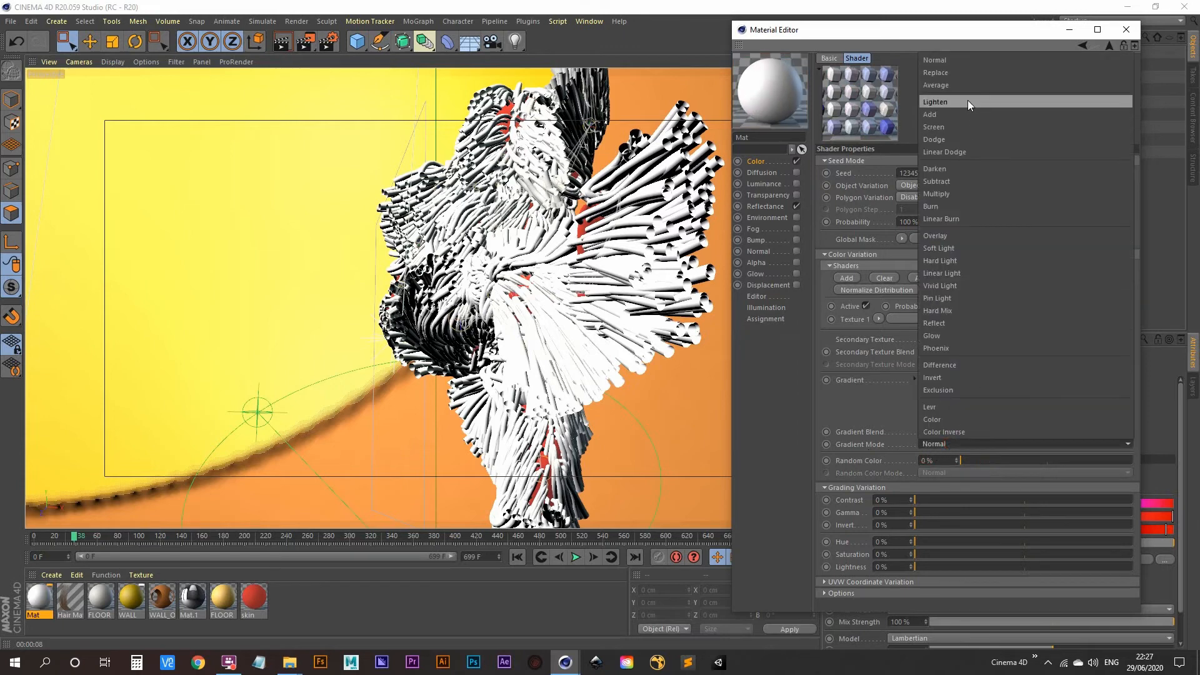
left_click(960, 74)
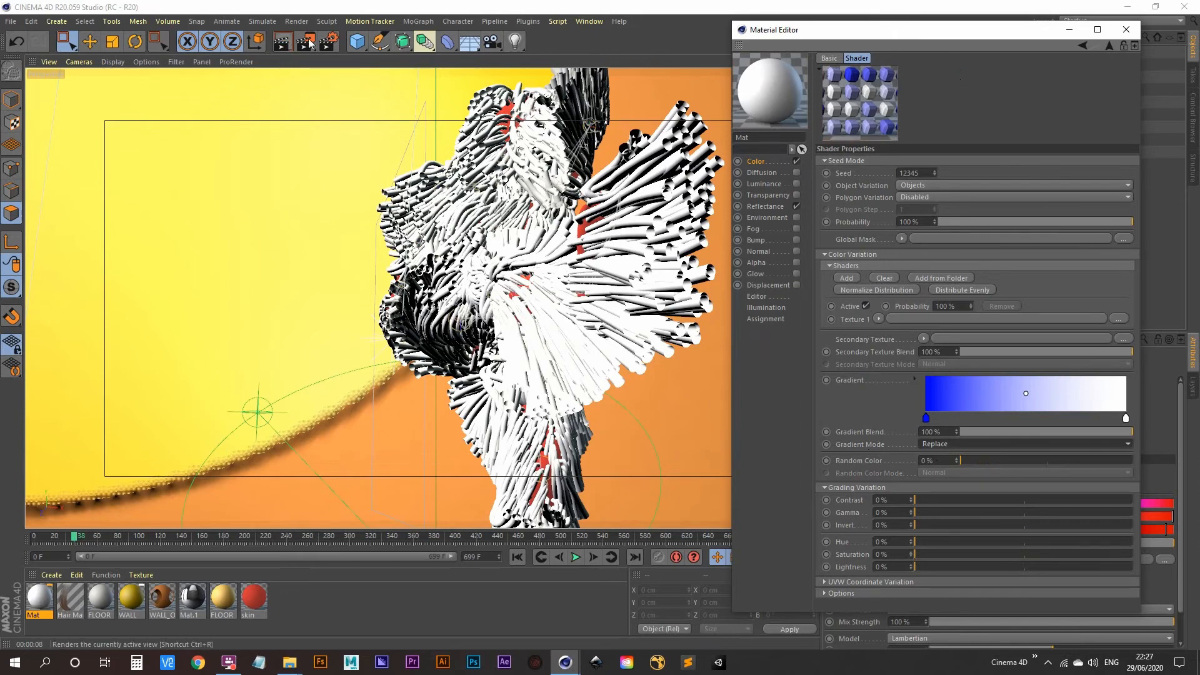
left_click(1063, 30)
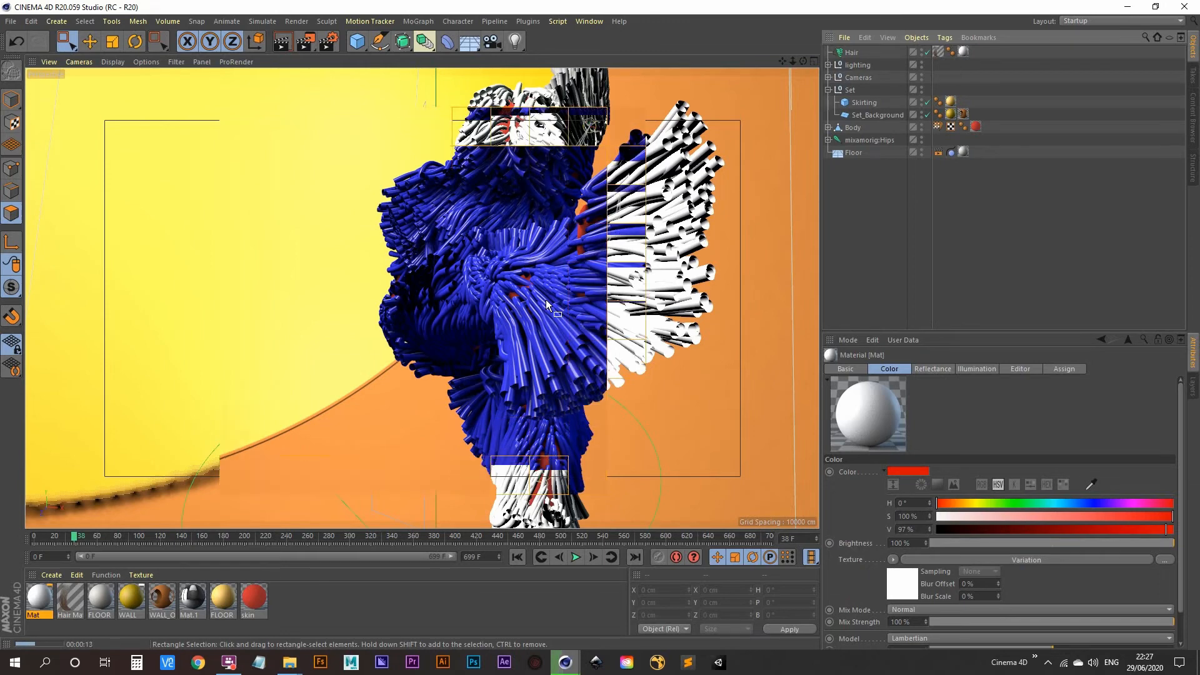
Uncheck Single Object on the Hair object and re-render to see blue-and-white strands
left_click(852, 53)
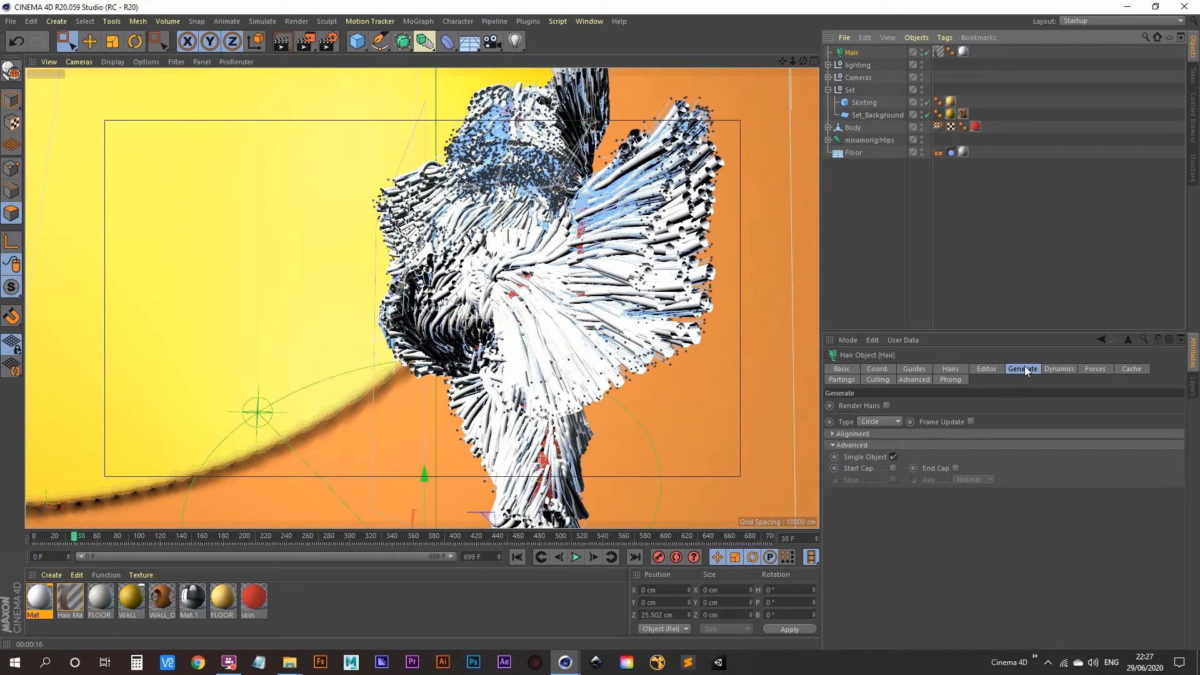
left_click(894, 457)
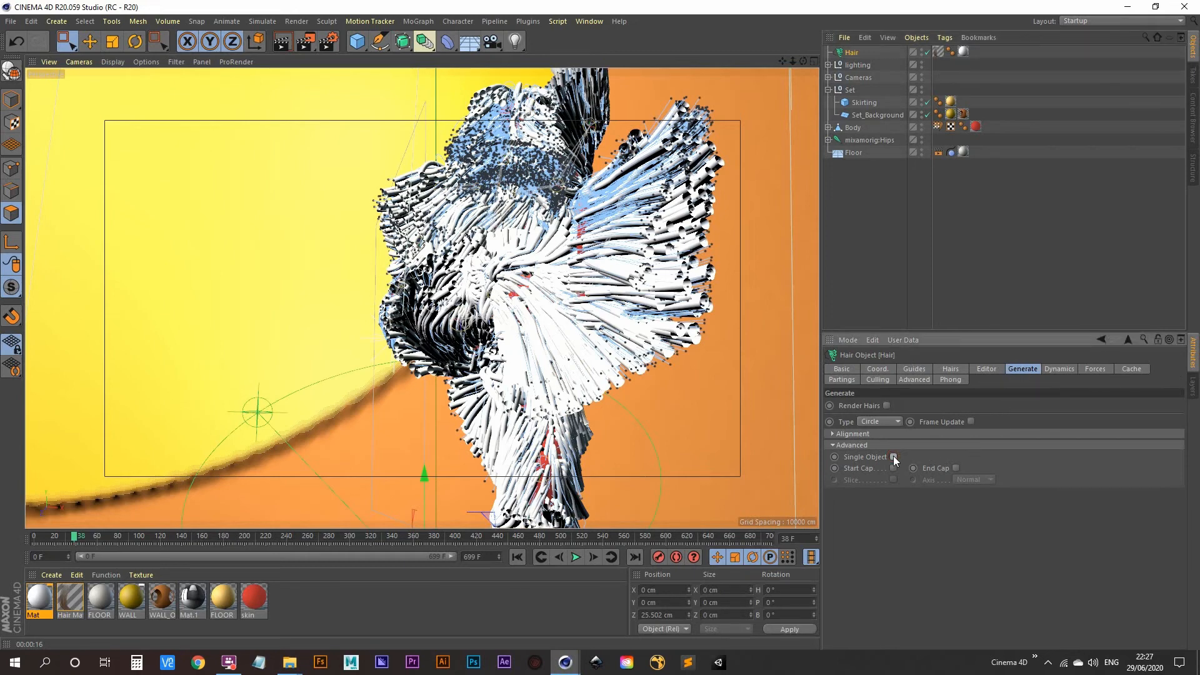
left_click(284, 42)
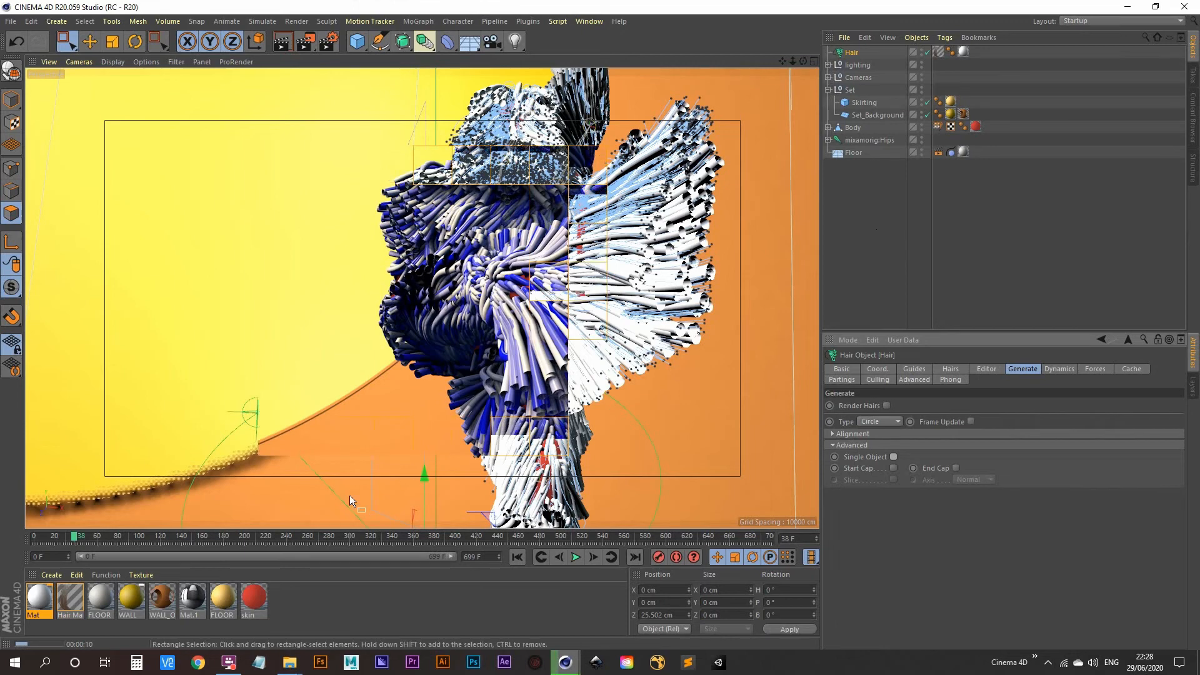
Load a Rainbow preset into the Mat Variation gradient and render the multicoloured hair
double_click(49, 598)
left_click_drag(940, 36, 956, 26)
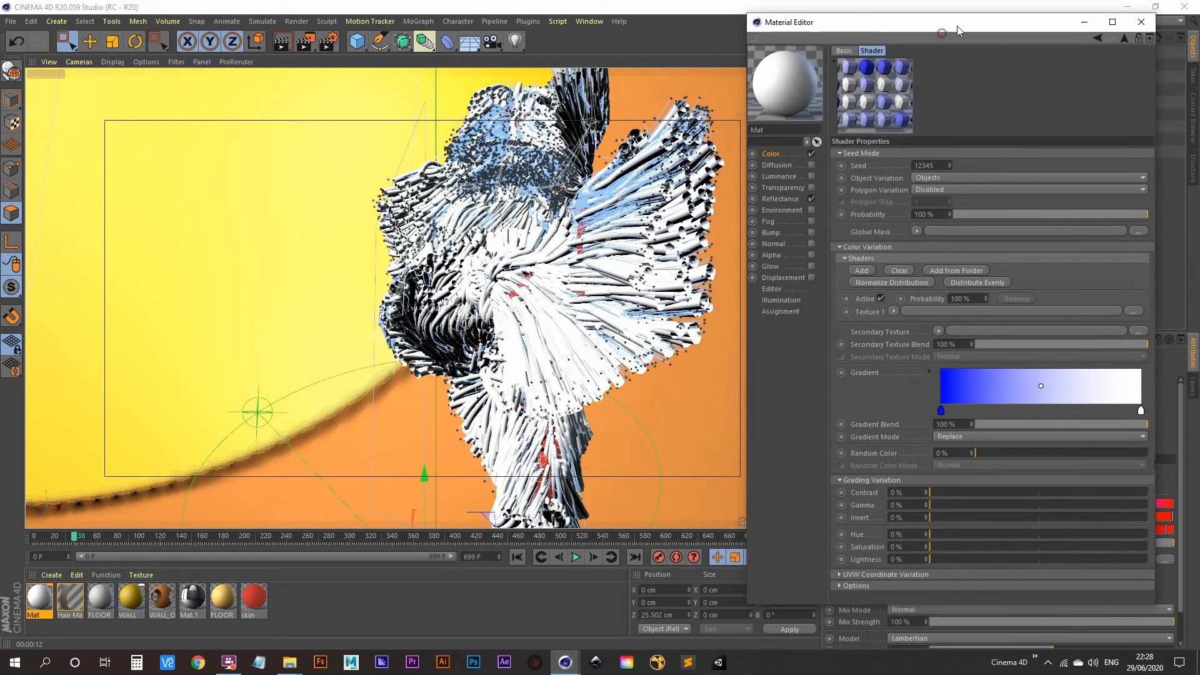
left_click(929, 374)
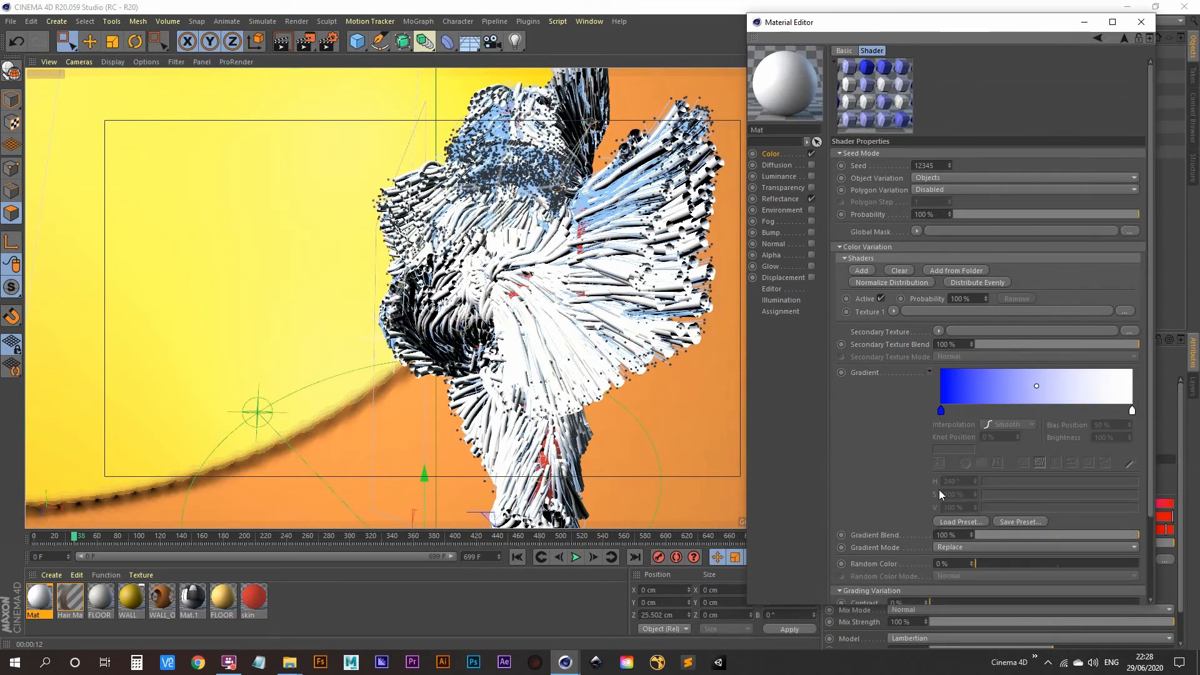
left_click(960, 520)
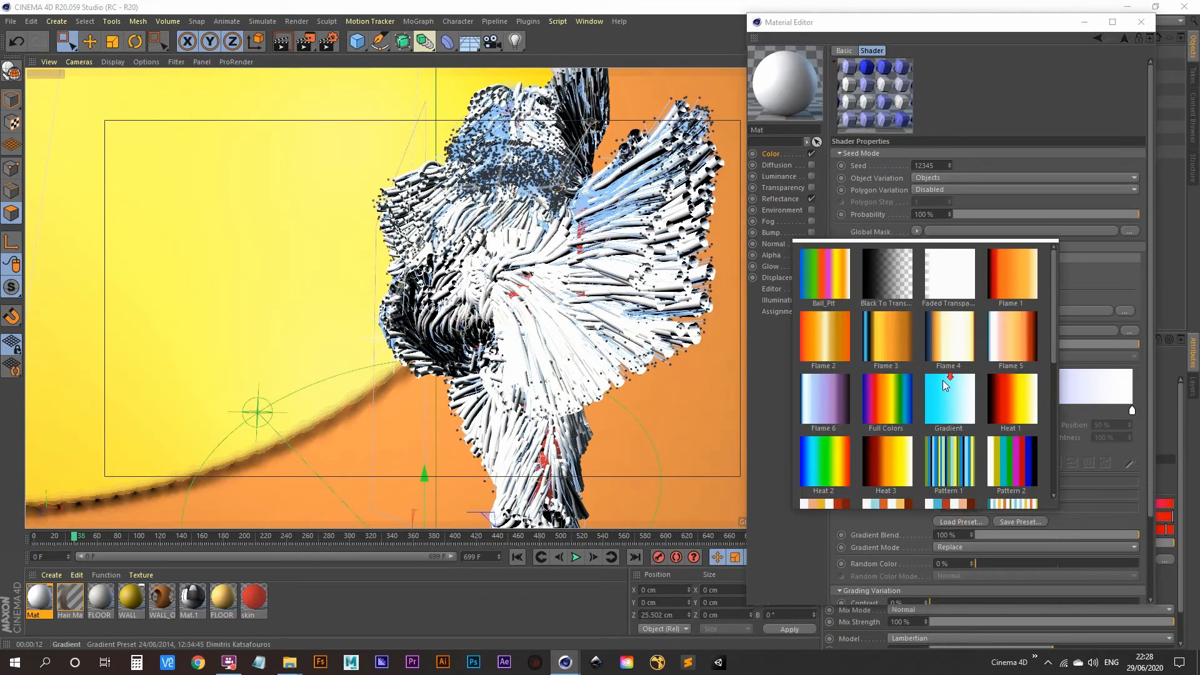
scroll(944, 359, "down", 3)
scroll(882, 411, "up", 3)
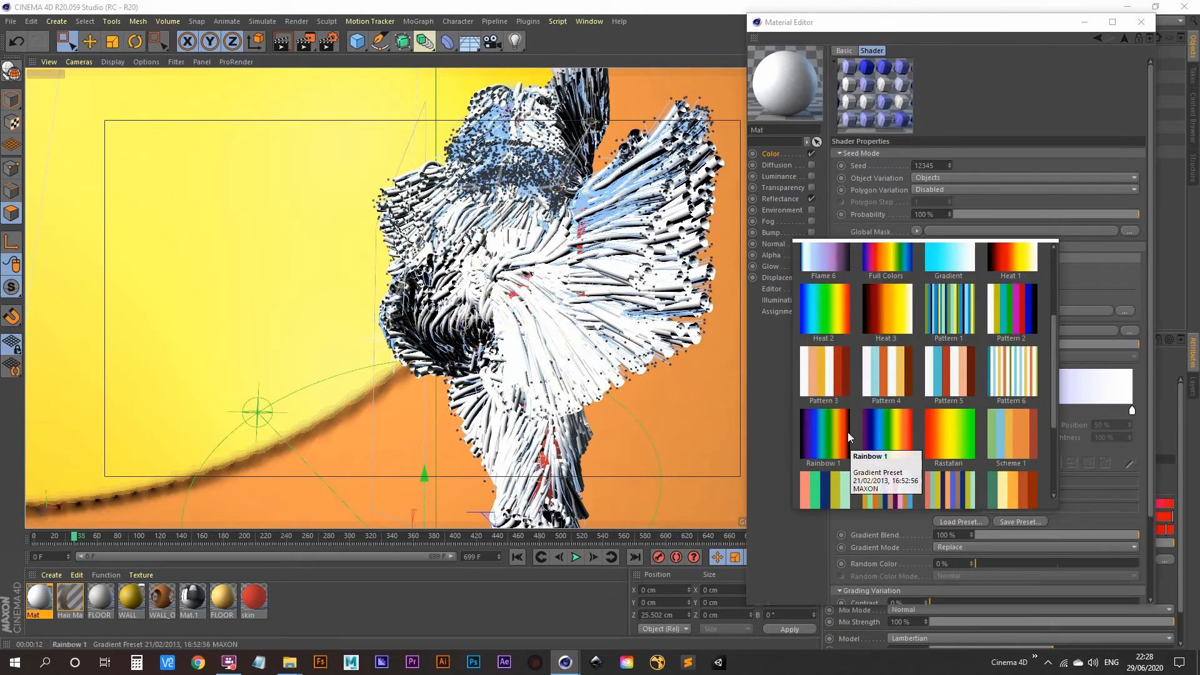
left_click(887, 430)
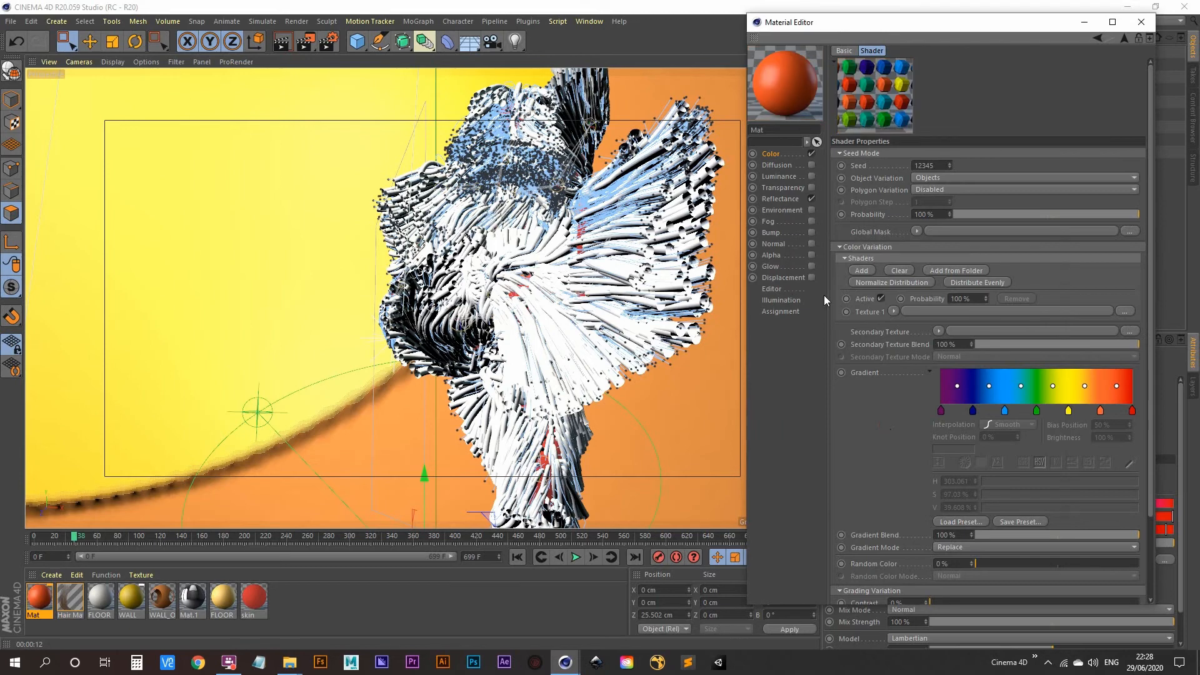
left_click(283, 43)
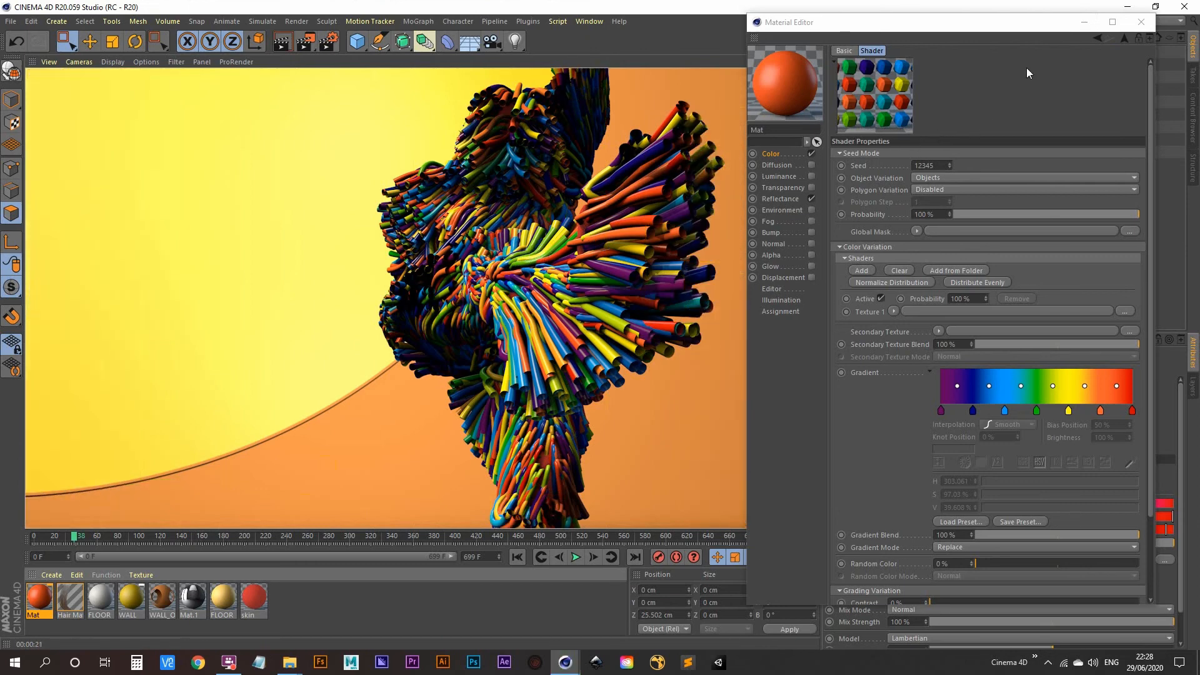
Raise the Hair object's hair Segments from 12 to 20 and re-render the viewport
left_click(1141, 22)
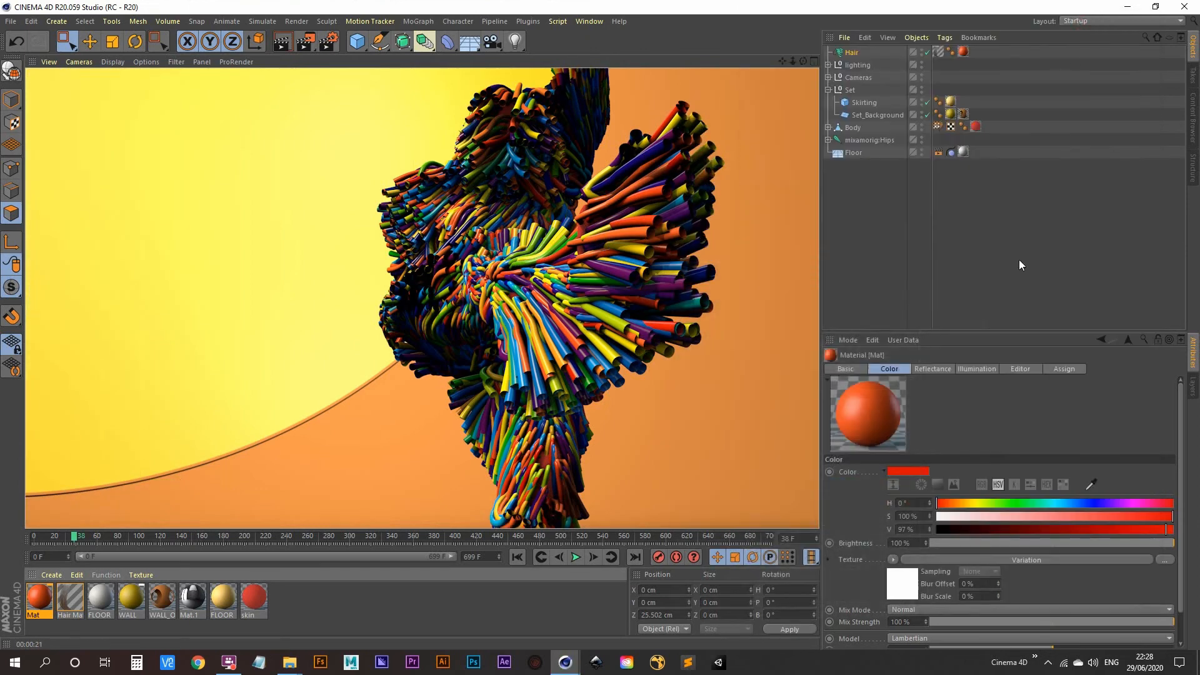
left_click(857, 52)
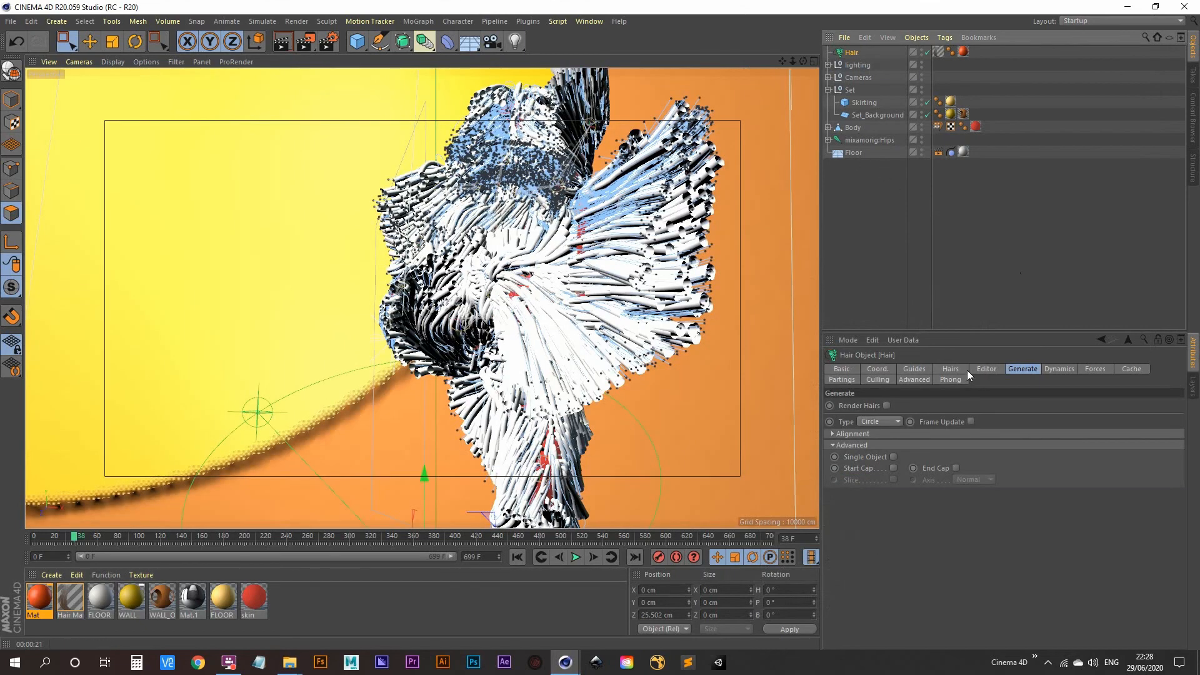
left_click(960, 368)
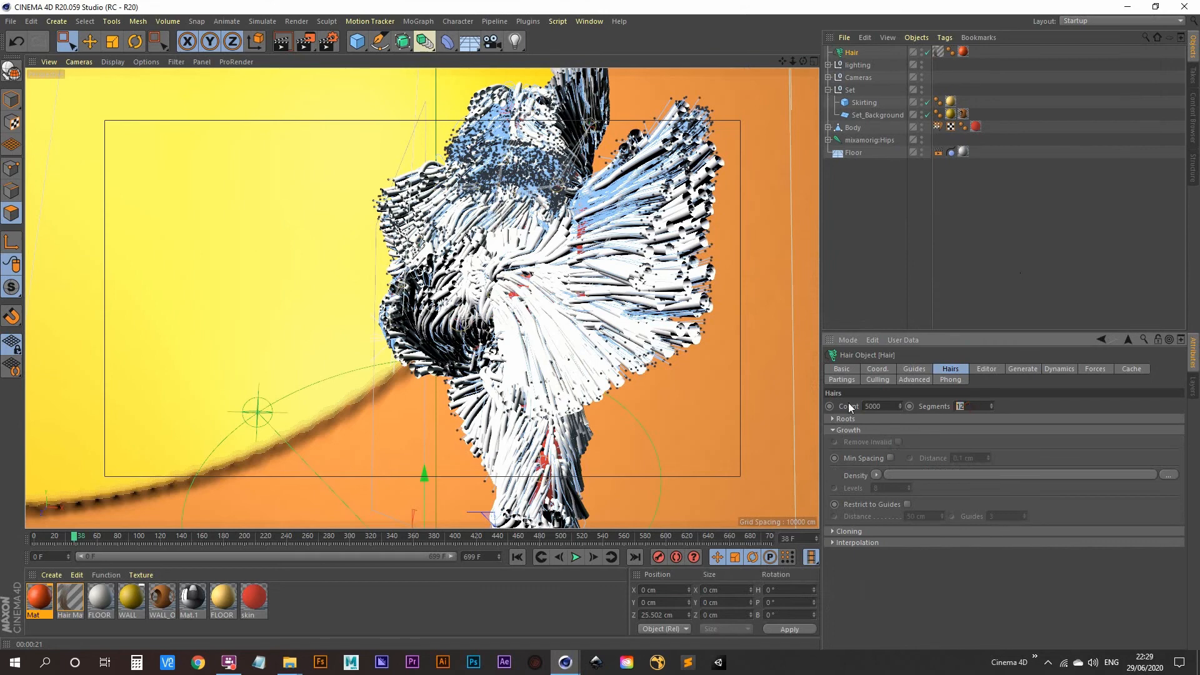
type("2")
left_click(283, 43)
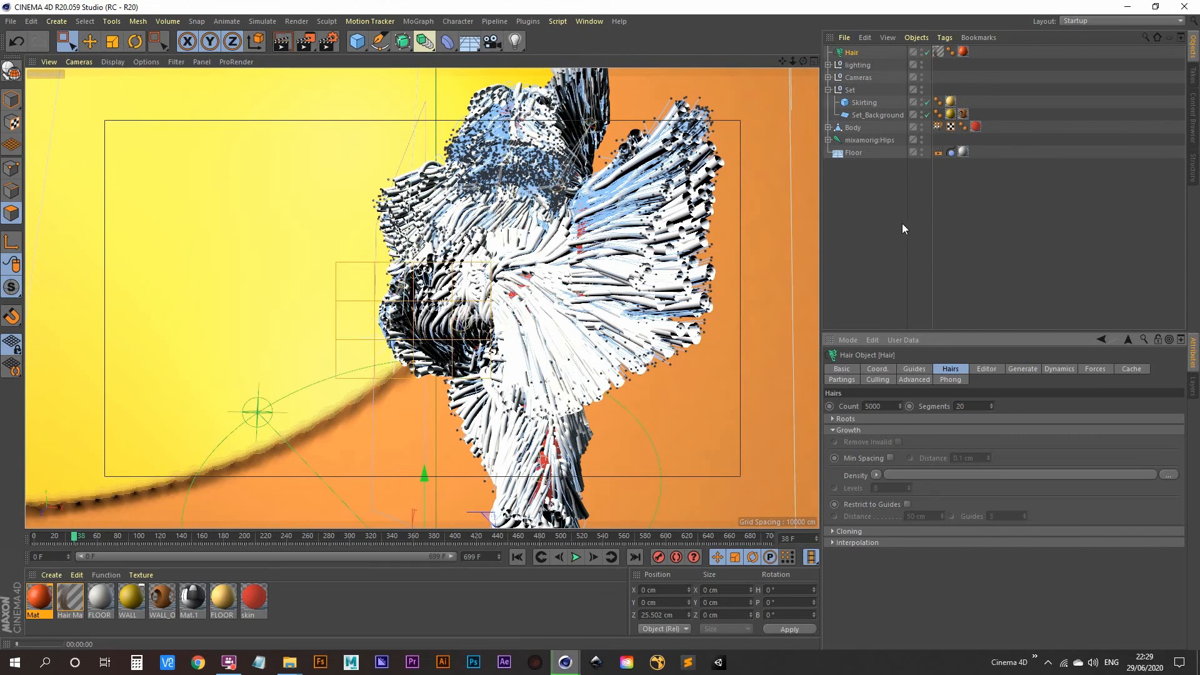